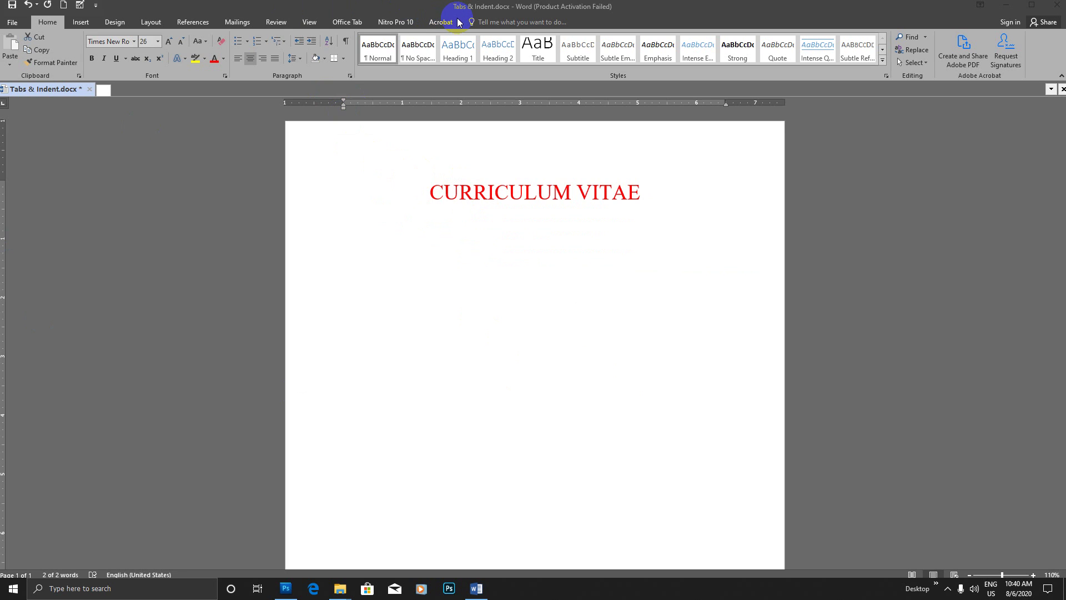
Replace the heading CURRICULUM VITAE with CV FORM.
{"action": "left_click", "coordinate": [459, 238]}
{"action": "double_click", "coordinate": [444, 192]}
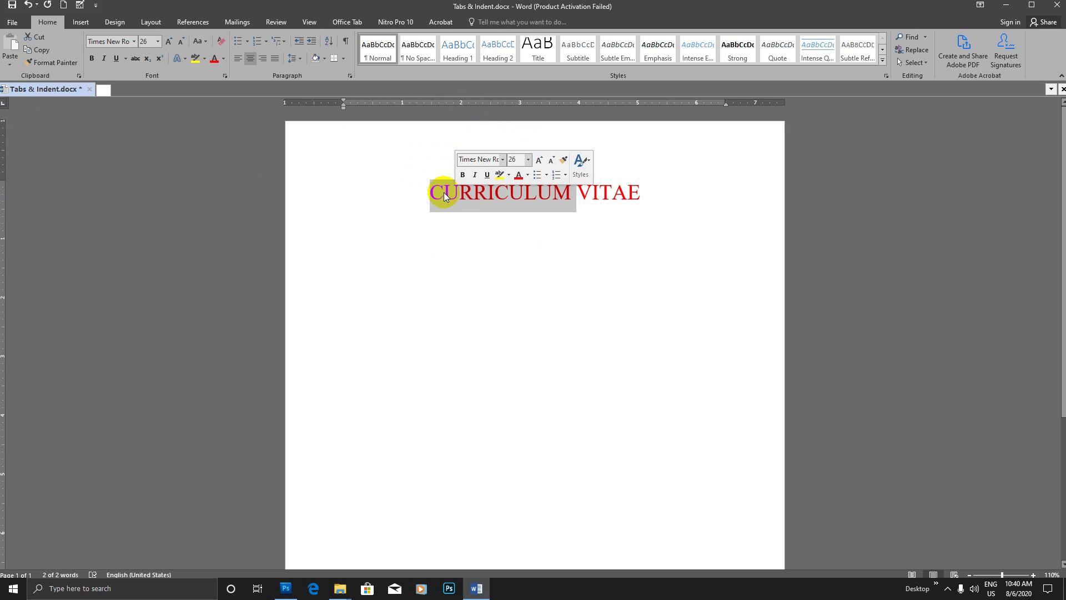
{"action": "left_click_drag", "start_coordinate": [444, 192], "coordinate": [573, 190]}
{"action": "key", "text": "BackSpace"}
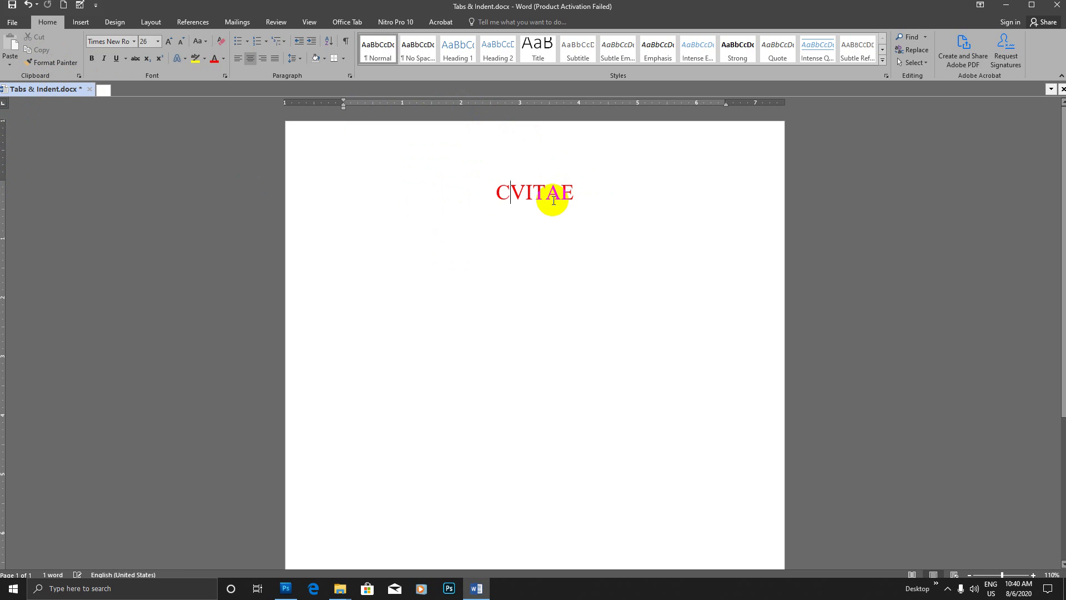
{"action": "left_click", "coordinate": [586, 191]}
{"action": "key", "text": "BackSpace"}
{"action": "key", "text": "BackSpace"}
{"action": "key", "text": "BackSpace"}
{"action": "key", "text": "BackSpace"}
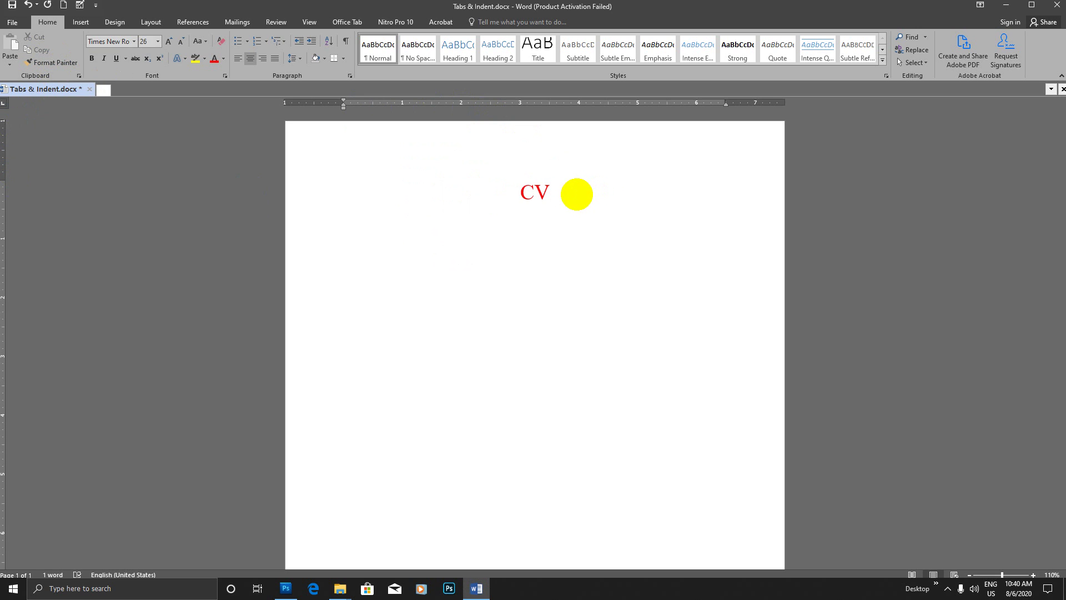
{"action": "type", "text": "OF"}
{"action": "key", "text": "BackSpace"}
{"action": "key", "text": "BackSpace"}
{"action": "type", "text": "FORM"}
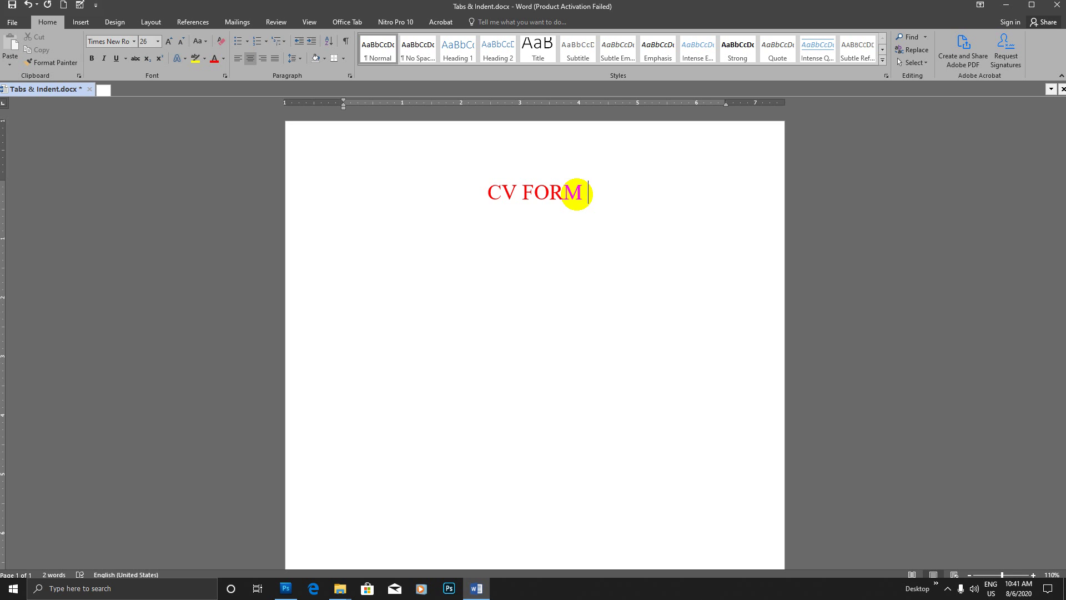
Hide the document rulers and show them again.
{"action": "left_click_drag", "start_coordinate": [600, 191], "coordinate": [496, 192]}
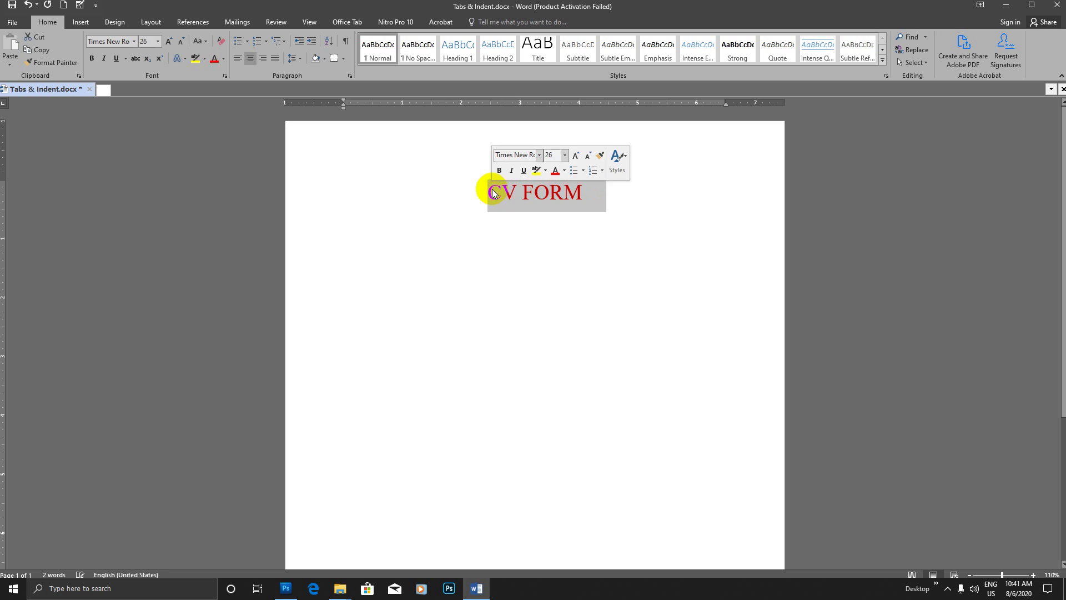
{"action": "left_click", "coordinate": [519, 191]}
{"action": "left_click", "coordinate": [565, 192]}
{"action": "left_click_drag", "start_coordinate": [586, 192], "coordinate": [496, 190]}
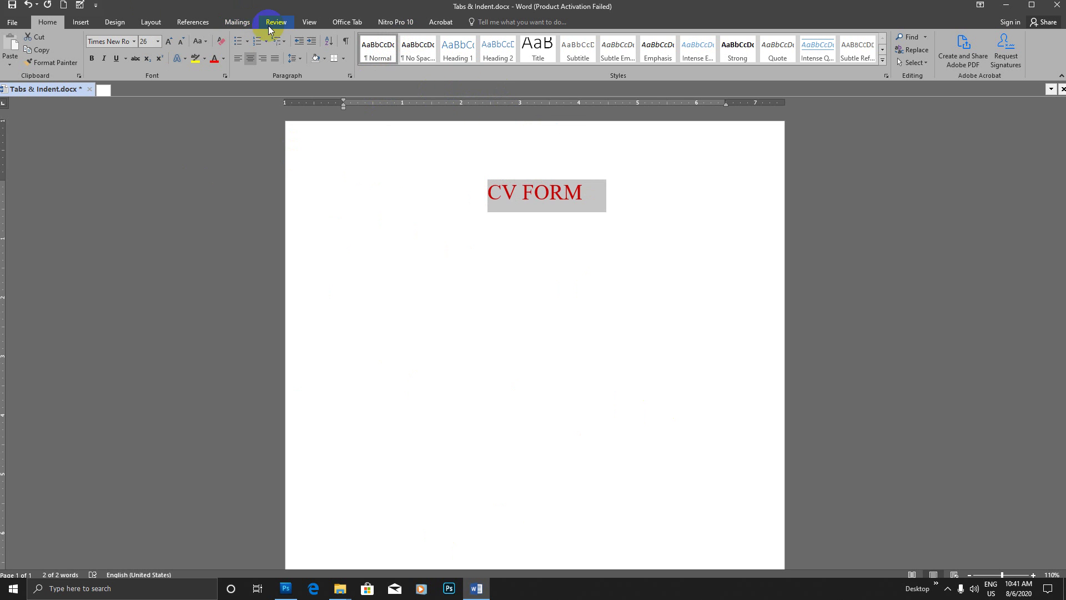
{"action": "left_click", "coordinate": [311, 23]}
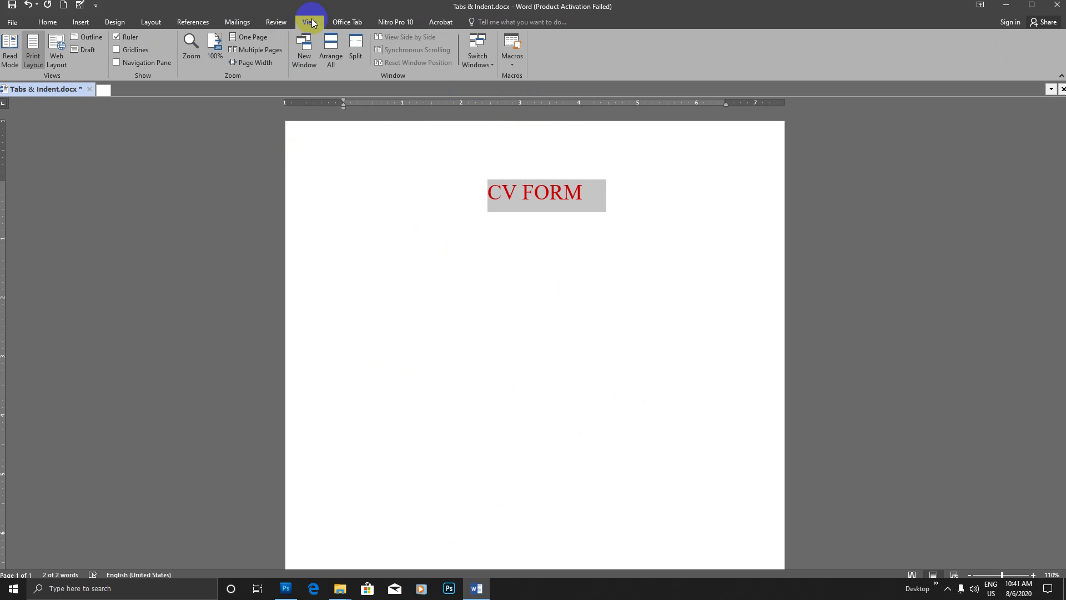
{"action": "left_click", "coordinate": [118, 38]}
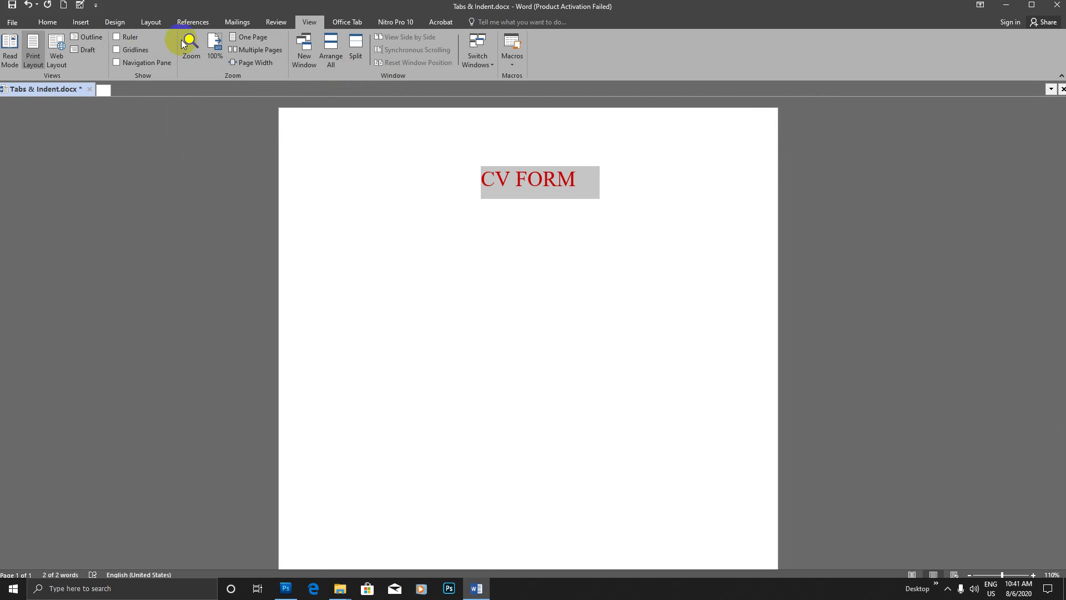
{"action": "left_click", "coordinate": [118, 38]}
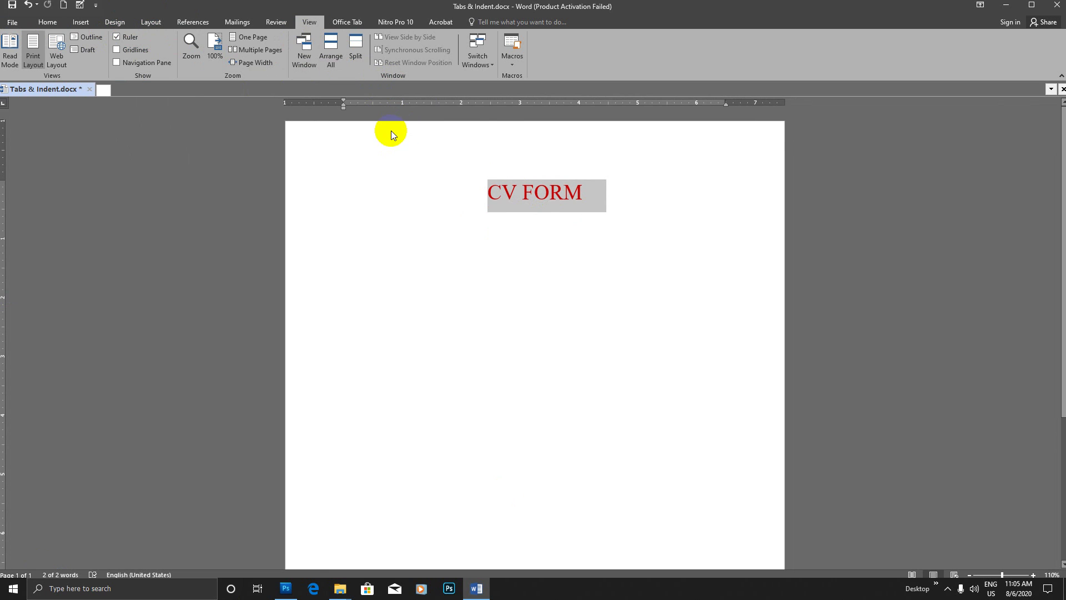
{"action": "left_click", "coordinate": [520, 194]}
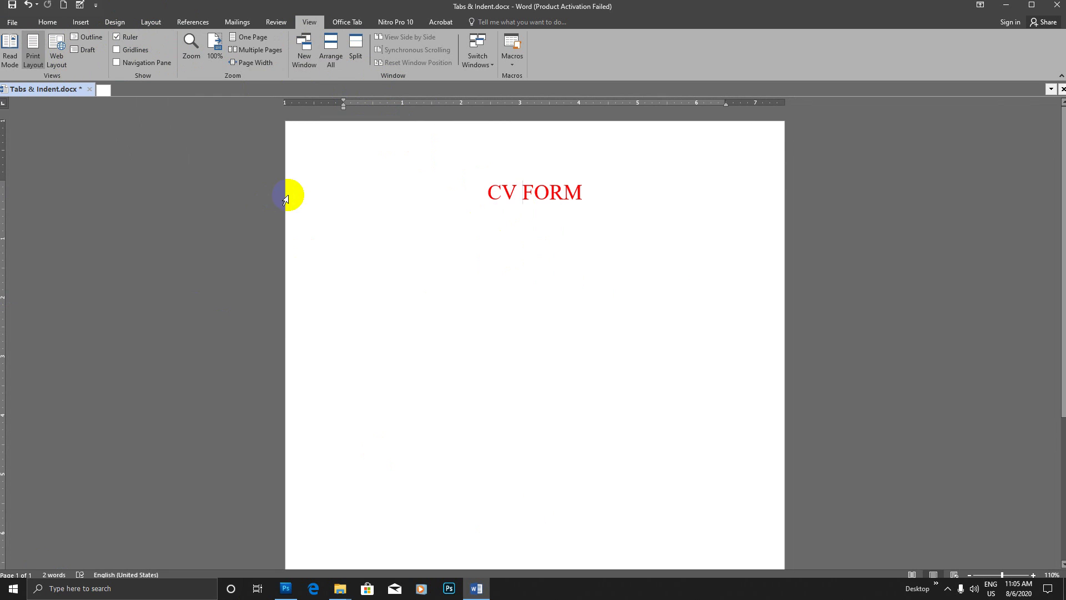
Set the paper size to A4 and the page orientation to Portrait.
{"action": "left_click", "coordinate": [167, 24]}
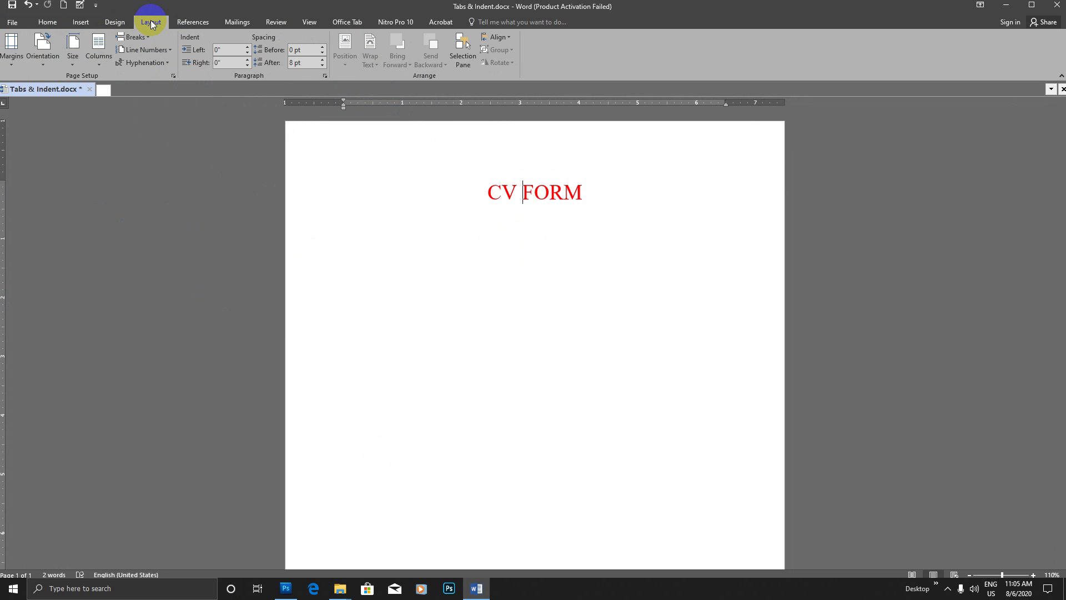
{"action": "left_click", "coordinate": [77, 65]}
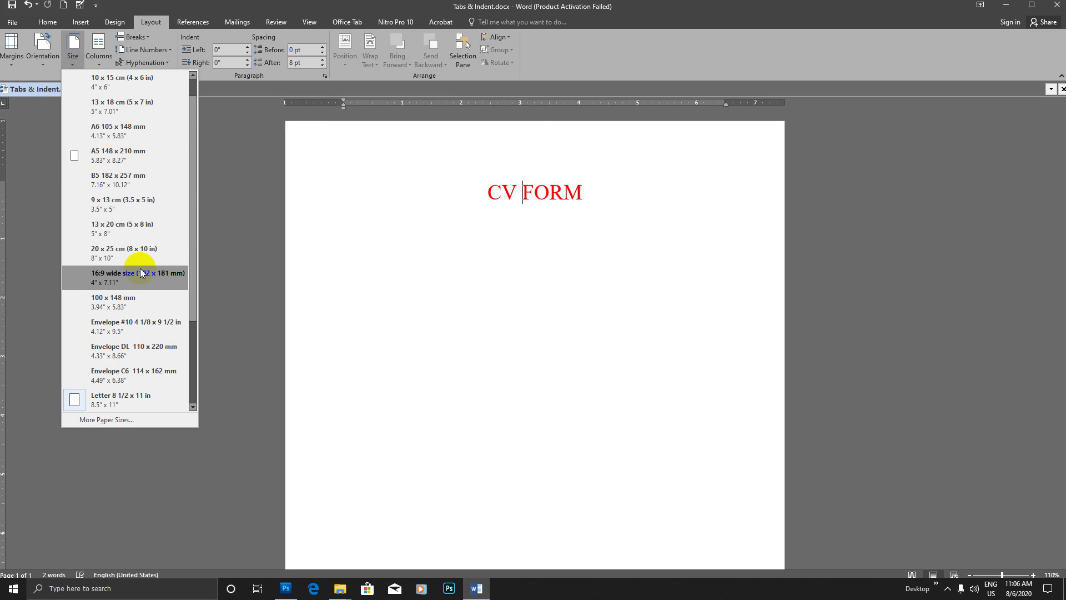
{"action": "scroll", "coordinate": [144, 258], "scroll_direction": "up", "scroll_amount": 1}
{"action": "left_click", "coordinate": [194, 181]}
{"action": "scroll", "coordinate": [191, 135], "scroll_direction": "up", "scroll_amount": 1}
{"action": "left_click", "coordinate": [119, 111]}
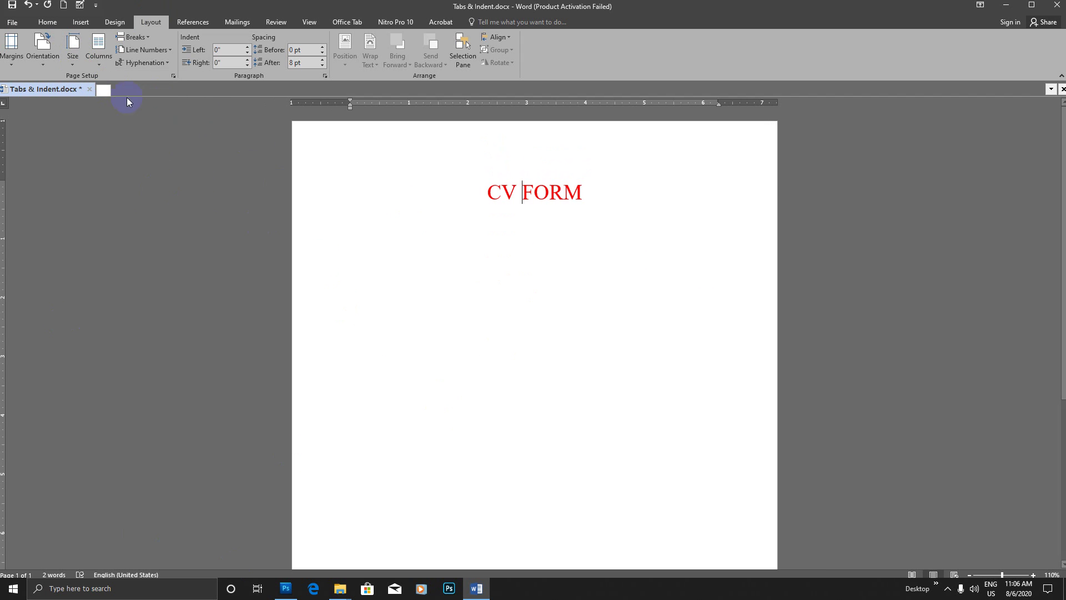
{"action": "left_click", "coordinate": [48, 66]}
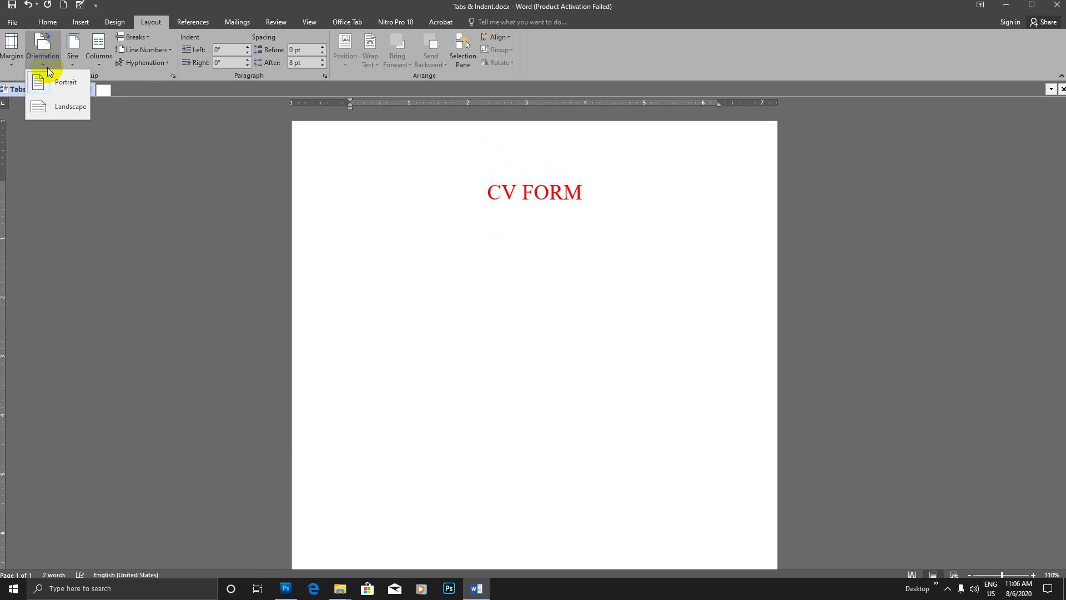
{"action": "left_click", "coordinate": [55, 82]}
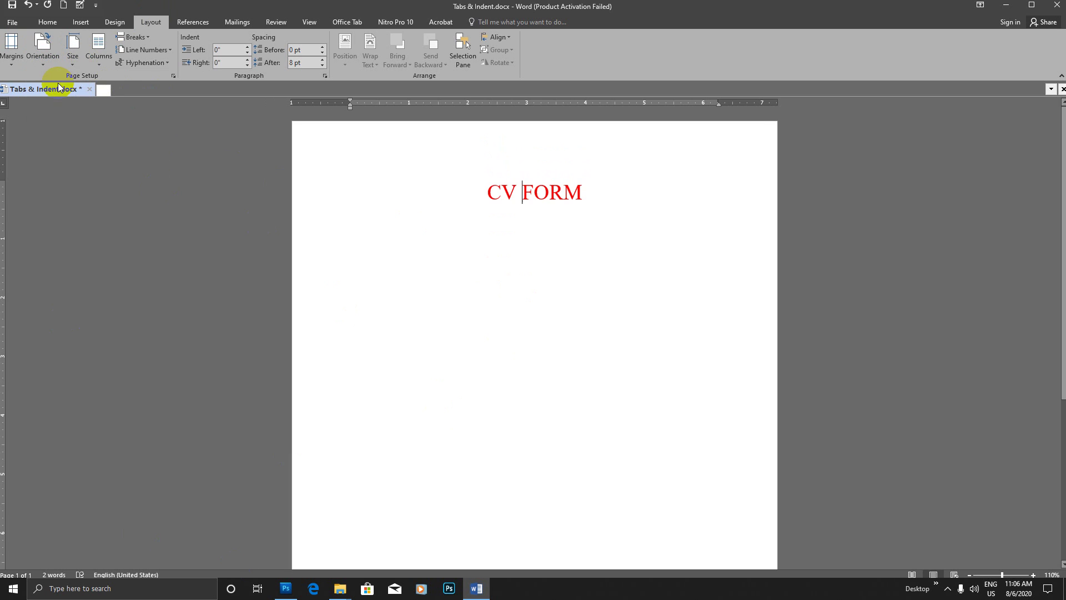
Enter custom page margins of 0.5 inch for the top, bottom, left and right.
{"action": "left_click", "coordinate": [13, 64]}
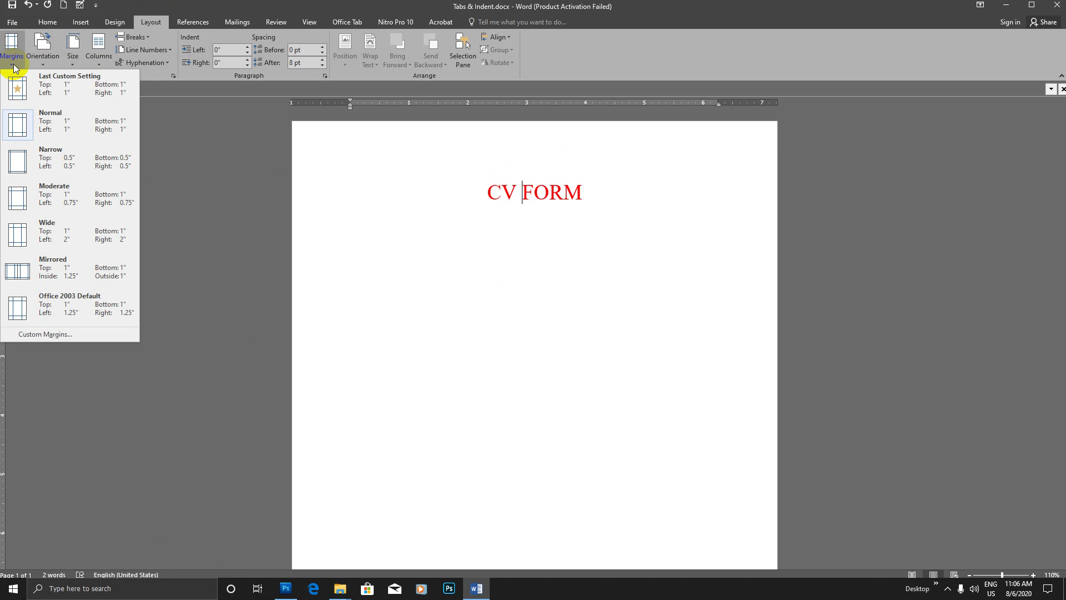
{"action": "left_click", "coordinate": [75, 337]}
{"action": "left_click_drag", "start_coordinate": [239, 123], "coordinate": [834, 89]}
{"action": "type", "text": ".5"}
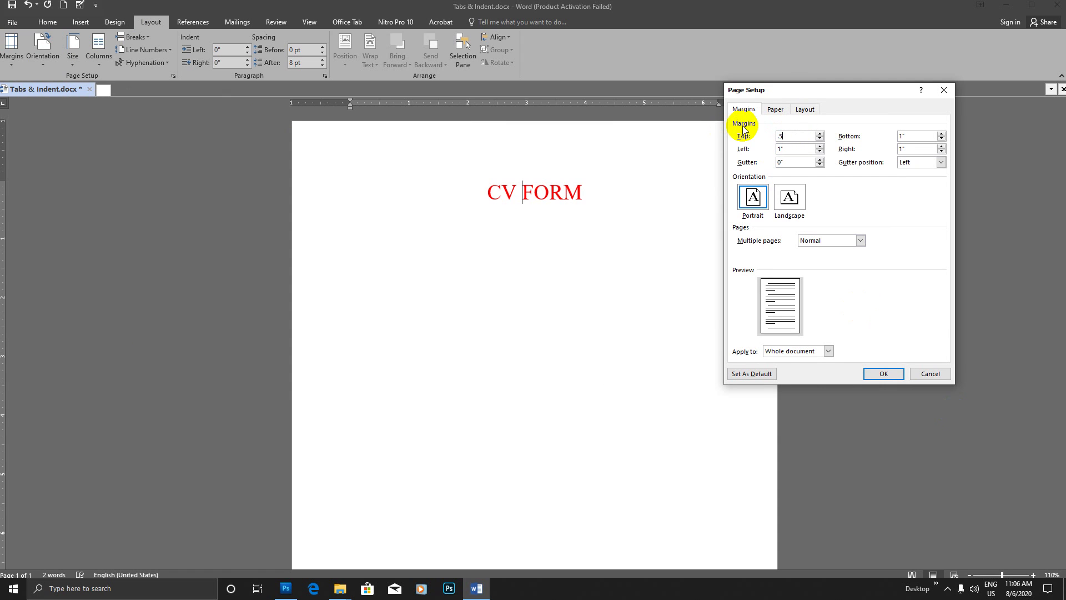
{"action": "key", "text": "Tab"}
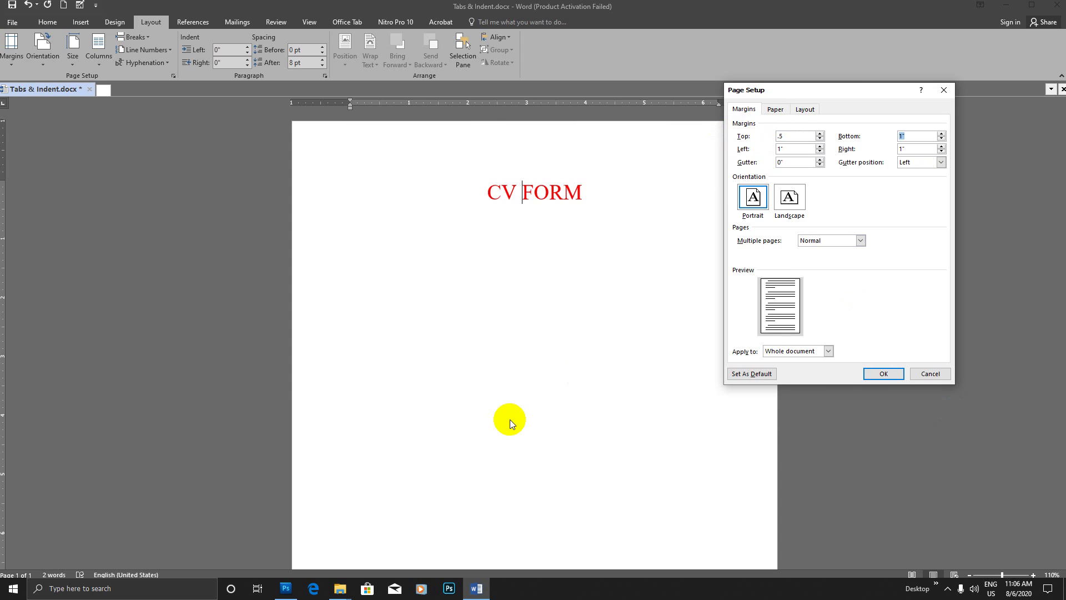
{"action": "type", "text": ".5"}
{"action": "key", "text": "Tab"}
{"action": "type", "text": ".5"}
{"action": "key", "text": "Tab"}
{"action": "type", "text": ".5"}
{"action": "key", "text": "Tab"}
Choose gutter position Left and multiple pages Normal, and apply the page setup to the whole document.
{"action": "left_click", "coordinate": [941, 162]}
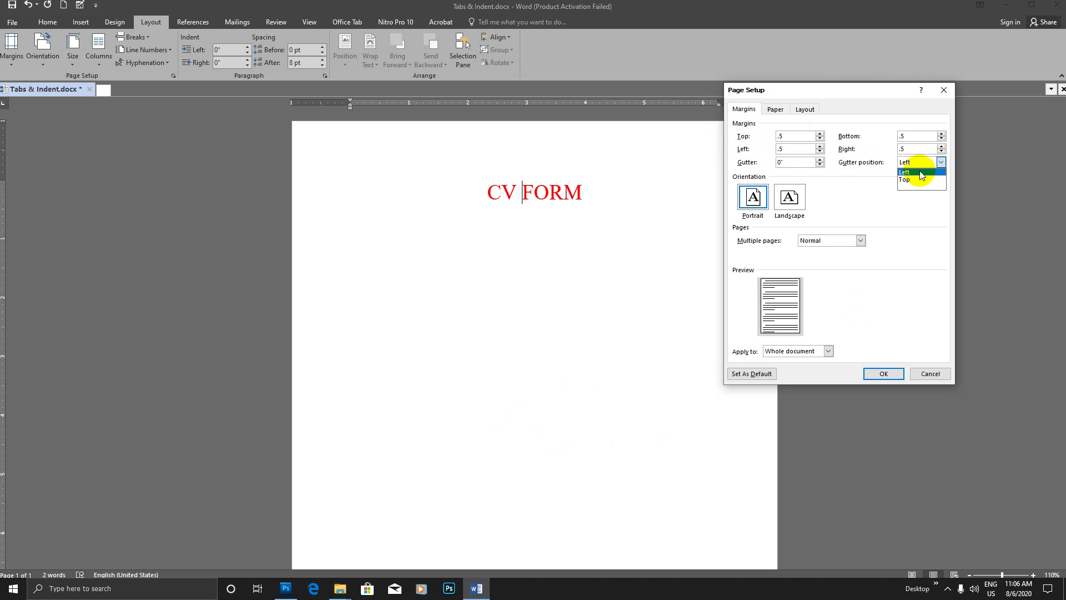
{"action": "left_click", "coordinate": [917, 172]}
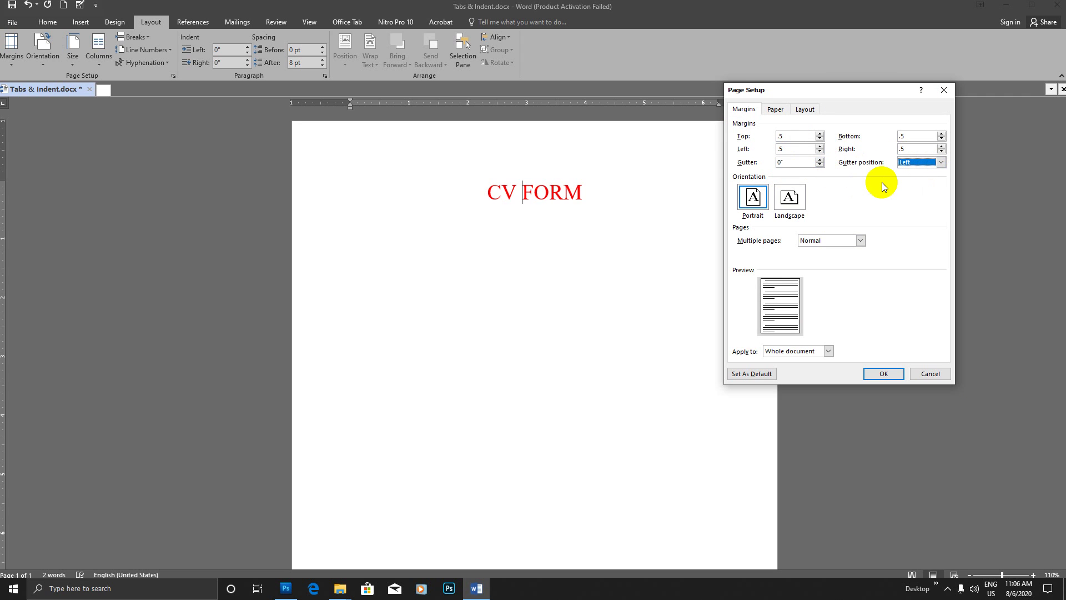
{"action": "left_click", "coordinate": [861, 240]}
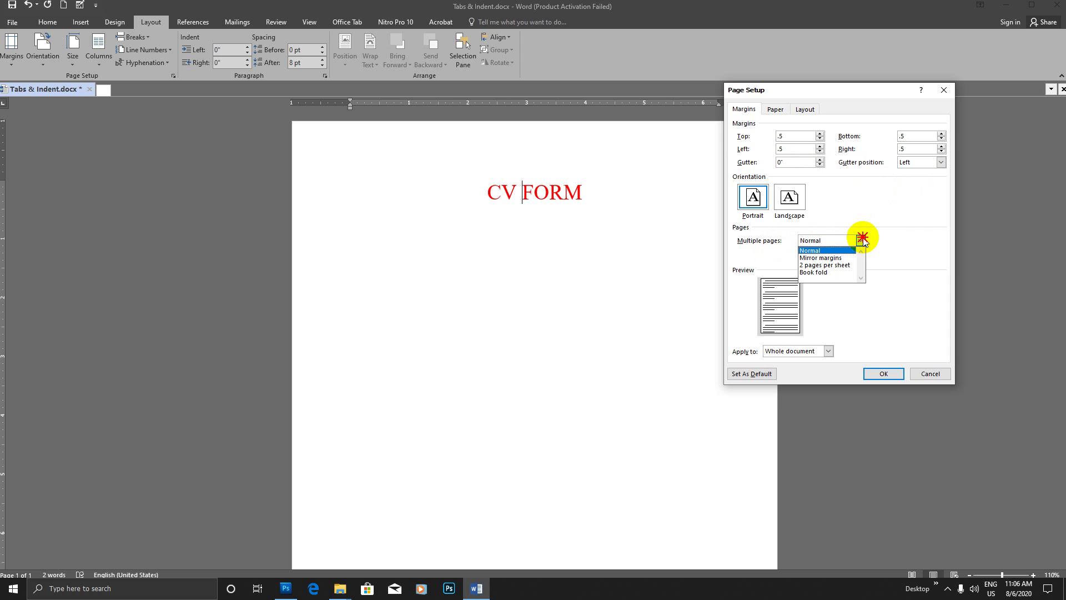
{"action": "left_click", "coordinate": [830, 251]}
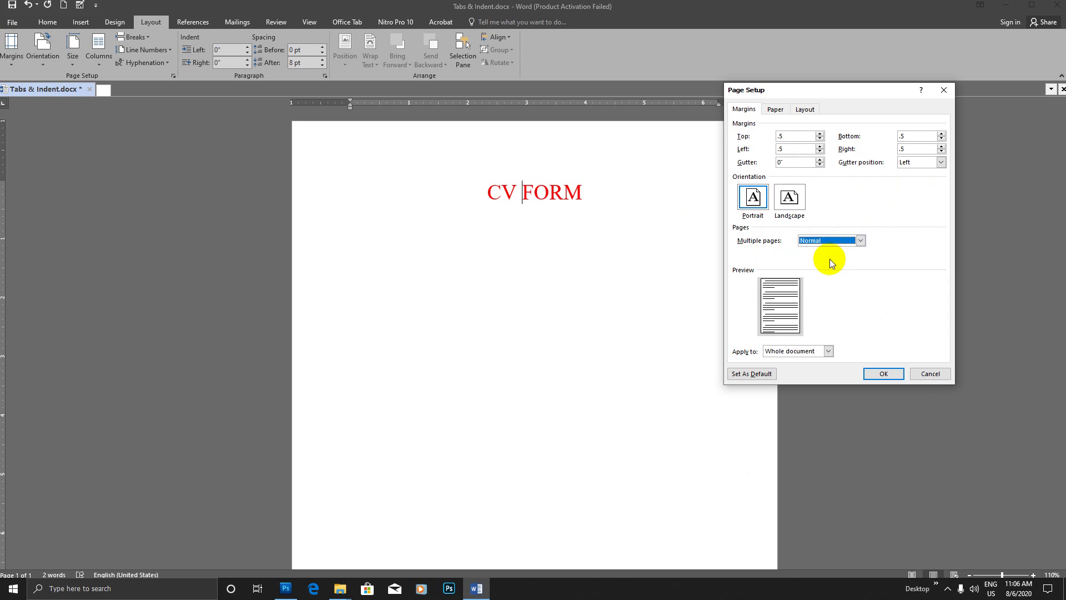
{"action": "left_click", "coordinate": [885, 374]}
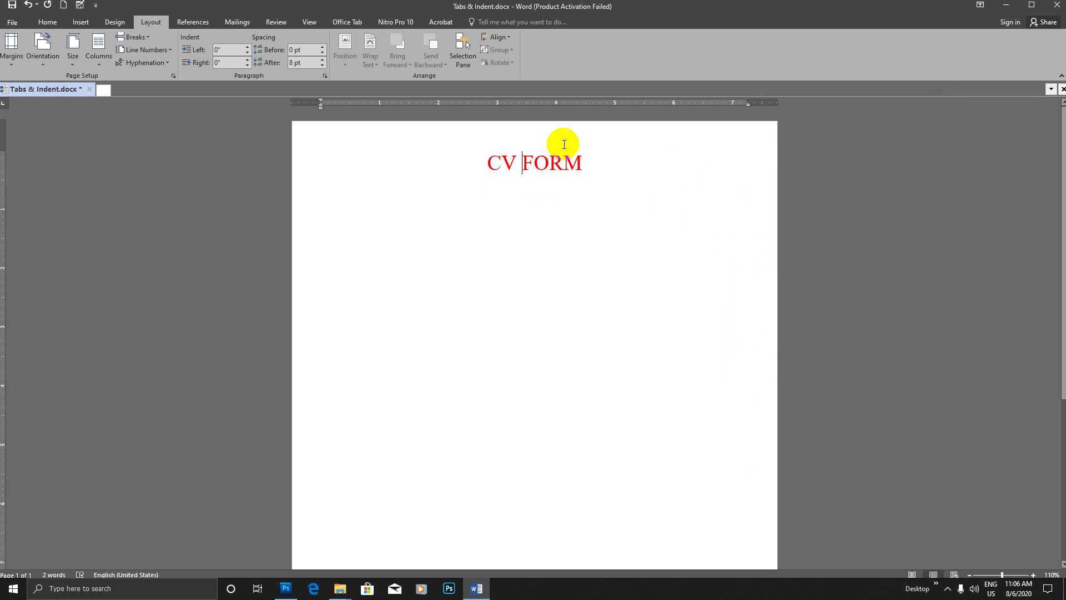
Delete the CV FORM heading and reset the empty paragraph to left alignment at the start of the page.
{"action": "scroll", "coordinate": [628, 218], "scroll_direction": "down", "scroll_amount": 5}
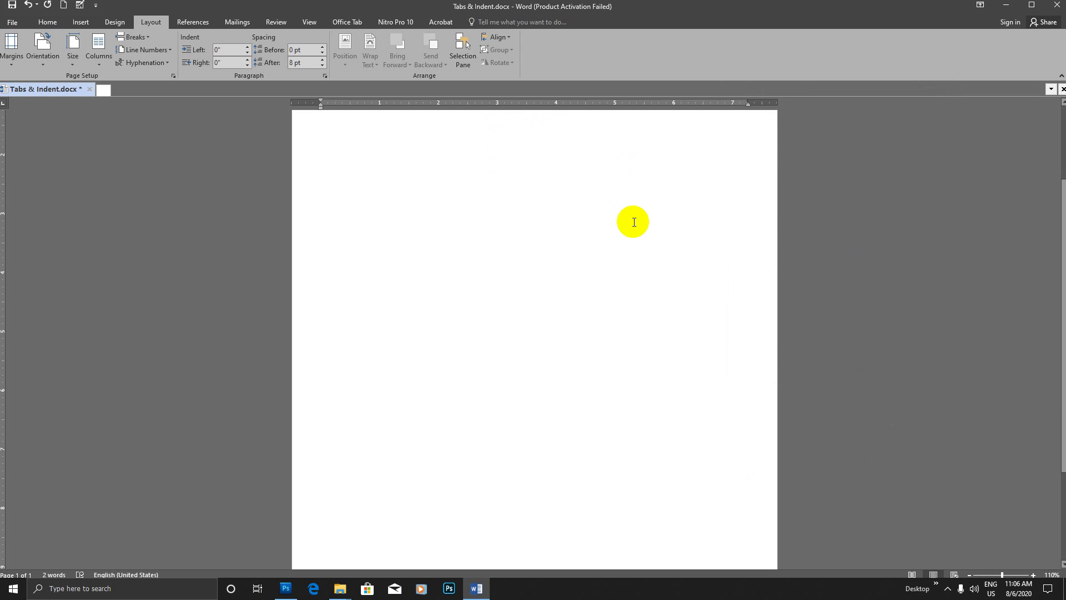
{"action": "scroll", "coordinate": [639, 217], "scroll_direction": "up", "scroll_amount": 6}
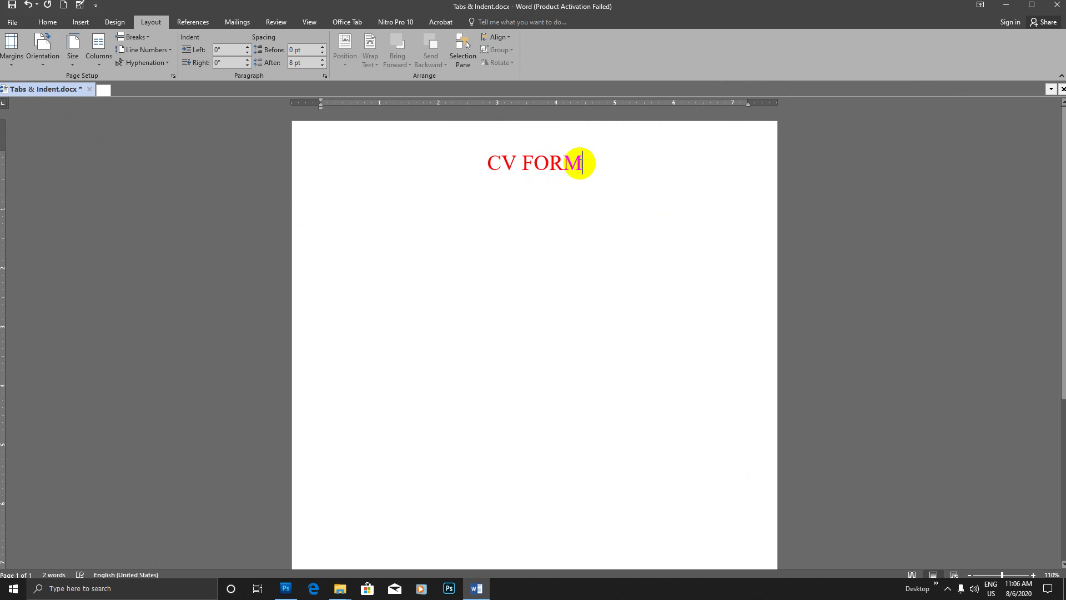
{"action": "triple_click", "coordinate": [491, 162]}
{"action": "key", "text": "Delete"}
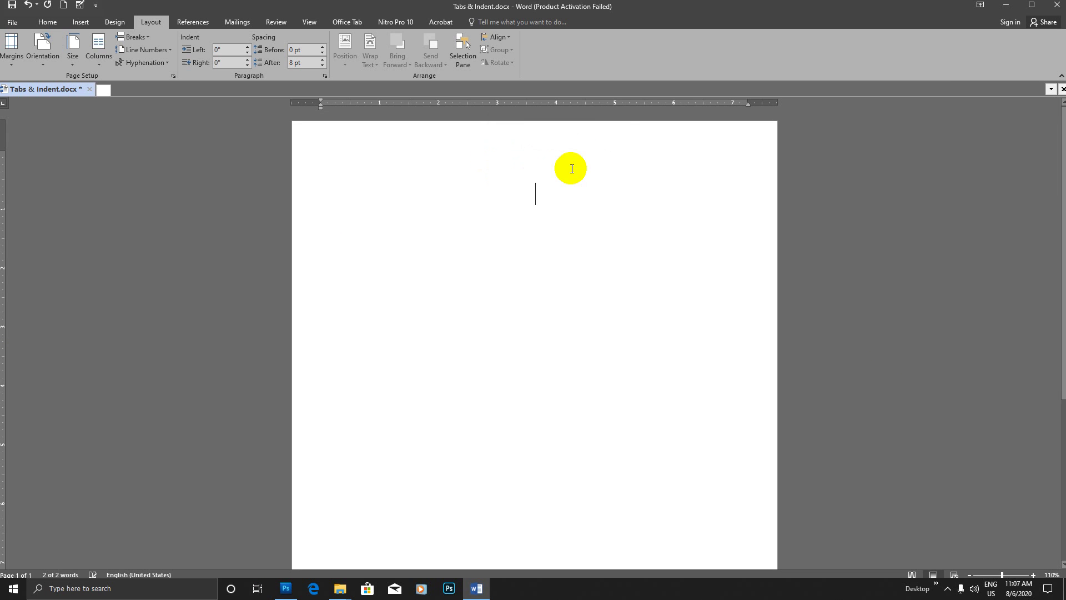
{"action": "key", "text": "BackSpace"}
{"action": "key", "text": "BackSpace"}
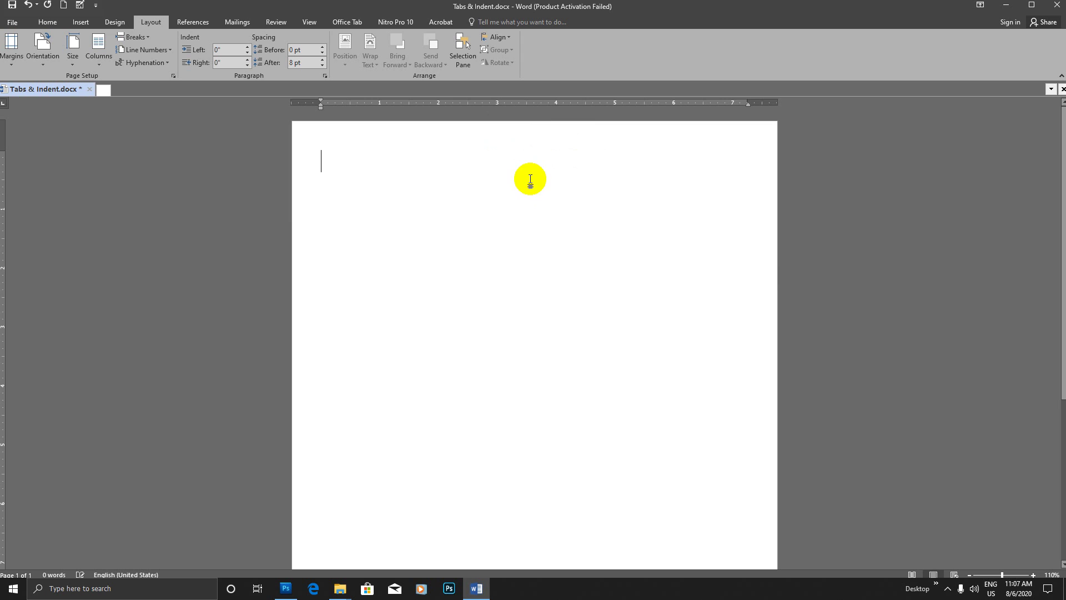
Place left tab stops at 2.5 and 3 inches on the horizontal ruler.
{"action": "left_click", "coordinate": [4, 106]}
{"action": "left_click", "coordinate": [5, 105]}
{"action": "left_click", "coordinate": [4, 105]}
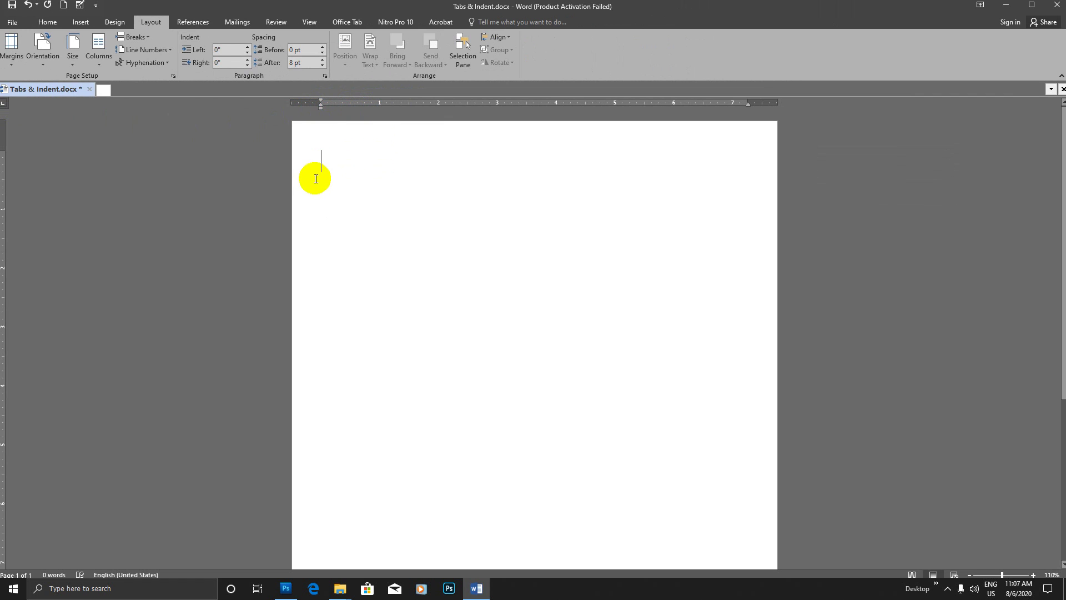
{"action": "left_click", "coordinate": [380, 105]}
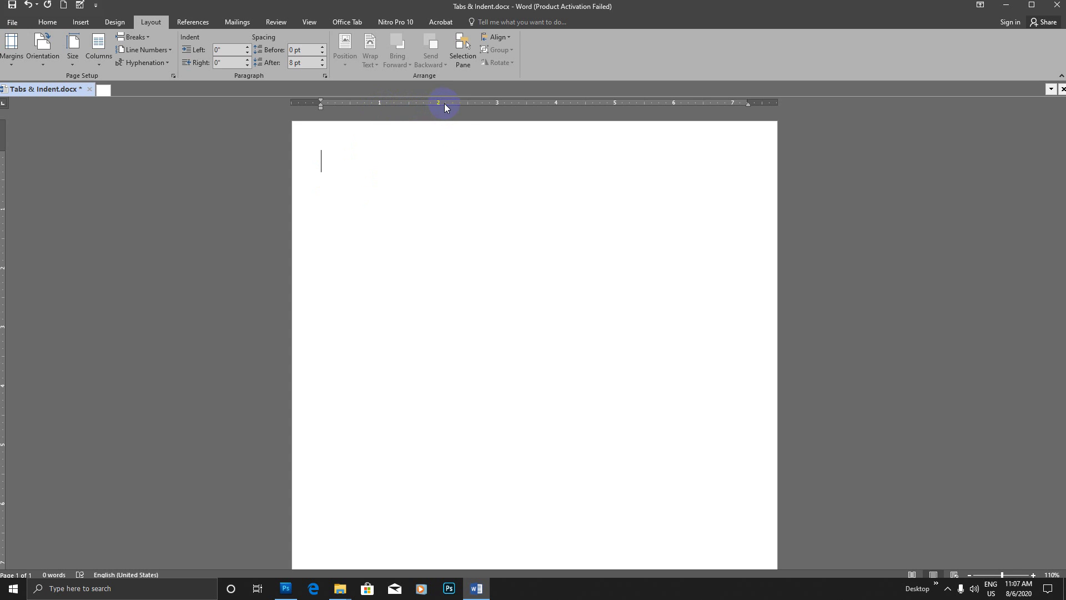
{"action": "left_click", "coordinate": [468, 104]}
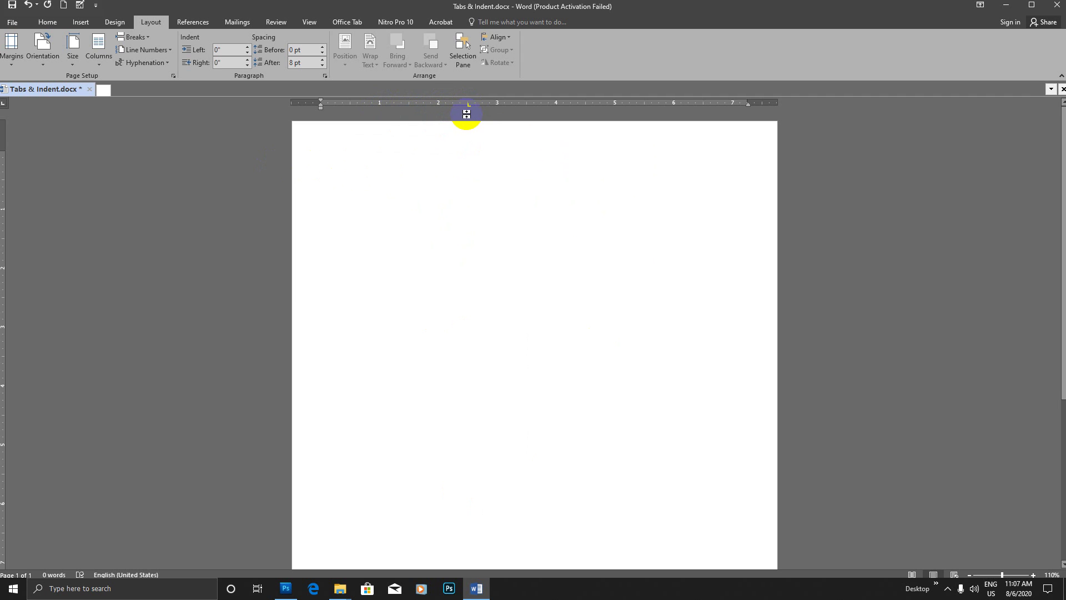
{"action": "left_click", "coordinate": [498, 105]}
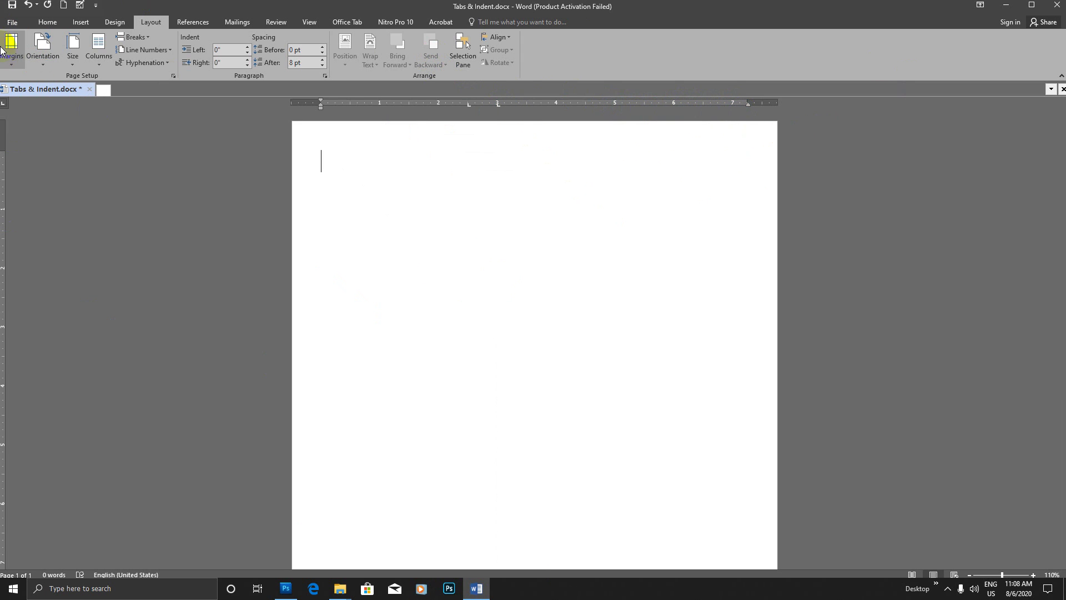
Switch to the right tab type and place a right tab stop at 7 inches on the horizontal ruler.
{"action": "left_click", "coordinate": [3, 105]}
{"action": "left_click", "coordinate": [3, 105]}
{"action": "left_click", "coordinate": [4, 105]}
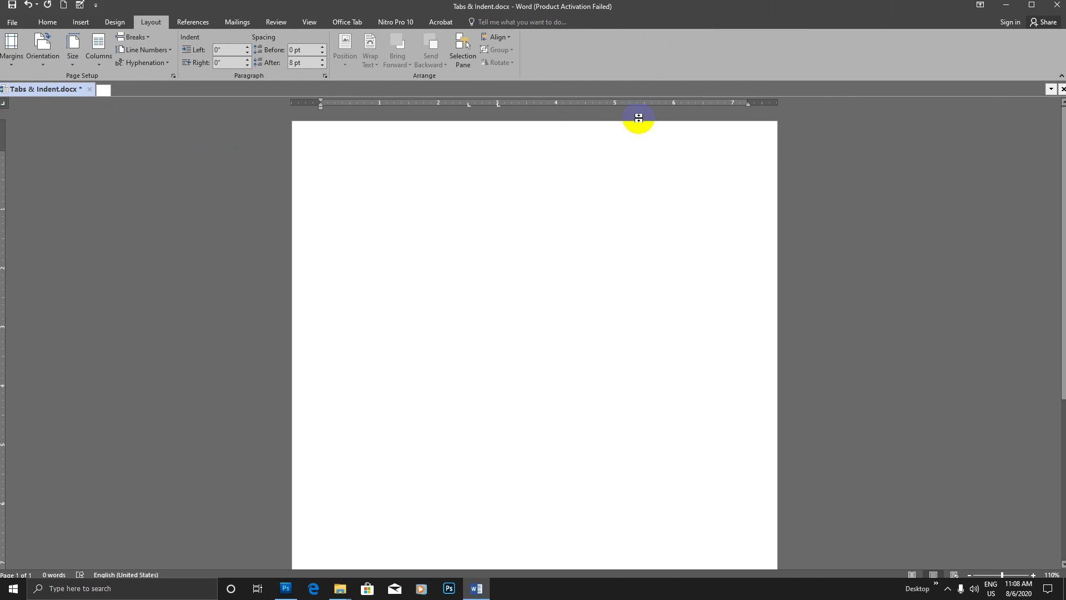
{"action": "left_click", "coordinate": [733, 103]}
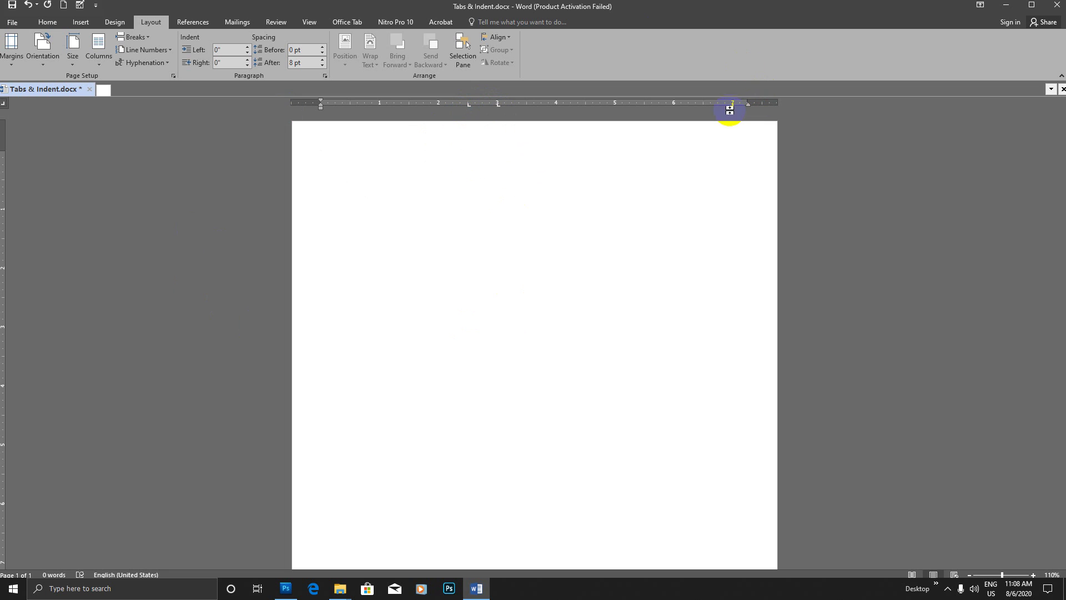
Give the right tab stop at 7 inches the dashed leader (style 3) and apply the tab settings.
{"action": "left_click", "coordinate": [732, 105]}
{"action": "double_click", "coordinate": [732, 105]}
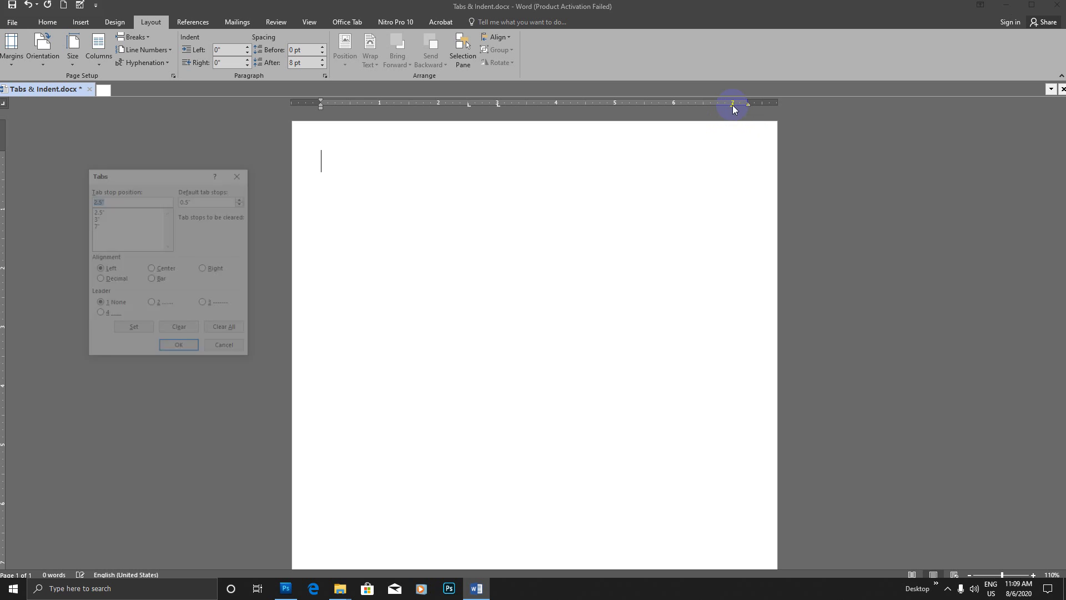
{"action": "left_click_drag", "start_coordinate": [150, 184], "coordinate": [160, 173]}
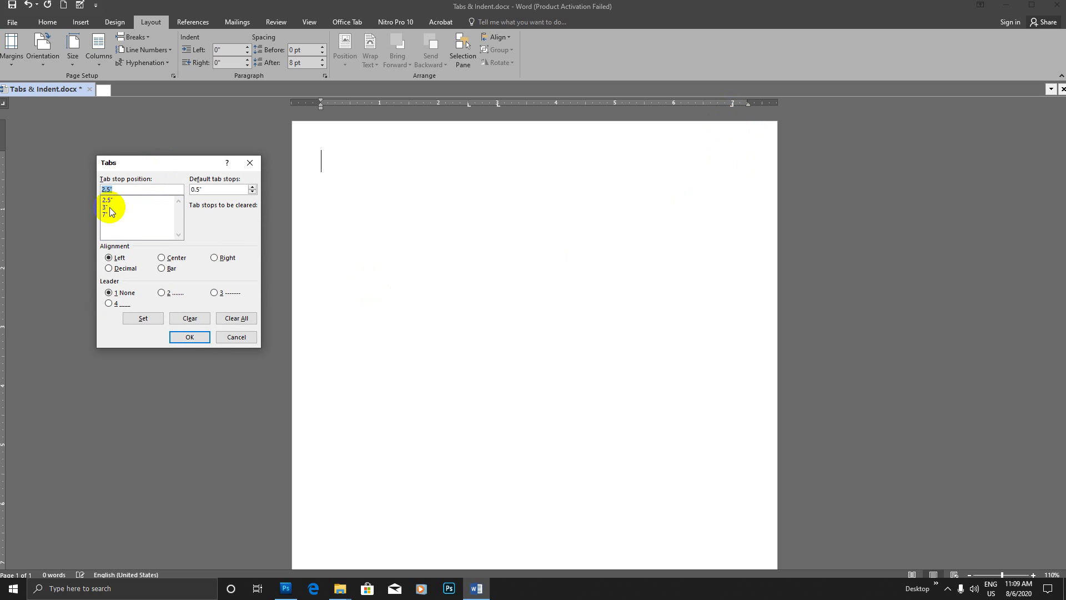
{"action": "left_click", "coordinate": [107, 215]}
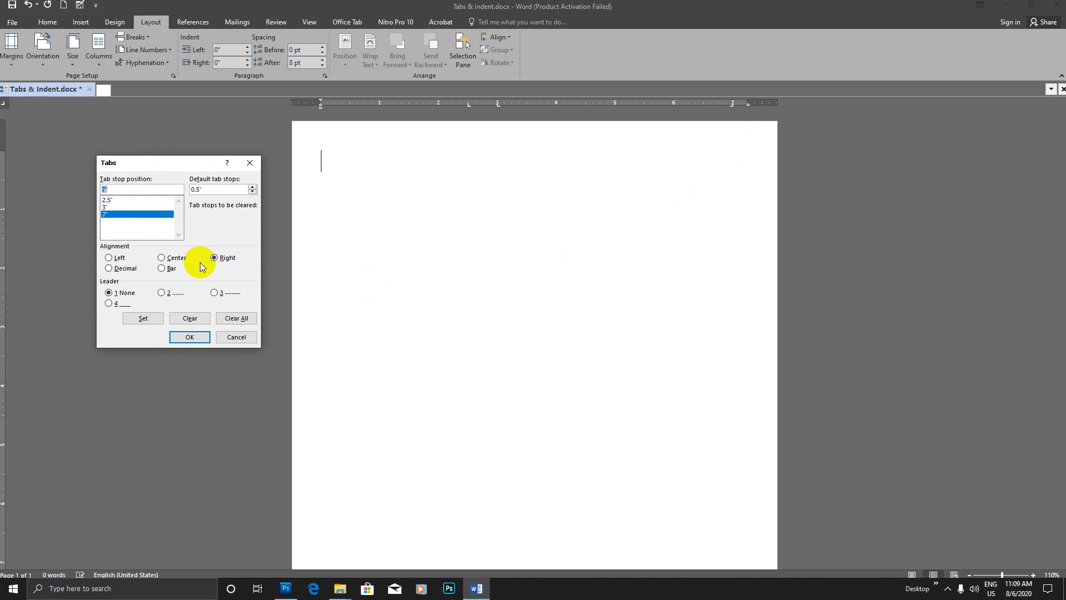
{"action": "left_click", "coordinate": [216, 294]}
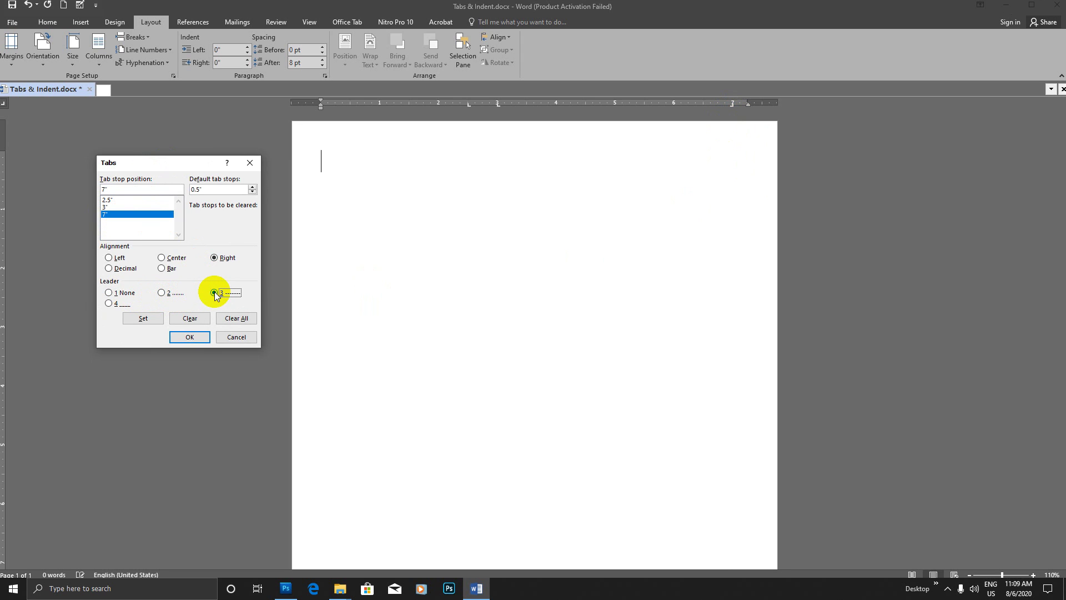
{"action": "left_click", "coordinate": [147, 318]}
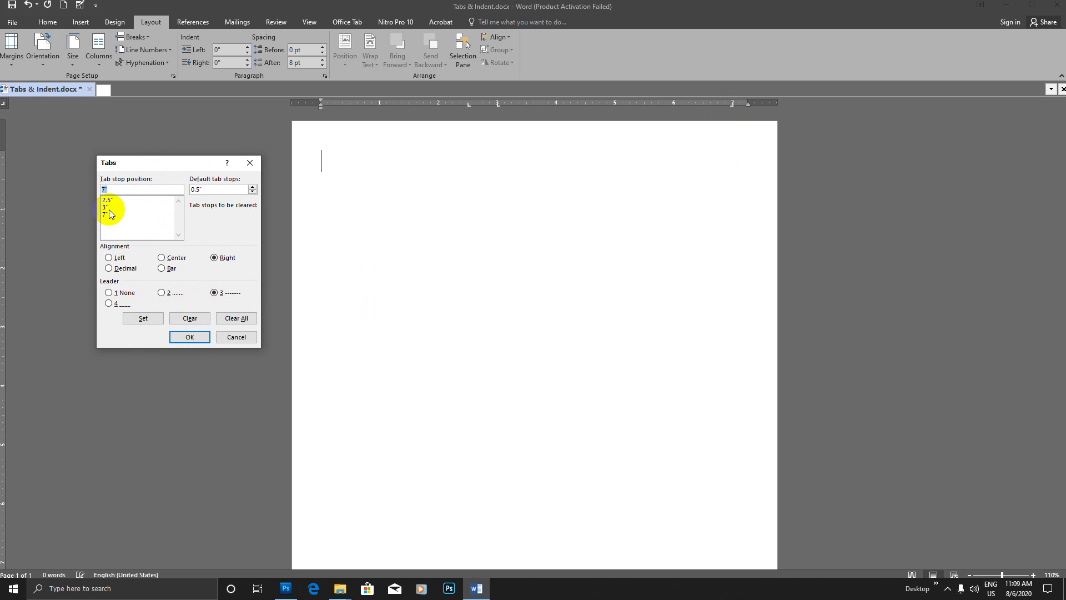
{"action": "left_click", "coordinate": [189, 337]}
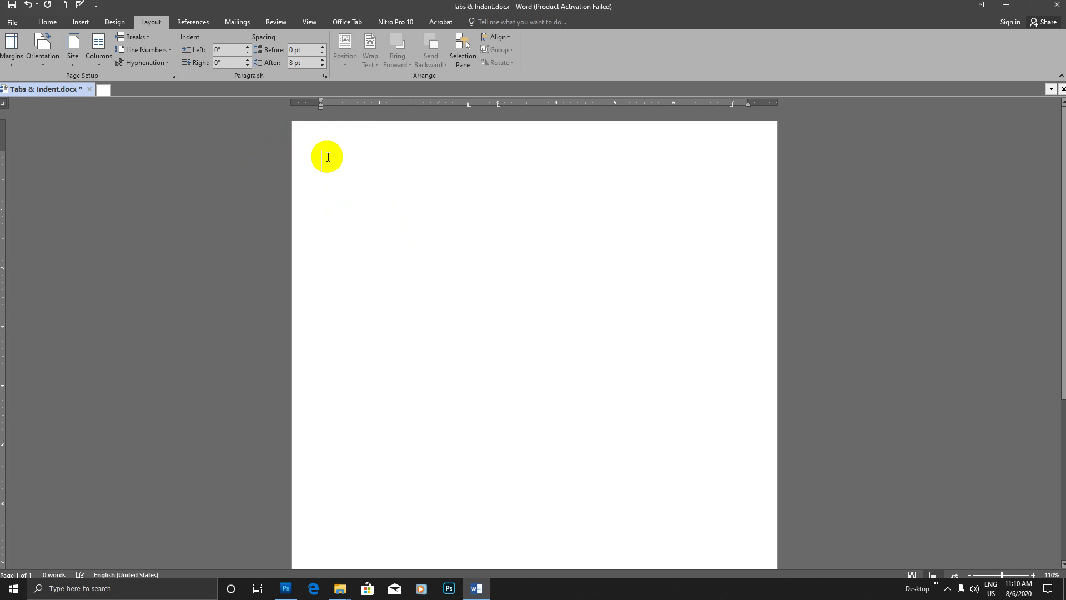
Enter the label "Name" at the start of the page.
{"action": "type", "text": "nA"}
{"action": "key", "text": "BackSpace"}
{"action": "key", "text": "BackSpace"}
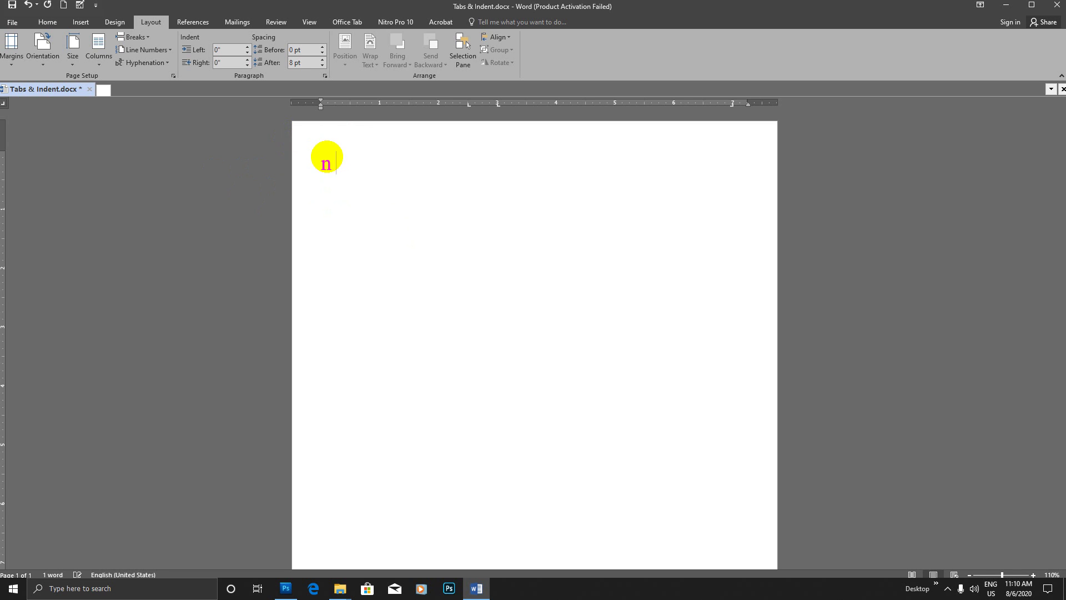
{"action": "type", "text": "Name"}
Open the On-Screen Keyboard, try its Tab key, and minimize the keyboard window.
{"action": "left_click", "coordinate": [95, 588]}
{"action": "type", "text": "key"}
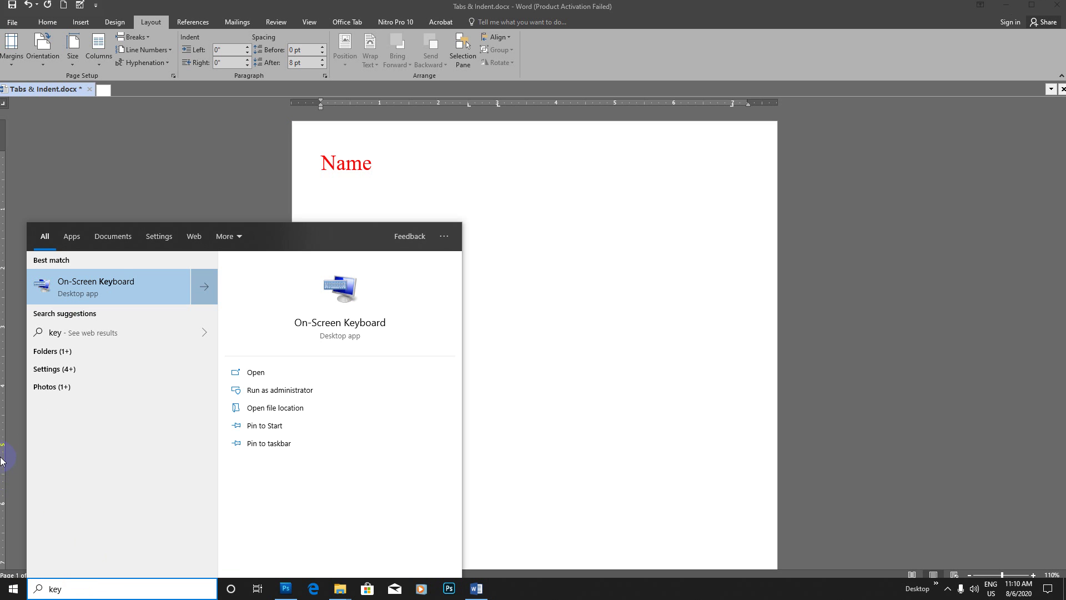
{"action": "left_click", "coordinate": [113, 281]}
{"action": "left_click_drag", "start_coordinate": [328, 262], "coordinate": [614, 285]}
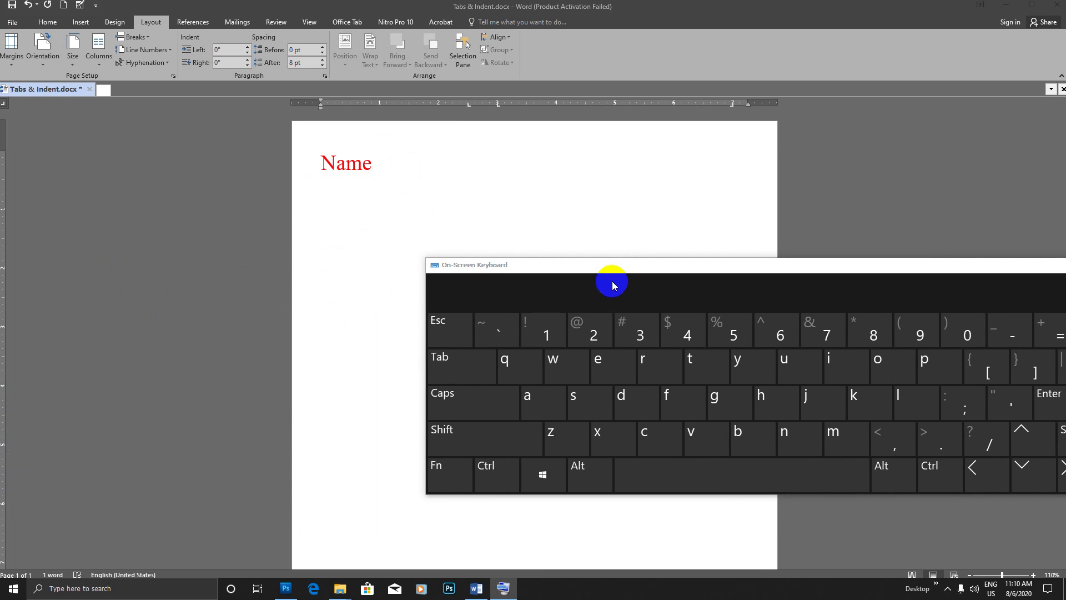
{"action": "left_click", "coordinate": [447, 364]}
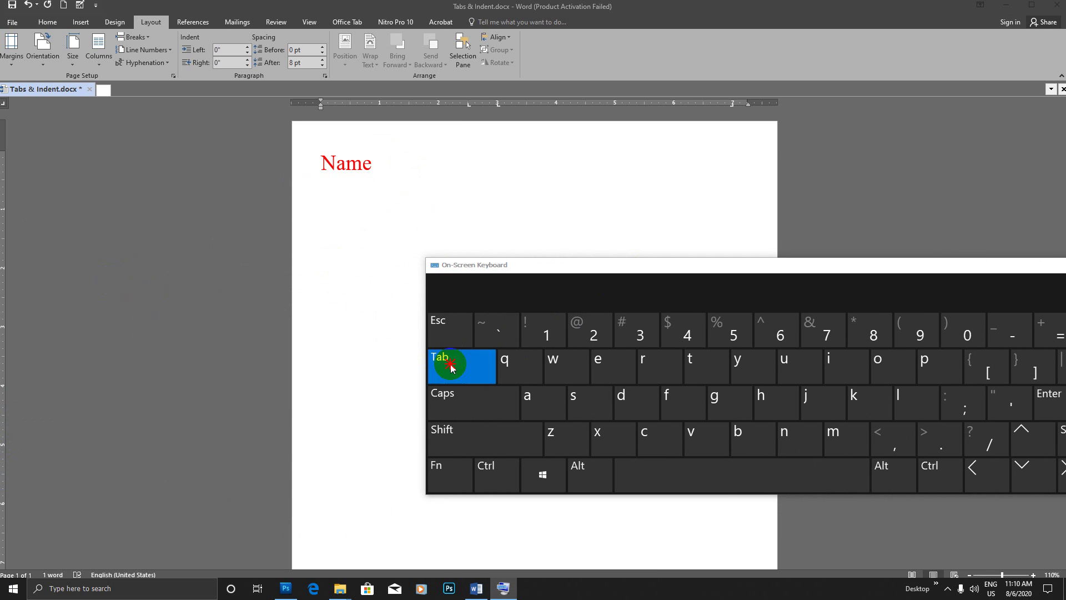
{"action": "left_click", "coordinate": [380, 170]}
{"action": "left_click_drag", "start_coordinate": [1047, 268], "coordinate": [752, 280]}
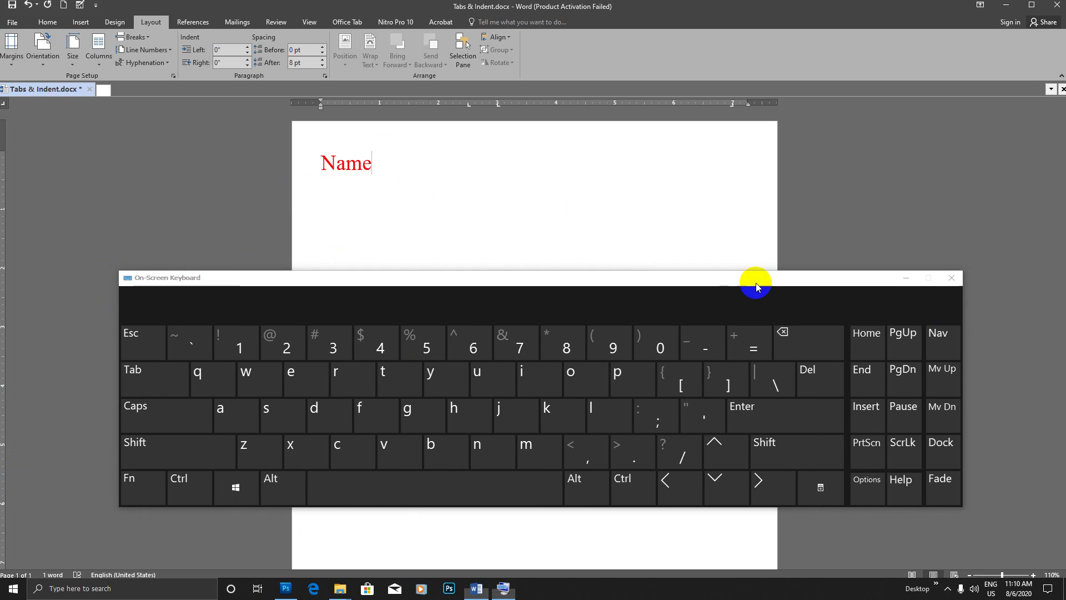
{"action": "left_click", "coordinate": [891, 276]}
Complete the Name row with a colon at the 2.5-inch tab stop and a dashed leader line from 3 to 7 inches.
{"action": "left_click", "coordinate": [374, 165]}
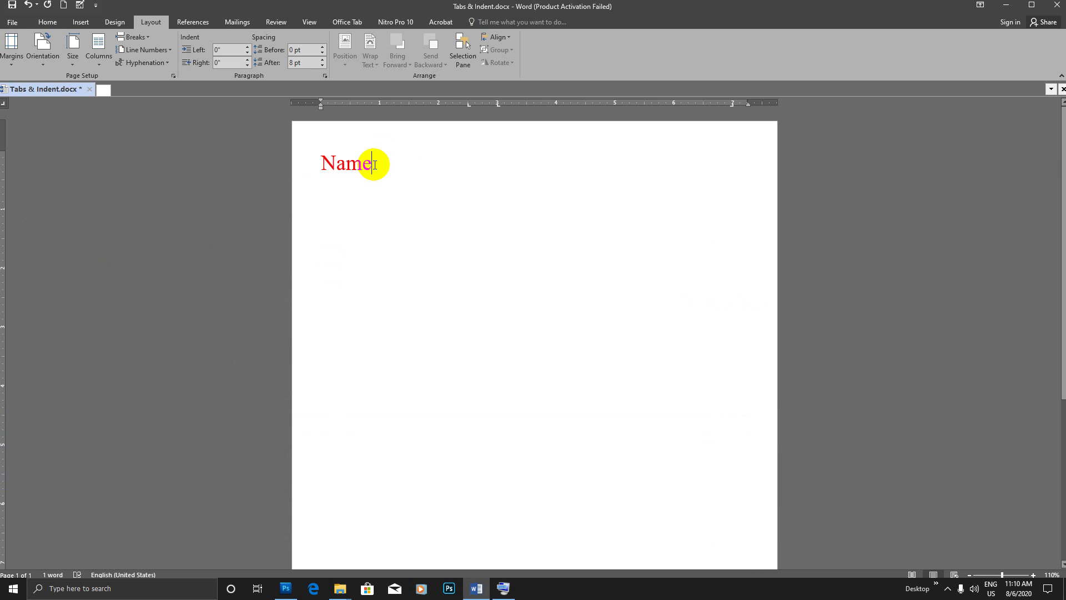
{"action": "key", "text": "Tab"}
{"action": "left_click", "coordinate": [470, 107]}
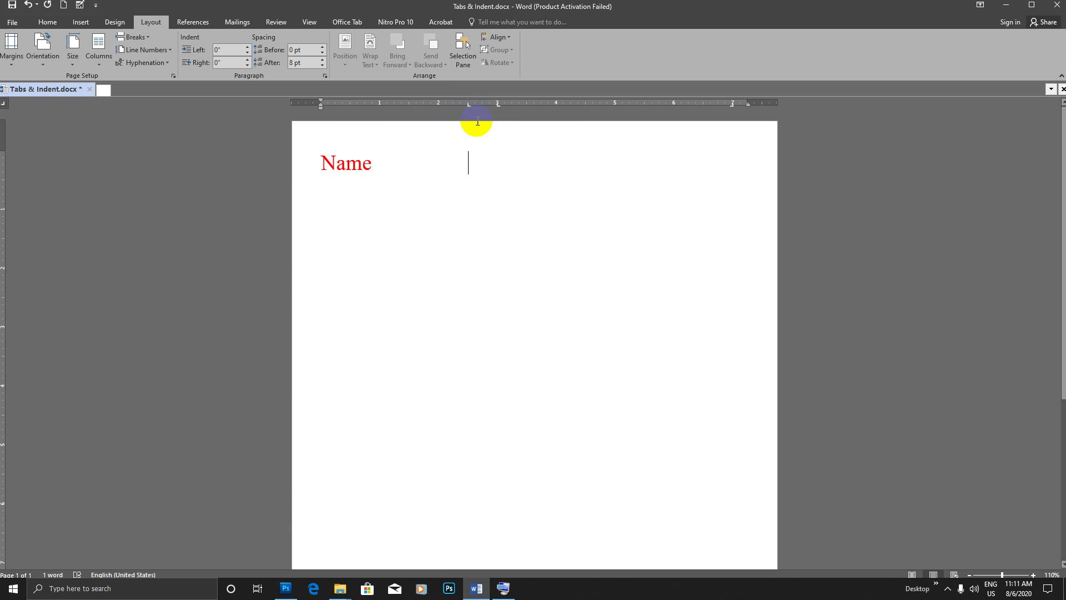
{"action": "left_click", "coordinate": [470, 106]}
{"action": "type", "text": ":"}
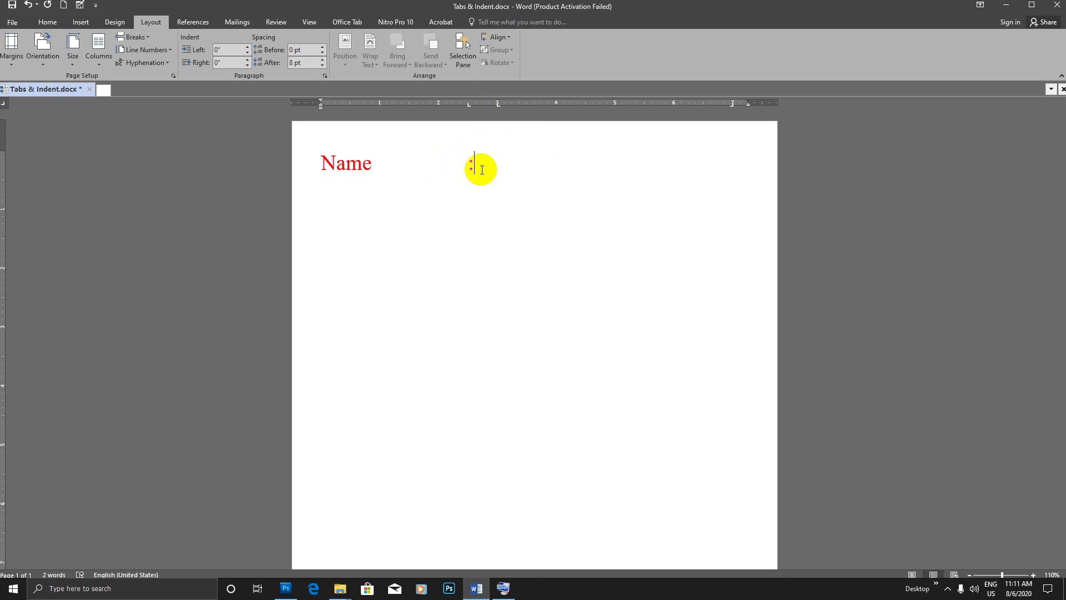
{"action": "key", "text": "Tab"}
{"action": "key", "text": "Tab"}
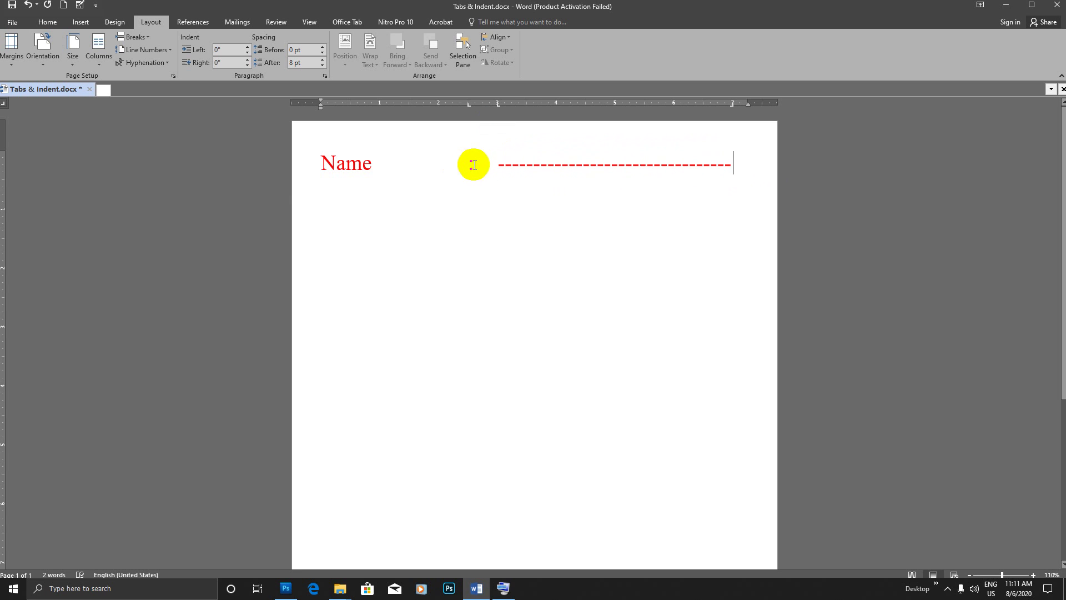
Add a "Date of Birth" row with a tab-aligned colon and a dashed leader line to the 7-inch stop.
{"action": "key", "text": "Return"}
{"action": "type", "text": "Date of Birth"}
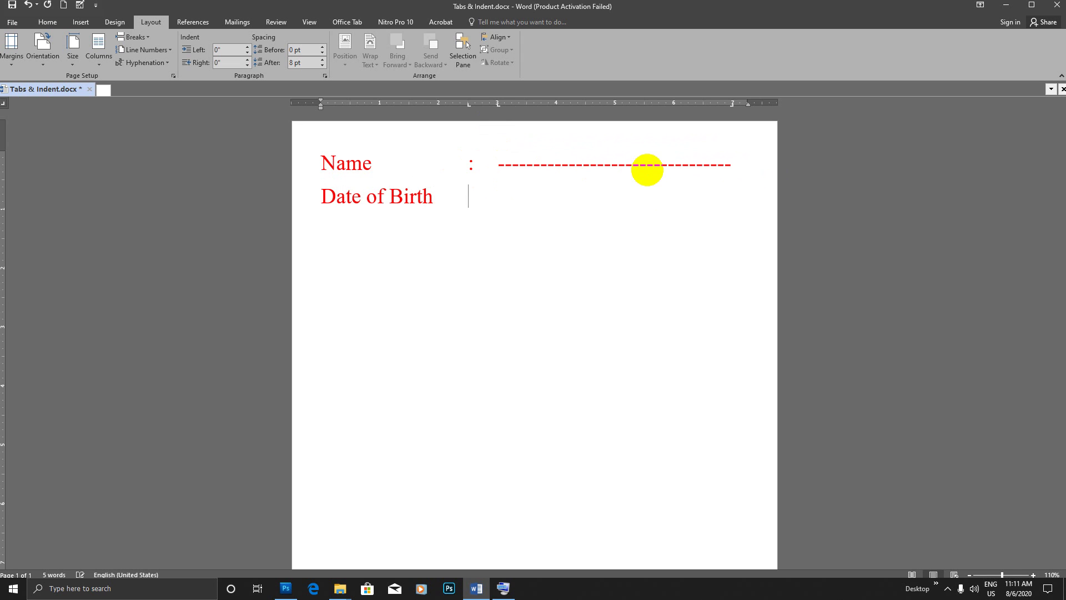
{"action": "key", "text": "Tab"}
{"action": "type", "text": ":"}
{"action": "key", "text": "Tab"}
{"action": "key", "text": "Tab"}
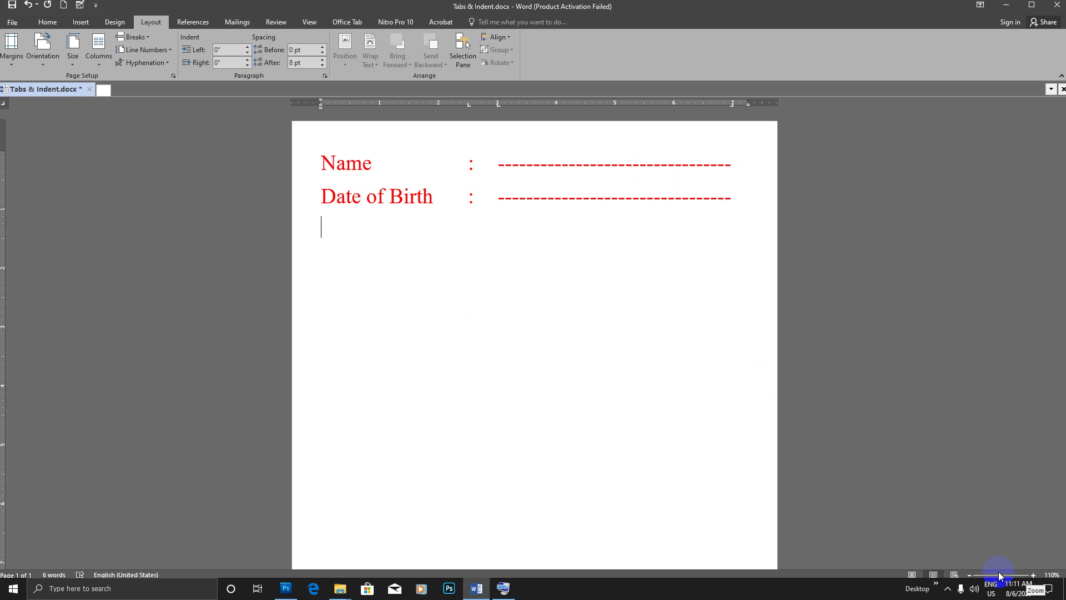
Reduce the font size of the Name and Date of Birth rows to 12 pt.
{"action": "left_click", "coordinate": [969, 575]}
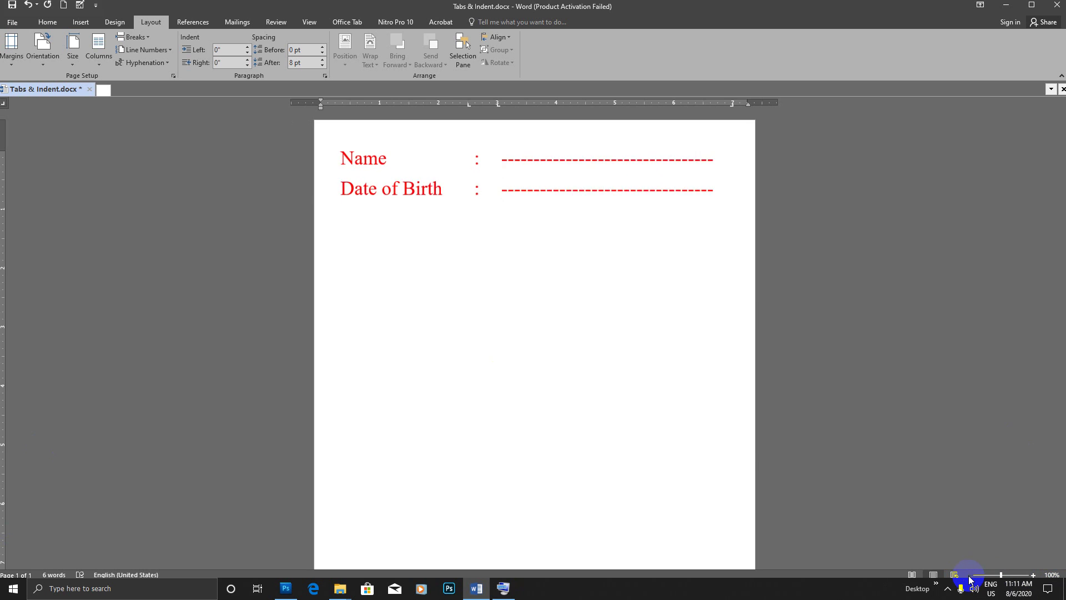
{"action": "left_click", "coordinate": [970, 576]}
{"action": "left_click", "coordinate": [970, 575]}
{"action": "left_click", "coordinate": [970, 575]}
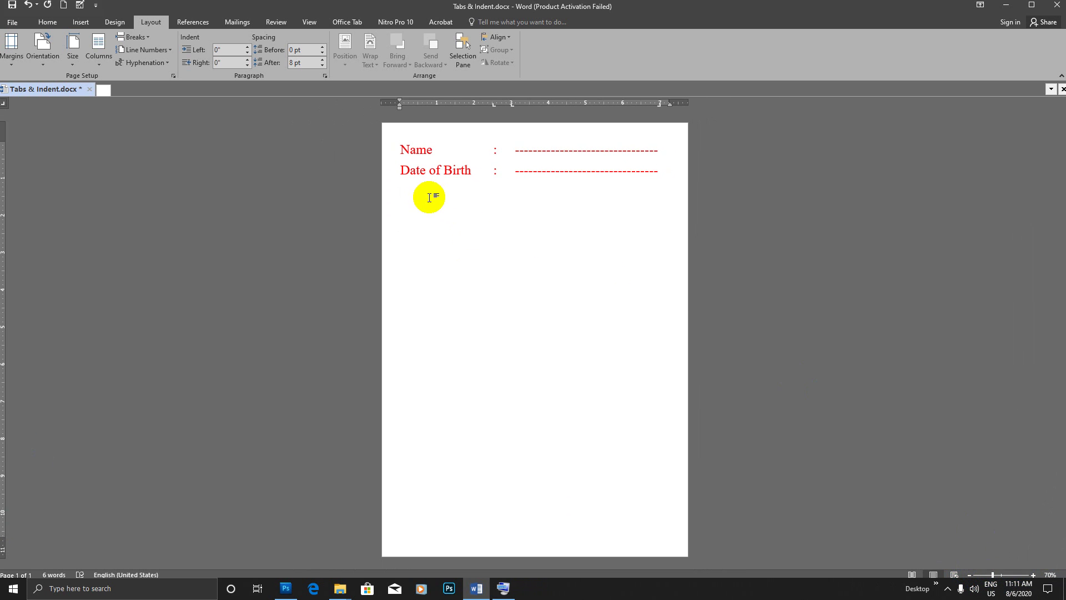
{"action": "left_click", "coordinate": [47, 21]}
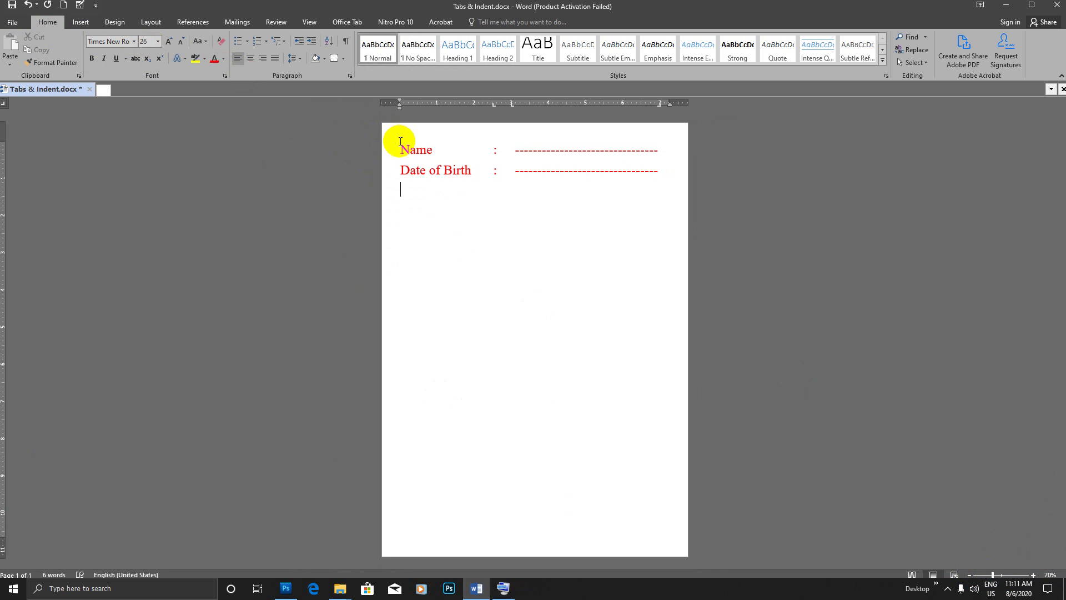
{"action": "key", "text": "ctrl+a"}
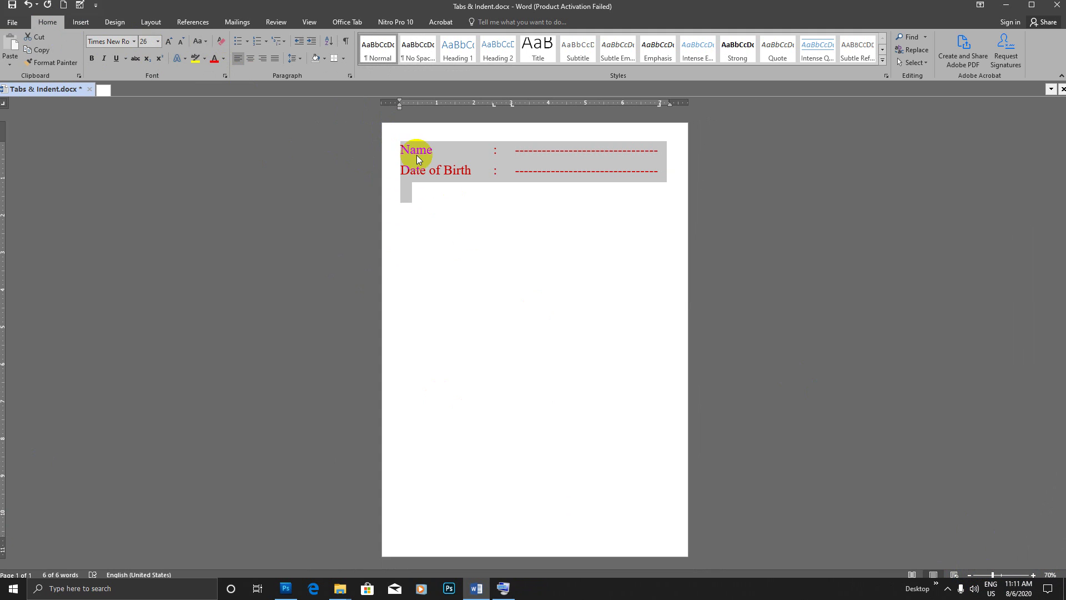
{"action": "left_click", "coordinate": [404, 150]}
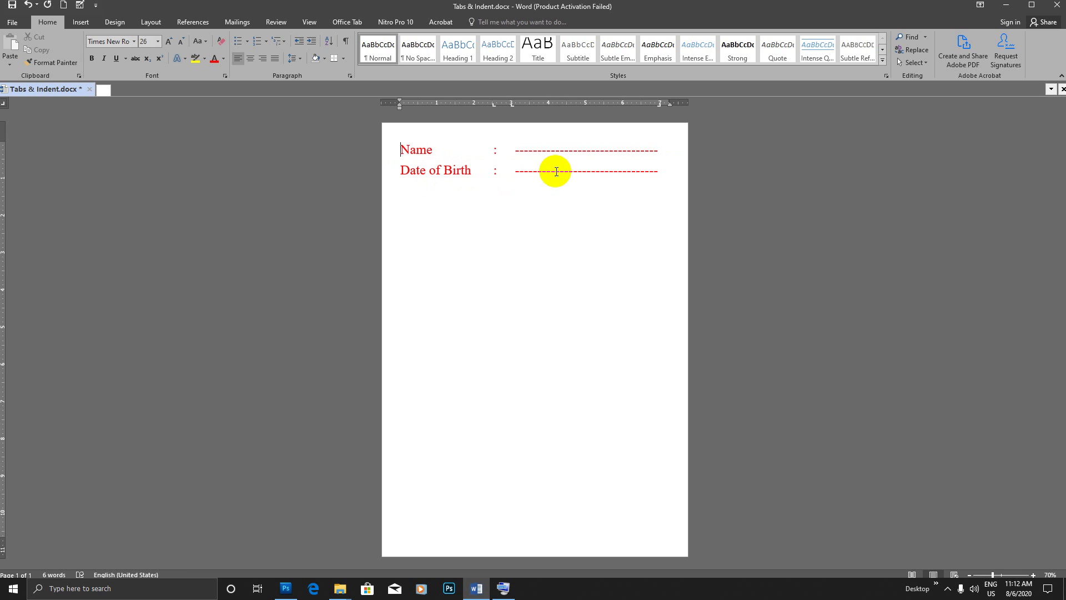
{"action": "left_click_drag", "start_coordinate": [666, 169], "coordinate": [409, 149]}
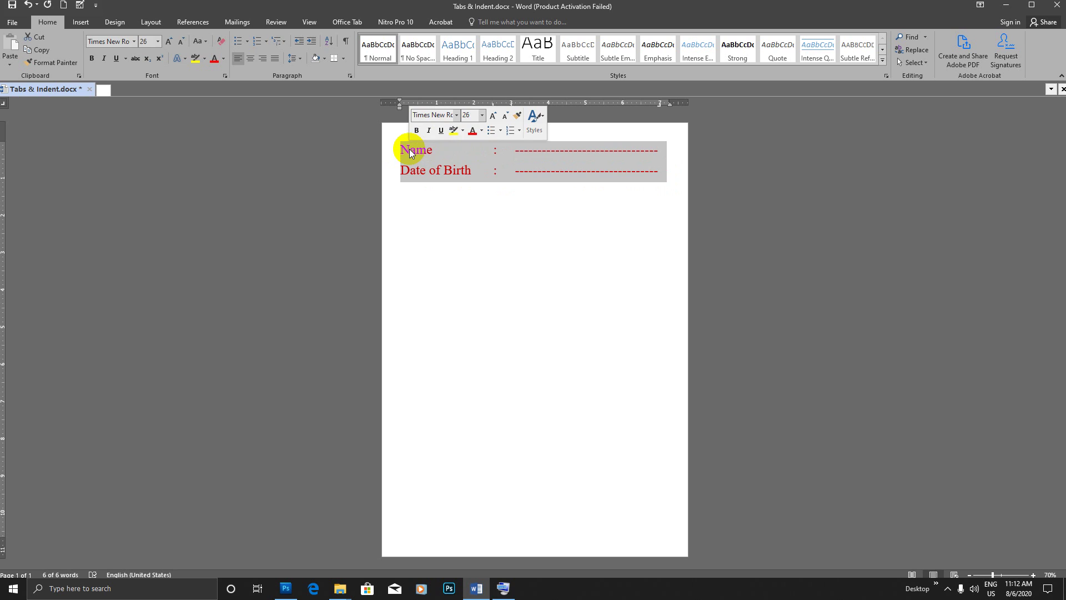
{"action": "key", "text": "ctrl+shift+comma"}
{"action": "key", "text": "ctrl+shift+comma"}
{"action": "key", "text": "ctrl+shift+comma"}
{"action": "key", "text": "ctrl+shift+comma"}
{"action": "key", "text": "ctrl+shift+comma"}
{"action": "key", "text": "ctrl+shift+comma"}
{"action": "key", "text": "ctrl+shift+comma"}
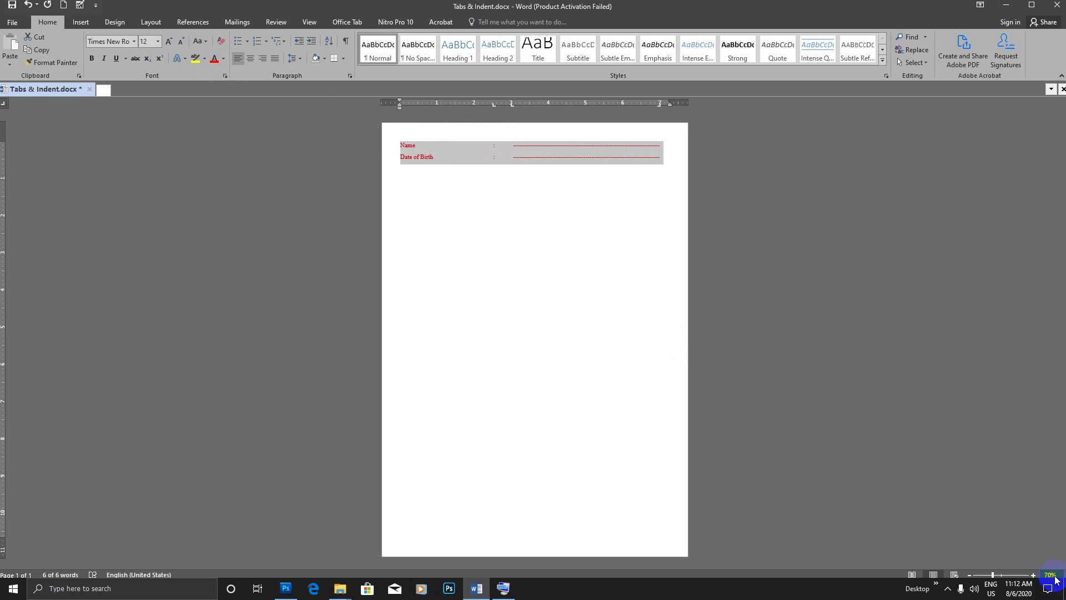
Add a "Sex" row below Date of Birth with a tab-aligned colon and a dashed leader line.
{"action": "left_click", "coordinate": [1037, 576]}
{"action": "left_click", "coordinate": [1034, 575]}
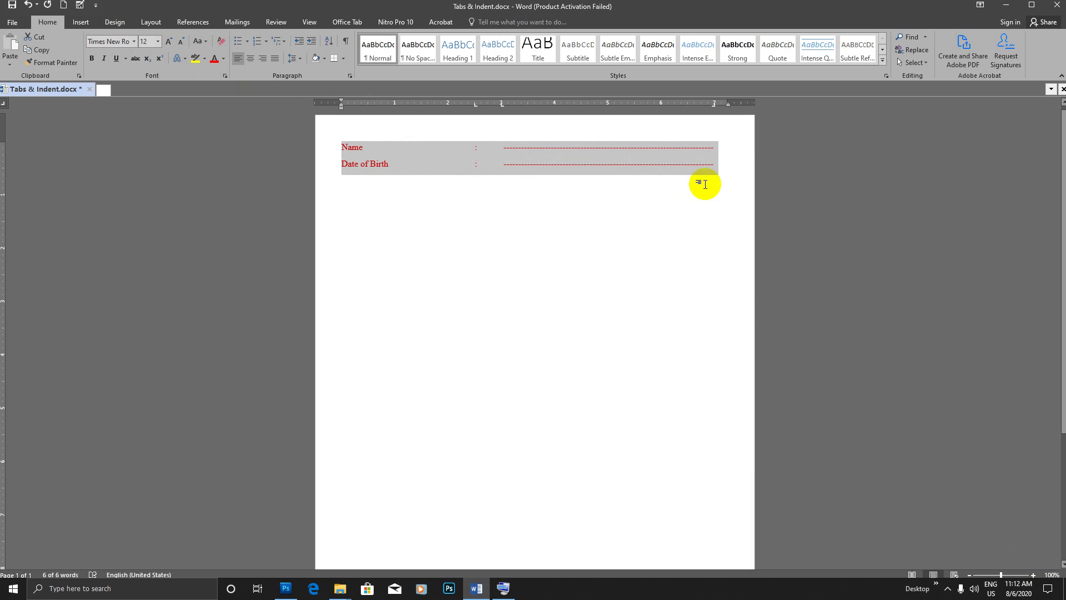
{"action": "left_click", "coordinate": [713, 164]}
{"action": "key", "text": "Return"}
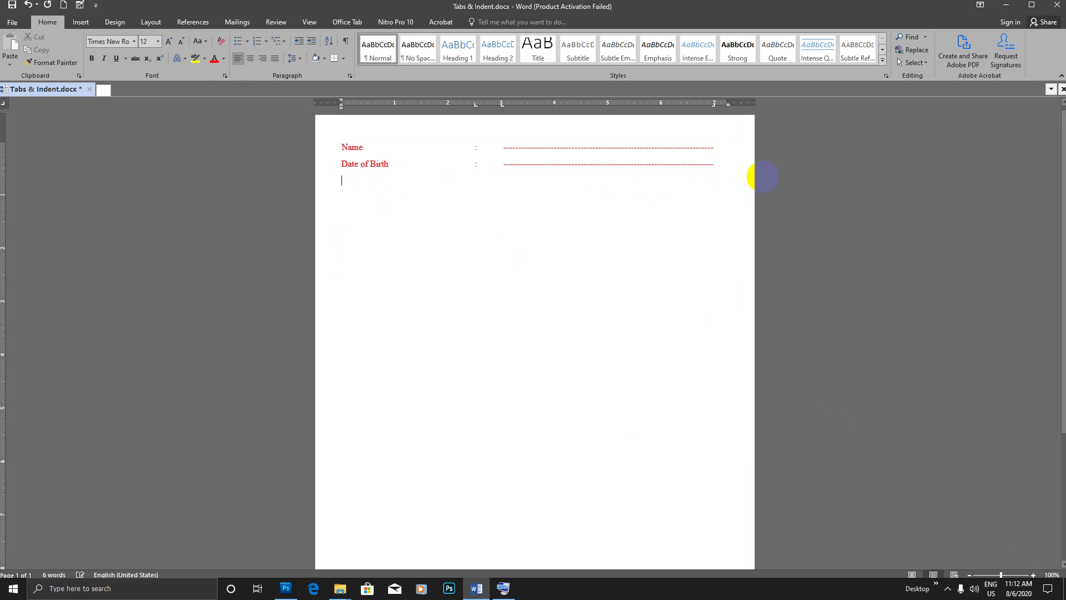
{"action": "type", "text": "Sex"}
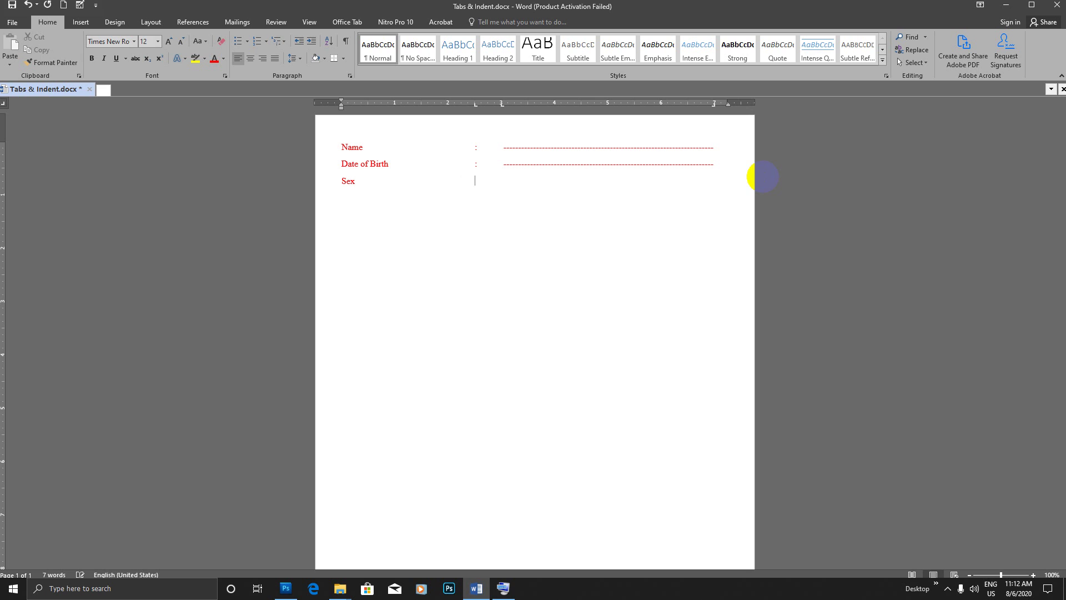
{"action": "left_click", "coordinate": [1034, 575]}
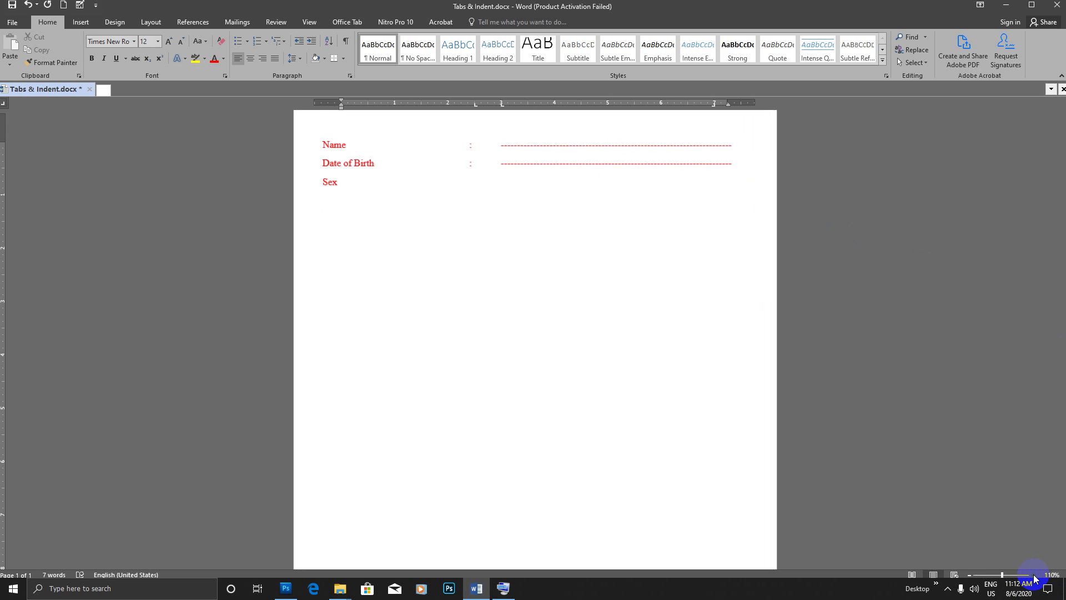
{"action": "type", "text": ":"}
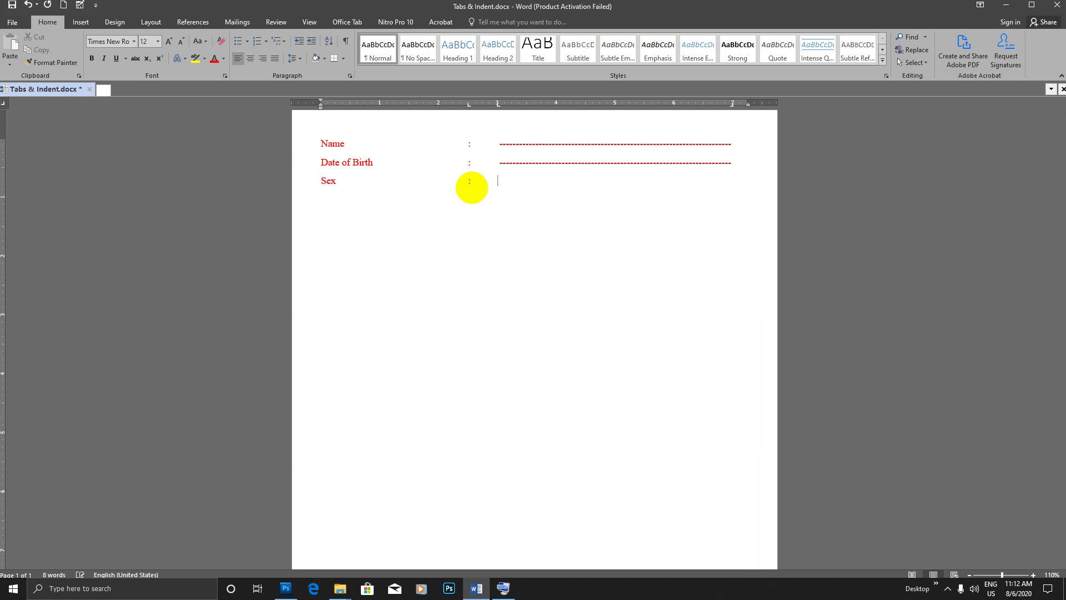
{"action": "key", "text": "Tab"}
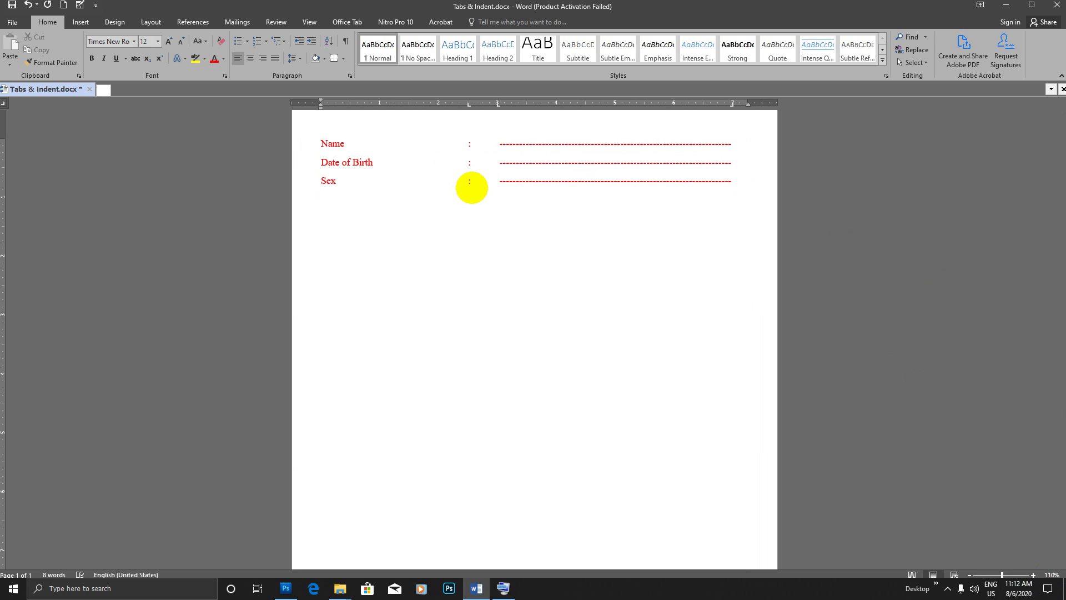
Add a "Father's Name" row below Sex with a tab-aligned colon and a dashed leader line.
{"action": "type", "text": "Father"}
{"action": "type", "text": "'s"}
{"action": "type", "text": " Nmae"}
{"action": "key", "text": "BackSpace"}
{"action": "key", "text": "BackSpace"}
{"action": "key", "text": "BackSpace"}
{"action": "type", "text": "ame"}
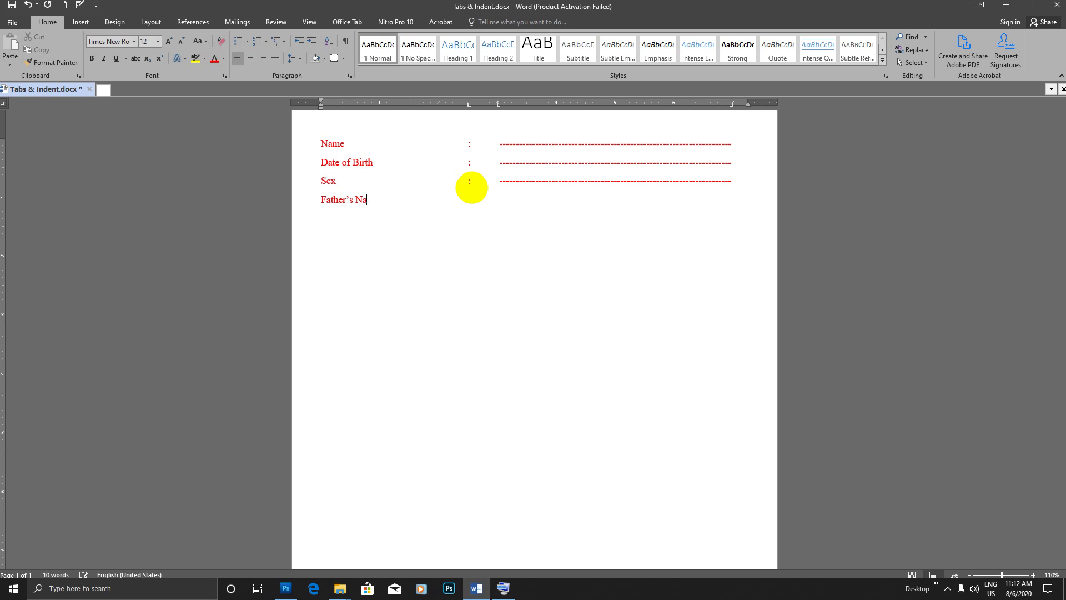
{"action": "key", "text": "Tab"}
{"action": "key", "text": "Tab"}
Add an "N.R.C No" row below Father's Name with a tab-aligned colon and a dashed leader line.
{"action": "key", "text": "Return"}
{"action": "type", "text": "N>R>C"}
{"action": "key", "text": "BackSpace"}
{"action": "key", "text": "BackSpace"}
{"action": "key", "text": "BackSpace"}
{"action": "key", "text": "BackSpace"}
{"action": "type", "text": ".0"}
{"action": "key", "text": "BackSpace"}
{"action": "type", "text": "R.C No\t:"}
{"action": "key", "text": "Tab"}
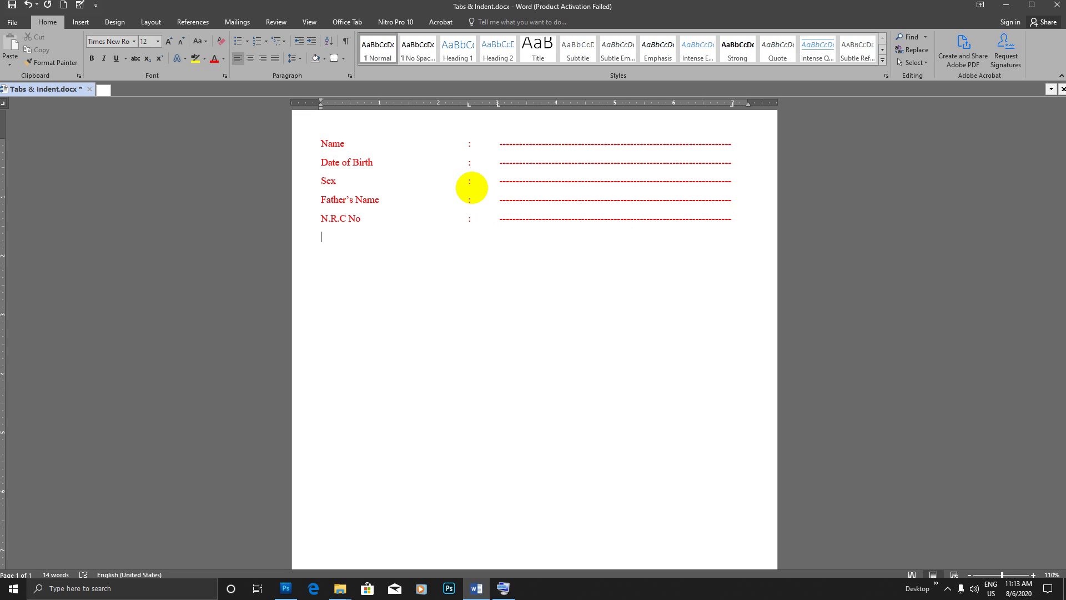
Add a "Height" row below N.R.C No with a tab-aligned colon and a dashed leader line.
{"action": "type", "text": "Height\t:"}
{"action": "key", "text": "Tab"}
{"action": "key", "text": "Tab"}
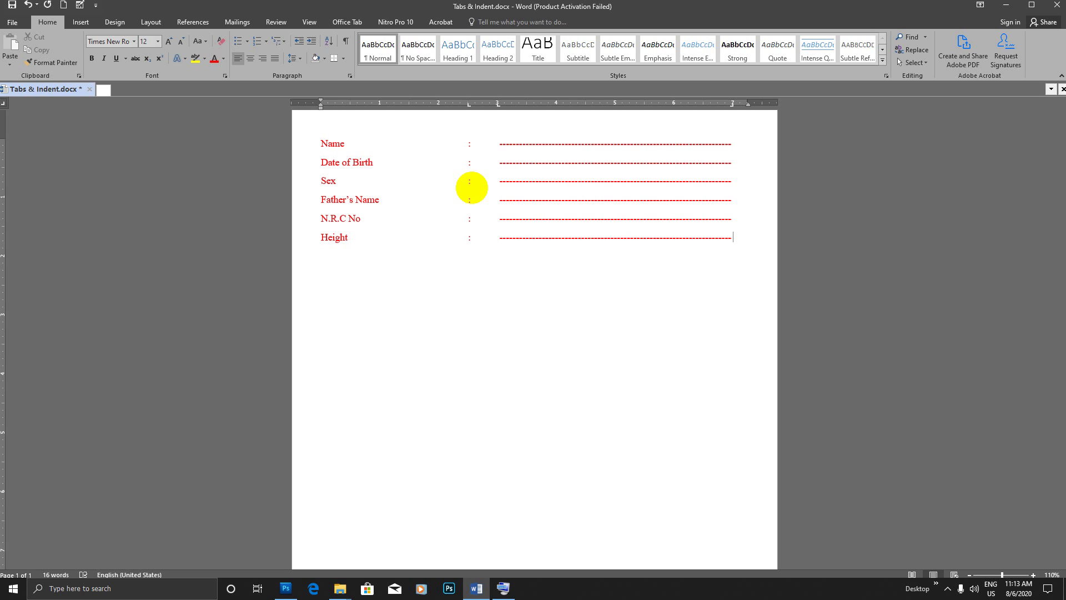
{"action": "key", "text": "BackSpace"}
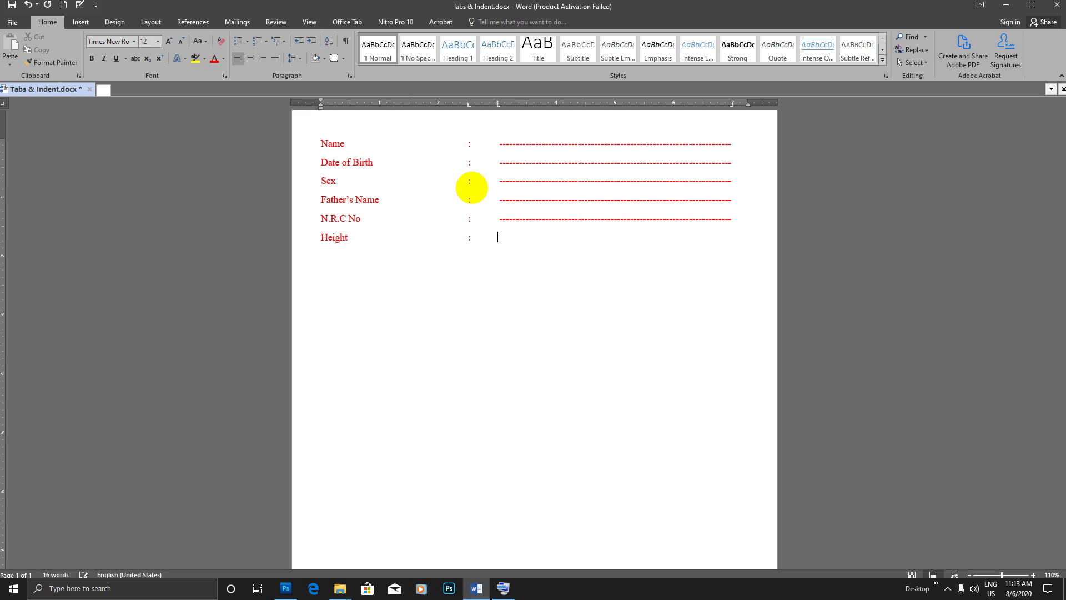
{"action": "key", "text": "Tab"}
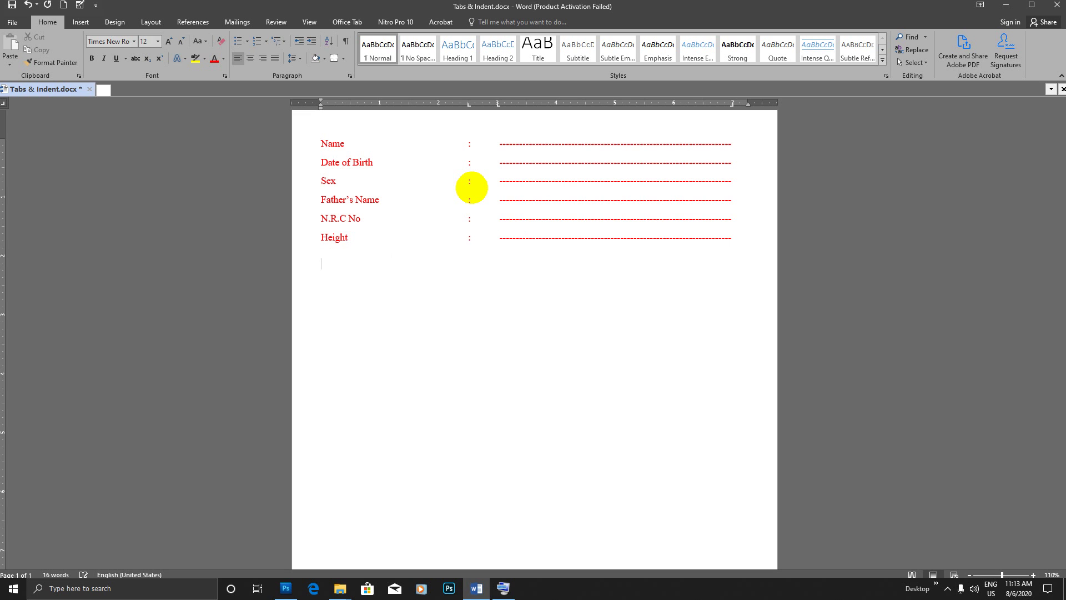
Add "Marital Status" and "Nationality" rows below Height, each with a tab-aligned colon and a dashed leader line.
{"action": "type", "text": "Marital Status"}
{"action": "key", "text": "Tab"}
{"action": "key", "text": "Return"}
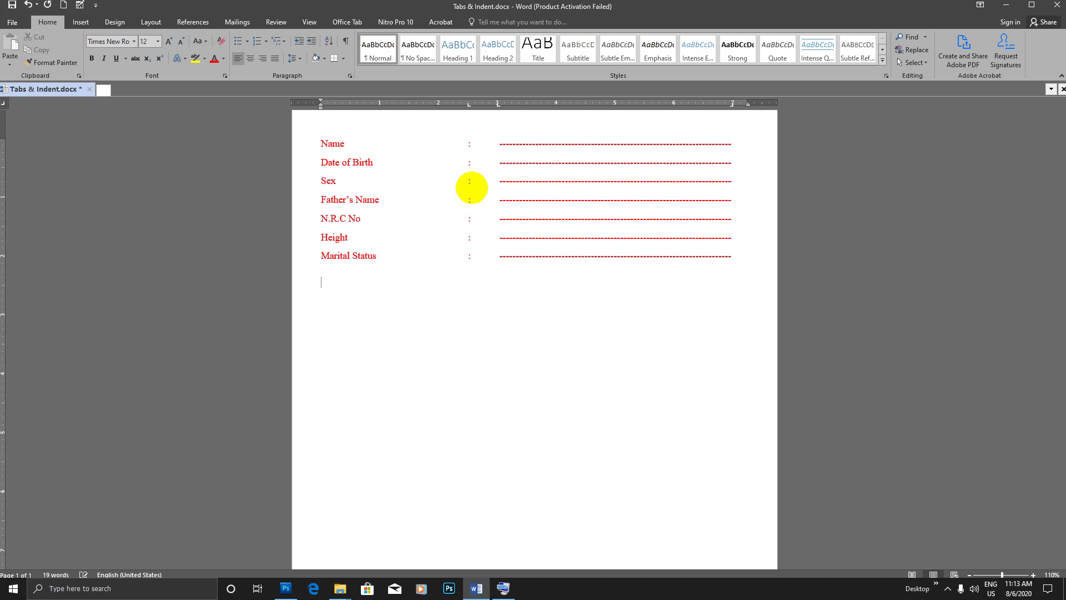
{"action": "type", "text": "Nationality\t:"}
{"action": "type", "text": "-----------------------------------------------------------------------"}
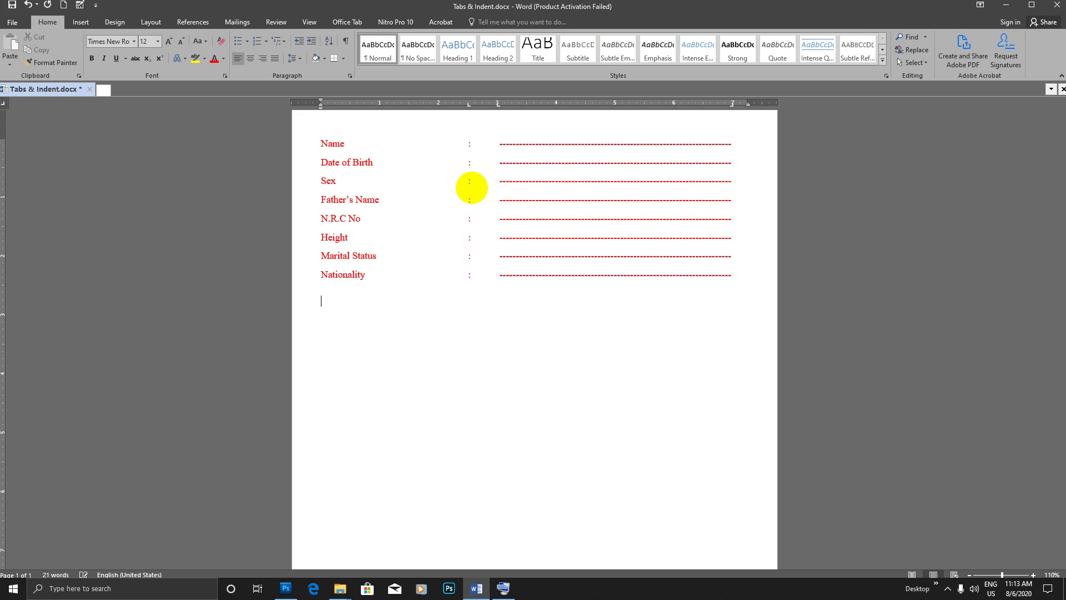
Add a "Religion" row below Nationality with a tab-aligned colon and a dashed leader line.
{"action": "type", "text": "Religion"}
{"action": "type", "text": ":"}
{"action": "key", "text": "Tab"}
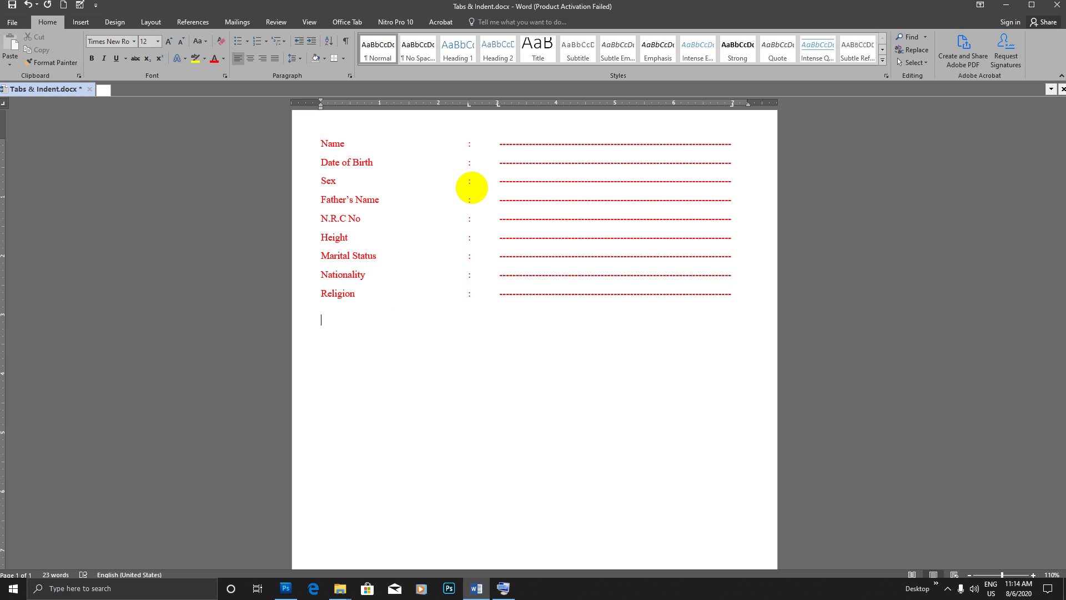
Add an "Educational Qualifications" row below Religion with a tab-aligned colon and a dashed leader line.
{"action": "type", "text": "E"}
{"action": "type", "text": "duca"}
{"action": "type", "text": "tion"}
{"action": "type", "text": "al"}
{"action": "type", "text": " Q"}
{"action": "key", "text": "BackSpace"}
{"action": "type", "text": "Qualifications :"}
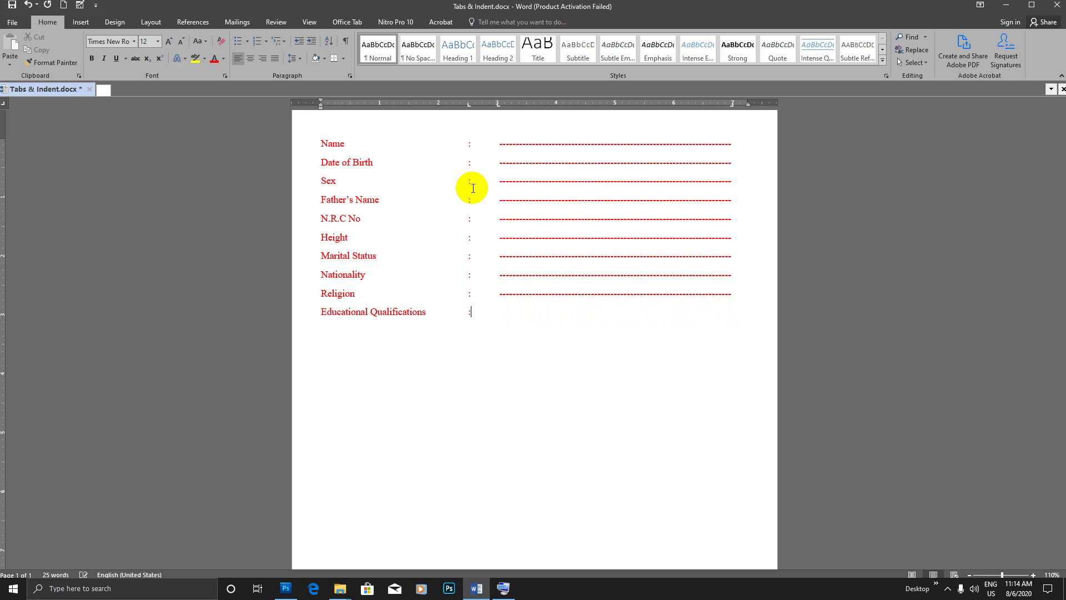
{"action": "key", "text": "Tab"}
Add an "Other Qualifications" row below Educational Qualifications with a tab-aligned colon and a dashed leader line.
{"action": "type", "text": "Other"}
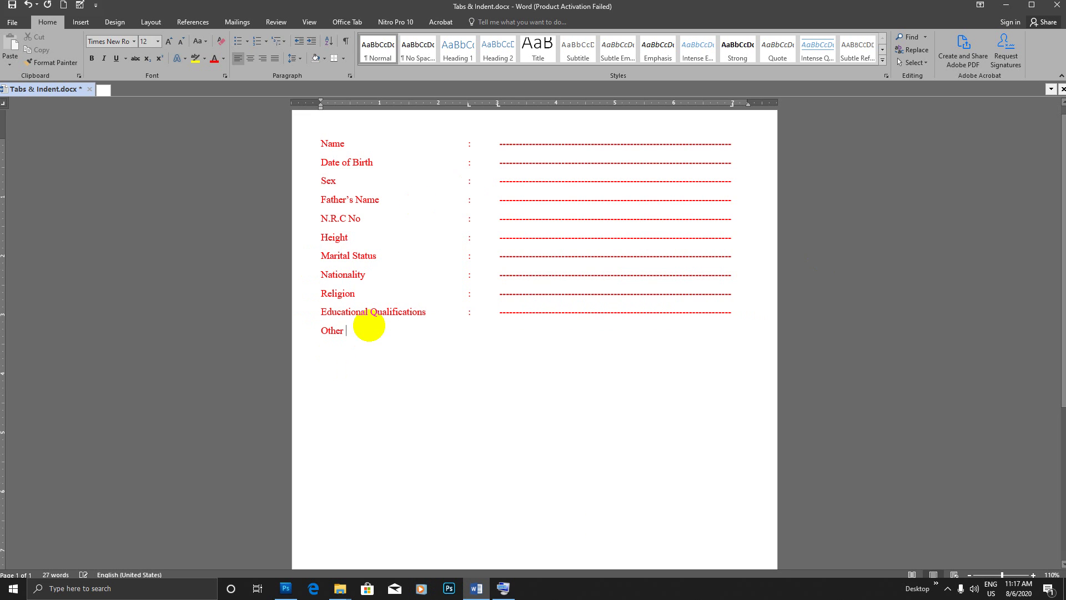
{"action": "type", "text": "Qualifications"}
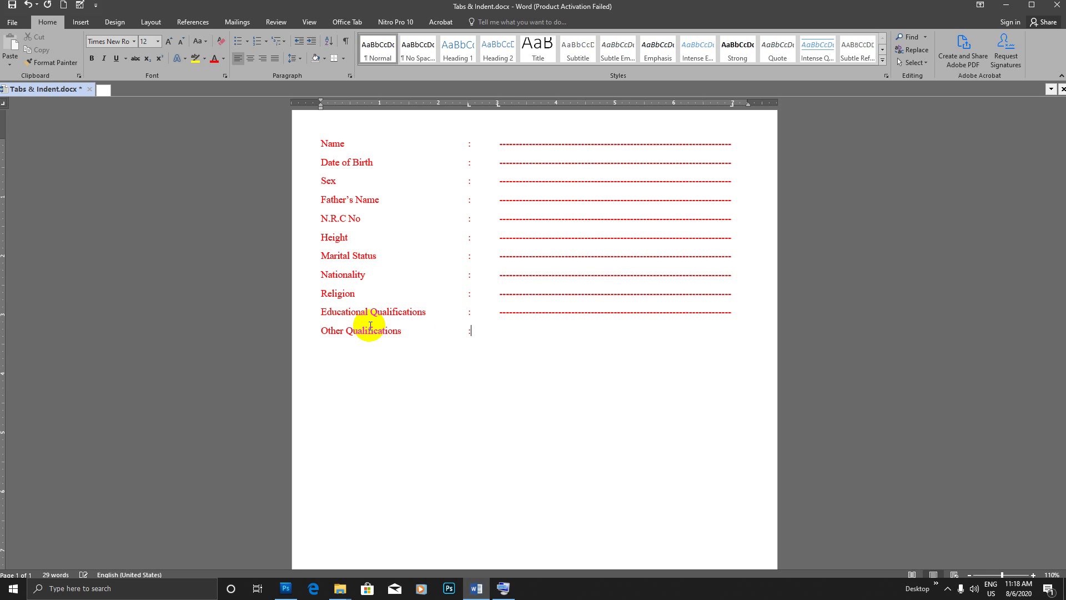
{"action": "key", "text": "Tab"}
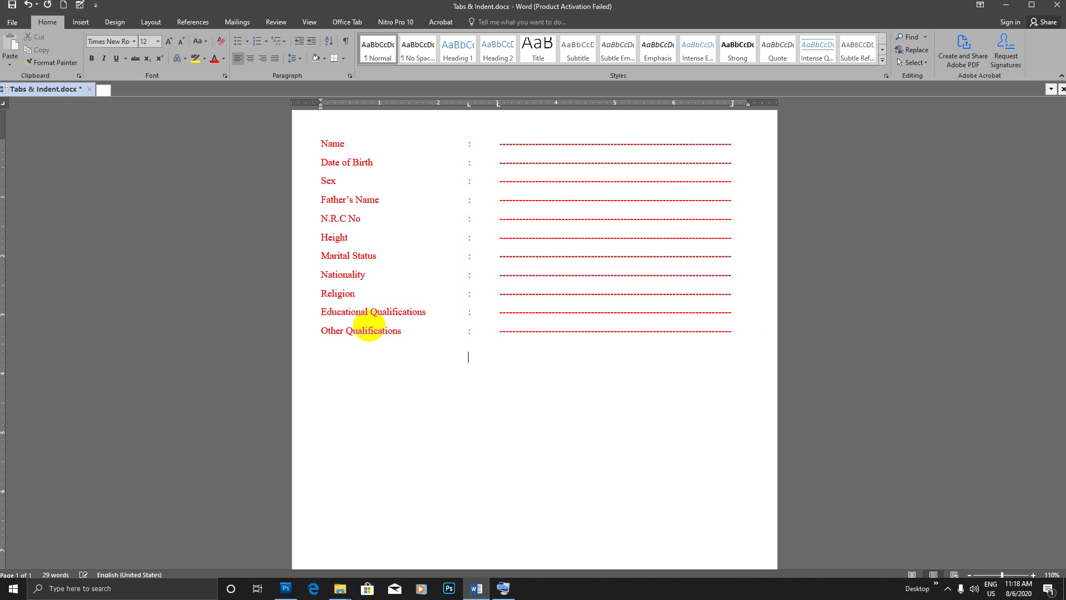
Add three extra dashed leader lines without labels or colons below the Other Qualifications row.
{"action": "key", "text": "Return"}
{"action": "key", "text": "Tab"}
{"action": "key", "text": "Tab"}
{"action": "key", "text": "Tab"}
{"action": "key", "text": "Return"}
{"action": "key", "text": "Tab"}
{"action": "key", "text": "Return"}
{"action": "key", "text": "Tab"}
{"action": "key", "text": "Return"}
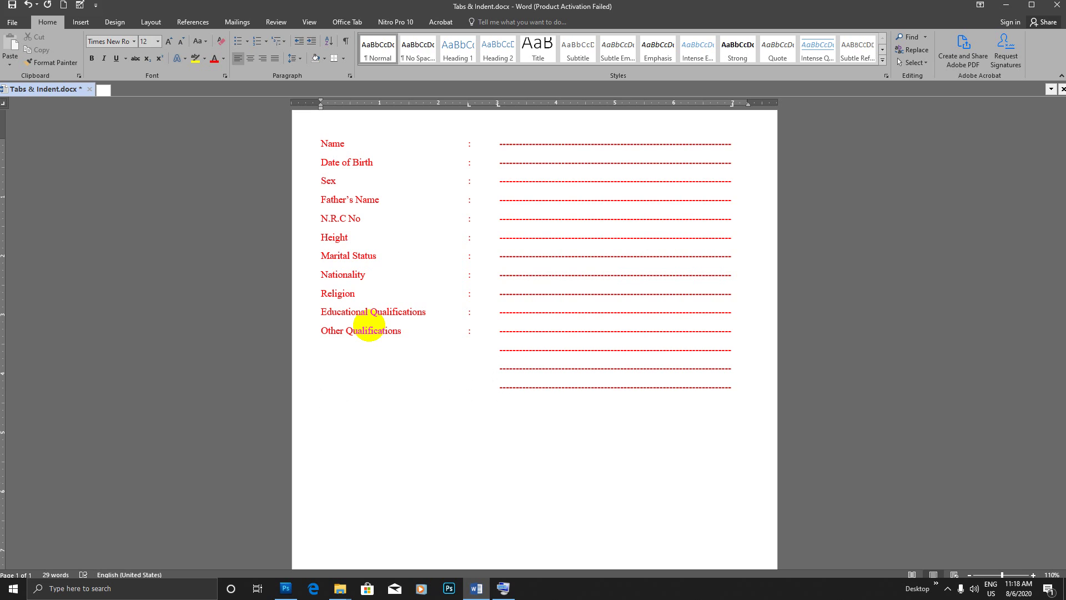
Add a "Working Experience" row with two unlabelled continuation lines, each having a tab-aligned colon and a dashed leader.
{"action": "type", "text": "Working Experience"}
{"action": "key", "text": "Tab"}
{"action": "type", "text": ":"}
{"action": "key", "text": "Tab"}
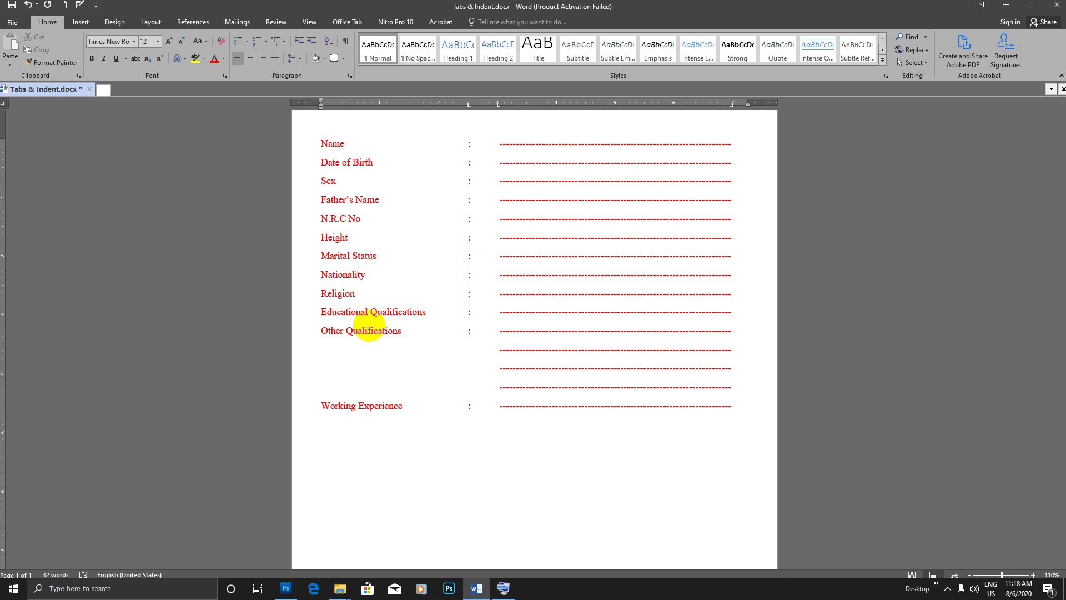
{"action": "type", "text": ":"}
{"action": "key", "text": "Tab"}
{"action": "key", "text": "ctrl+v"}
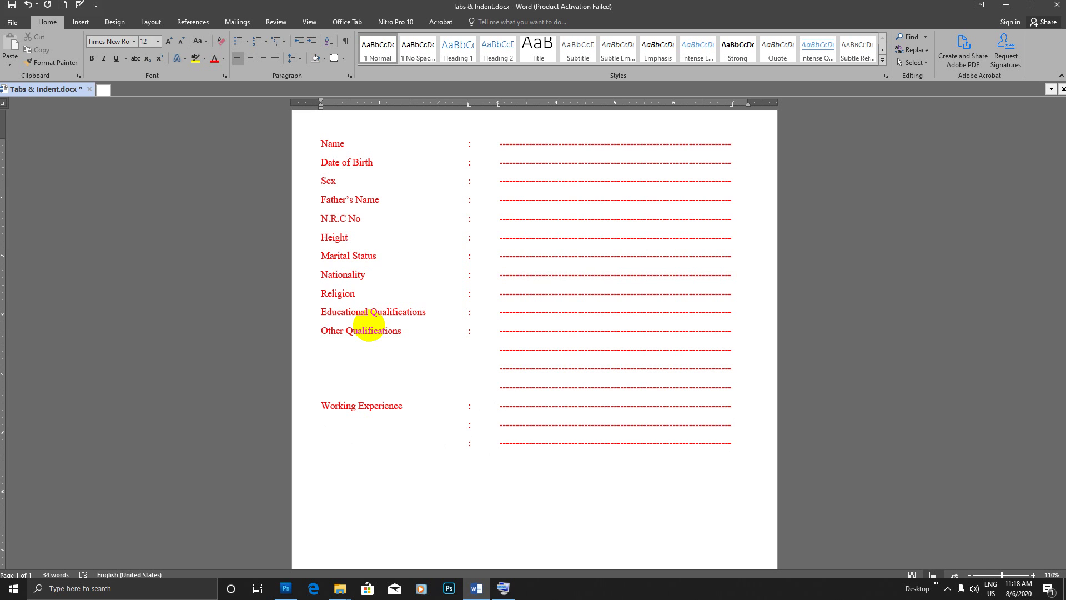
Add a "Contact Address" row with two unlabelled continuation lines, each having a tab-aligned colon and a dashed leader.
{"action": "type", "text": "ntact Address :"}
{"action": "key", "text": "ctrl+v"}
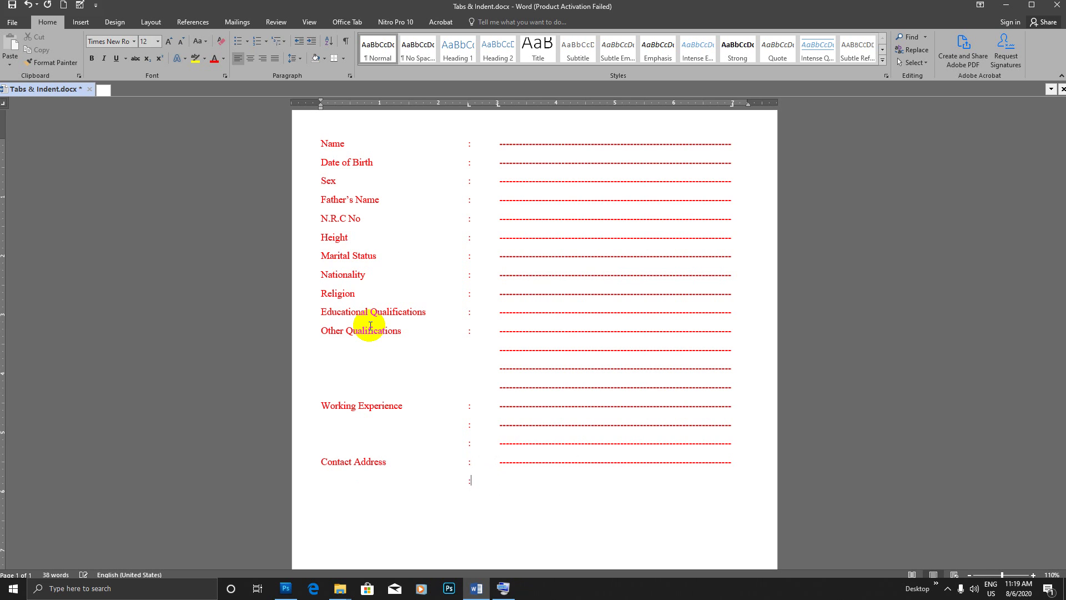
{"action": "type", "text": "-----------------------------------------------------------------------"}
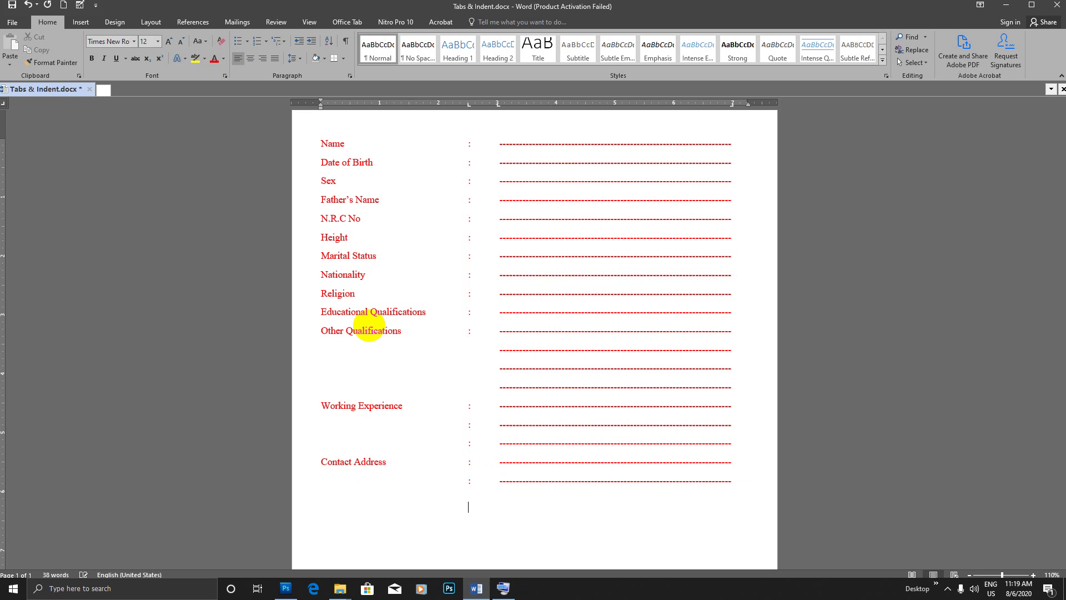
{"action": "key", "text": "Tab"}
{"action": "key", "text": "ctrl+v"}
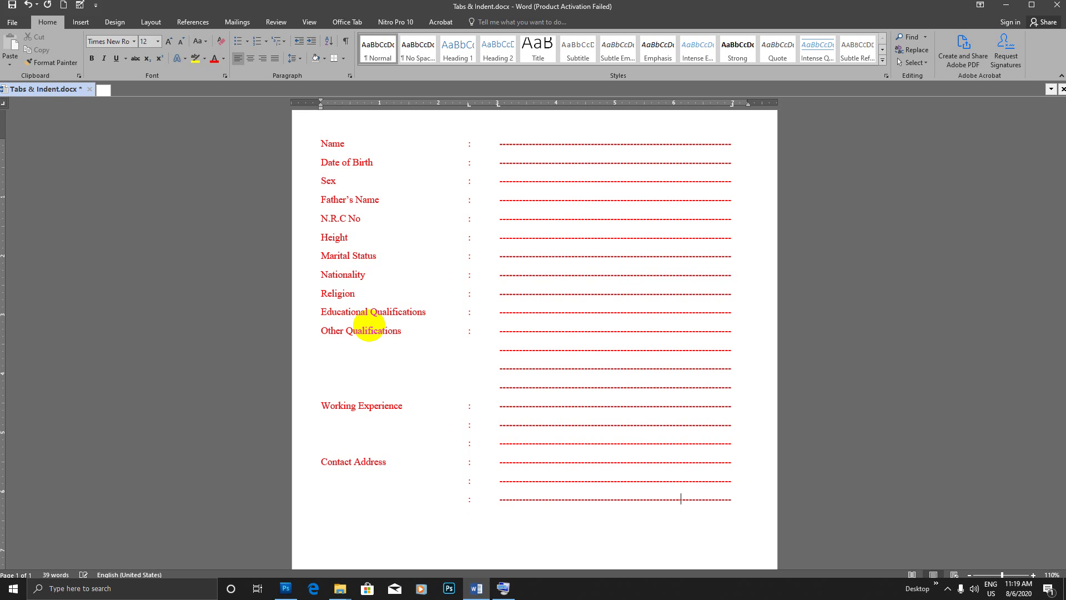
Add a "Contact Phone No" row below the Contact Address lines with a tab-aligned colon and a dashed leader line.
{"action": "scroll", "coordinate": [371, 326], "scroll_direction": "down", "scroll_amount": 5}
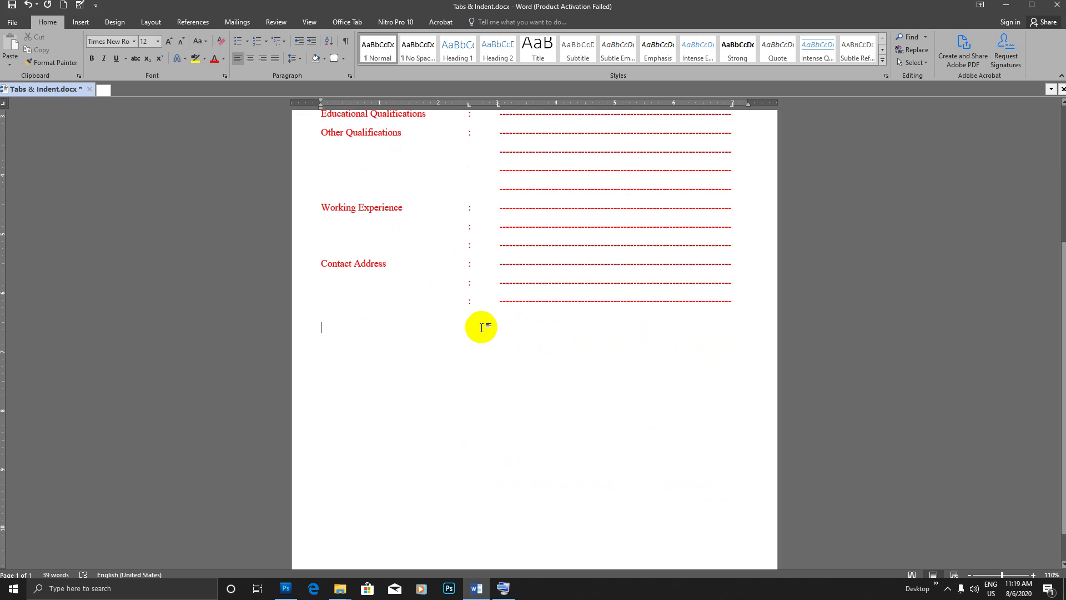
{"action": "type", "text": "Contact Pn"}
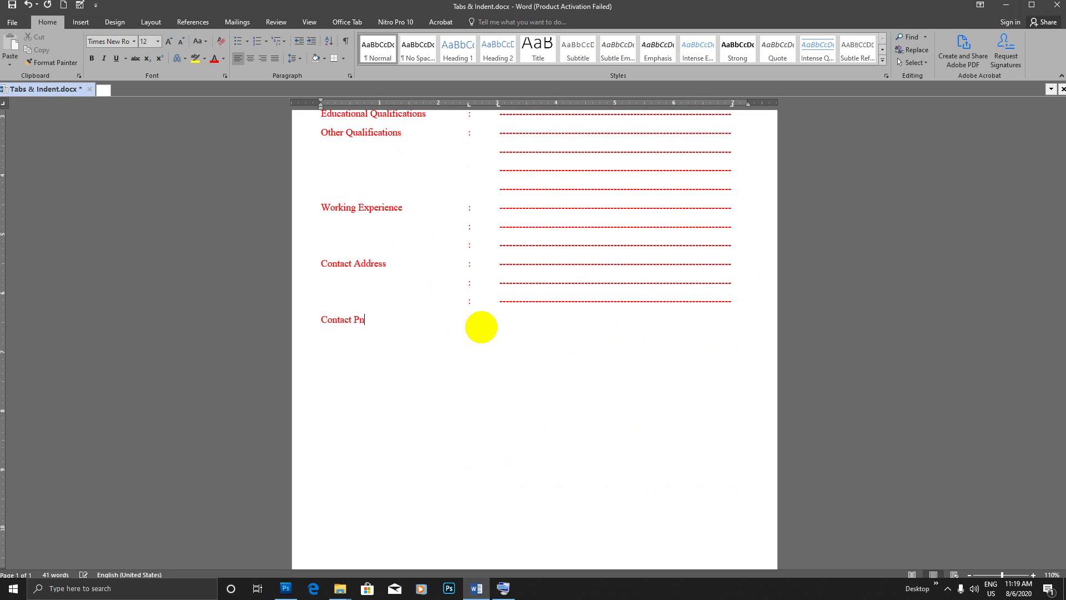
{"action": "type", "text": "hone No"}
{"action": "key", "text": "Tab"}
{"action": "key", "text": "Return"}
Insert ten blank lines above the Name row, keeping the whole form on one page.
{"action": "scroll", "coordinate": [486, 299], "scroll_direction": "up", "scroll_amount": 1}
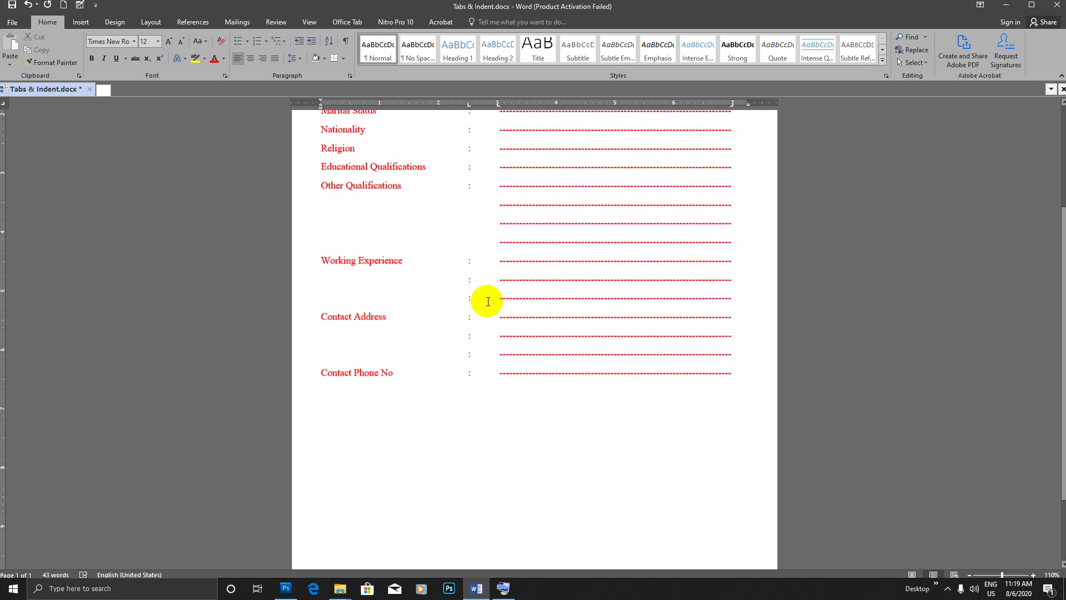
{"action": "left_click", "coordinate": [983, 568]}
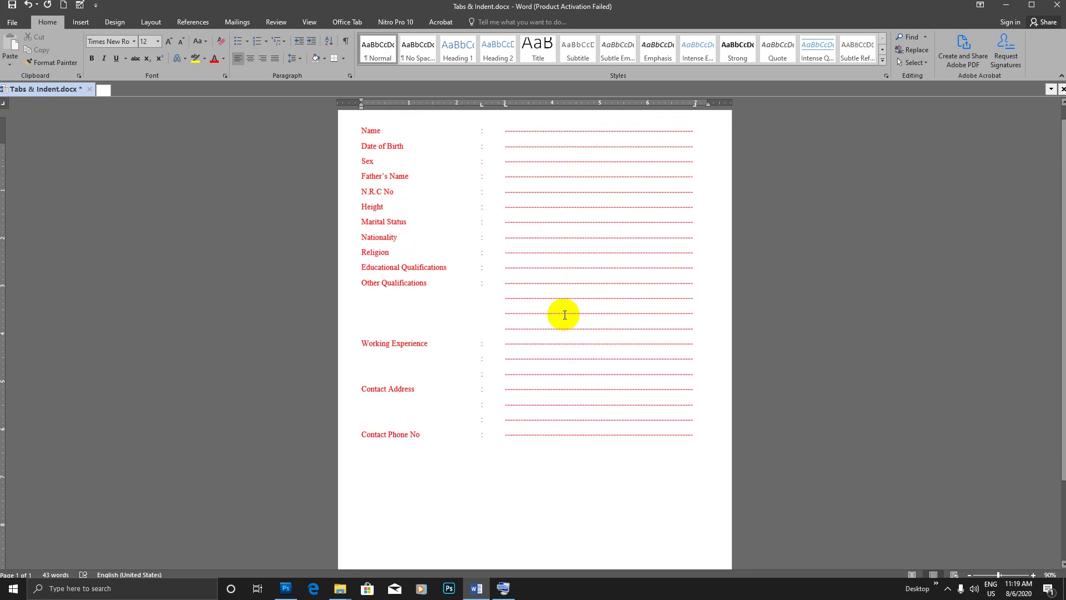
{"action": "scroll", "coordinate": [565, 315], "scroll_direction": "up", "scroll_amount": 1}
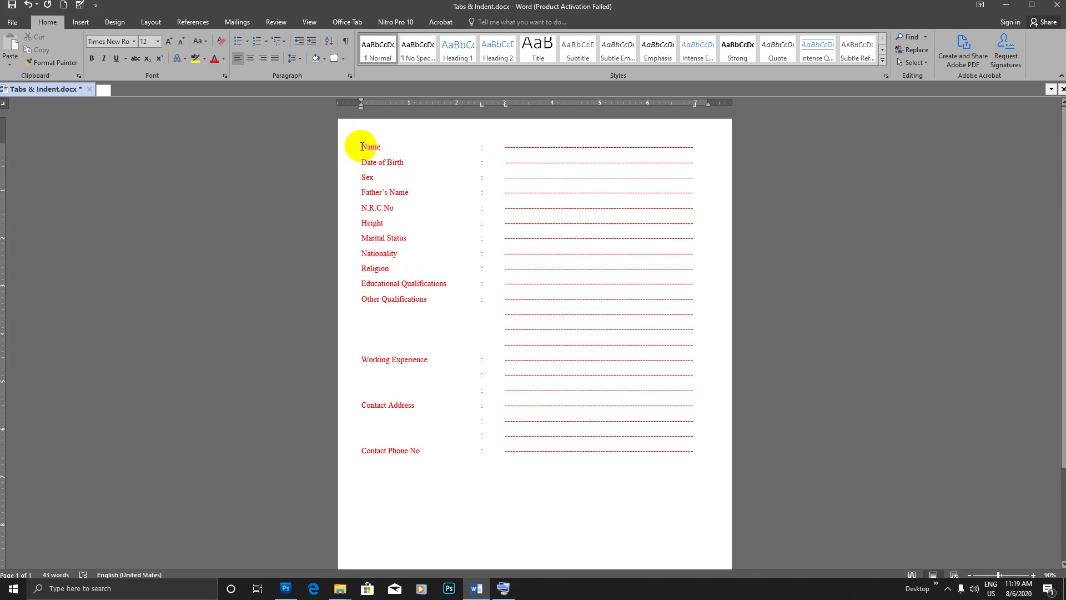
{"action": "key", "text": "Return"}
{"action": "key", "text": "Return"}
{"action": "key", "text": "Return"}
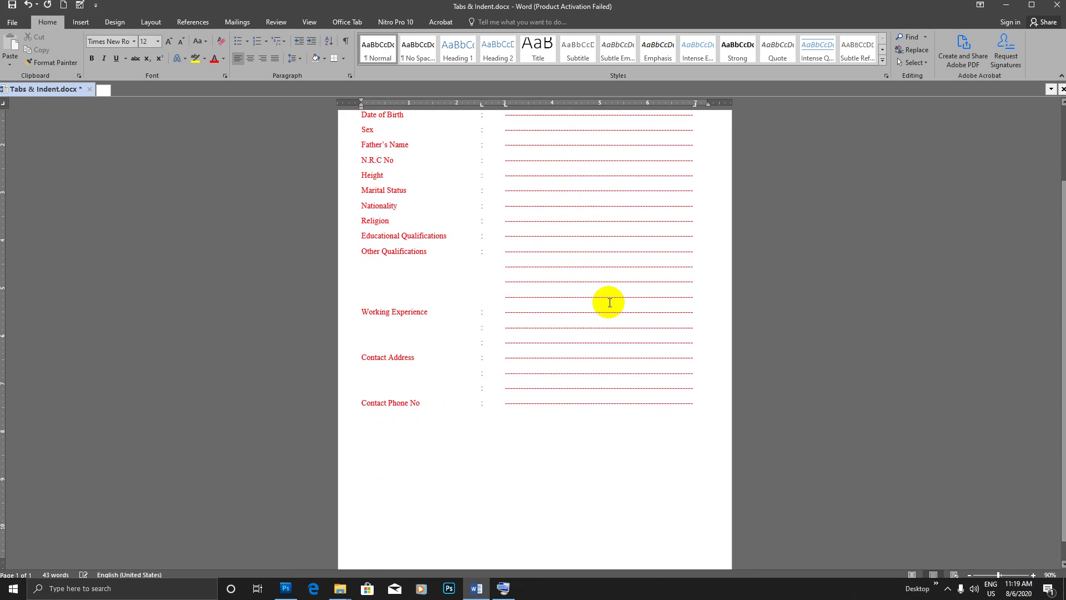
{"action": "key", "text": "Return"}
{"action": "key", "text": "Return"}
{"action": "scroll", "coordinate": [554, 245], "scroll_direction": "down", "scroll_amount": 2}
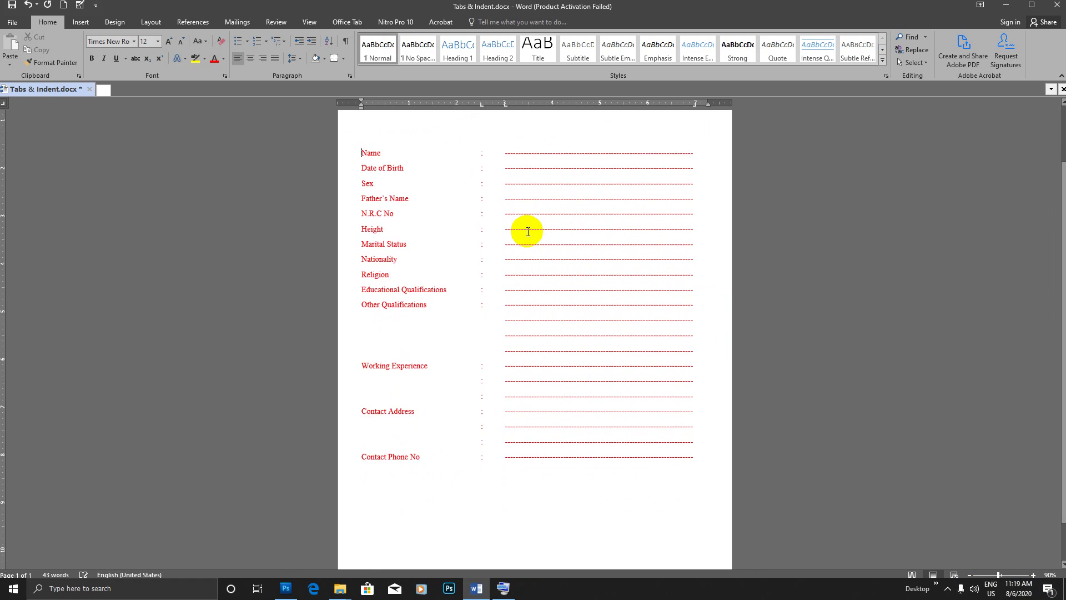
{"action": "scroll", "coordinate": [522, 232], "scroll_direction": "up", "scroll_amount": 1}
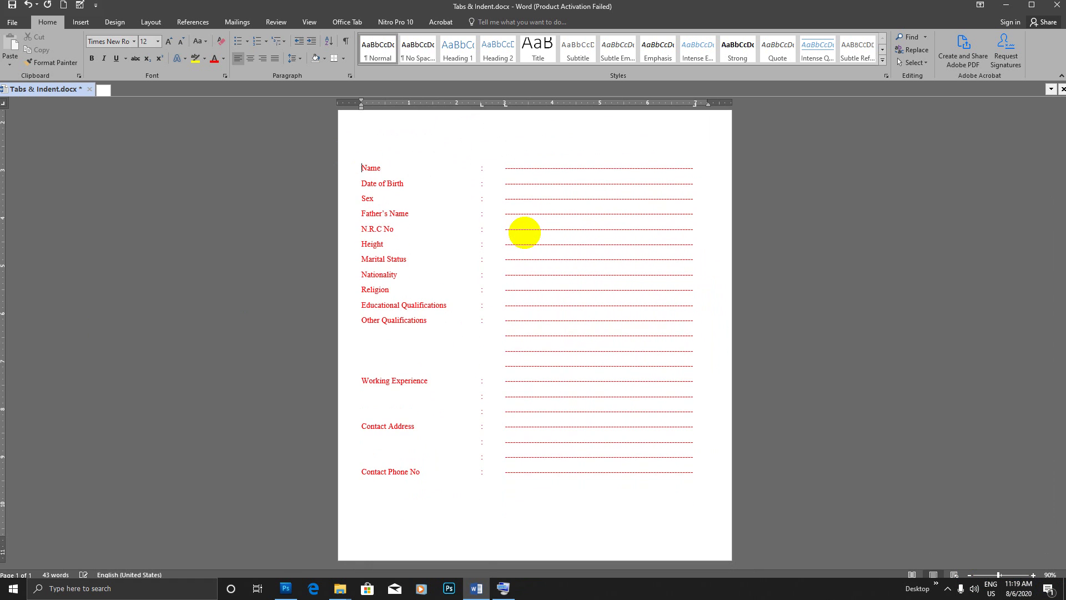
{"action": "scroll", "coordinate": [359, 182], "scroll_direction": "up", "scroll_amount": 1}
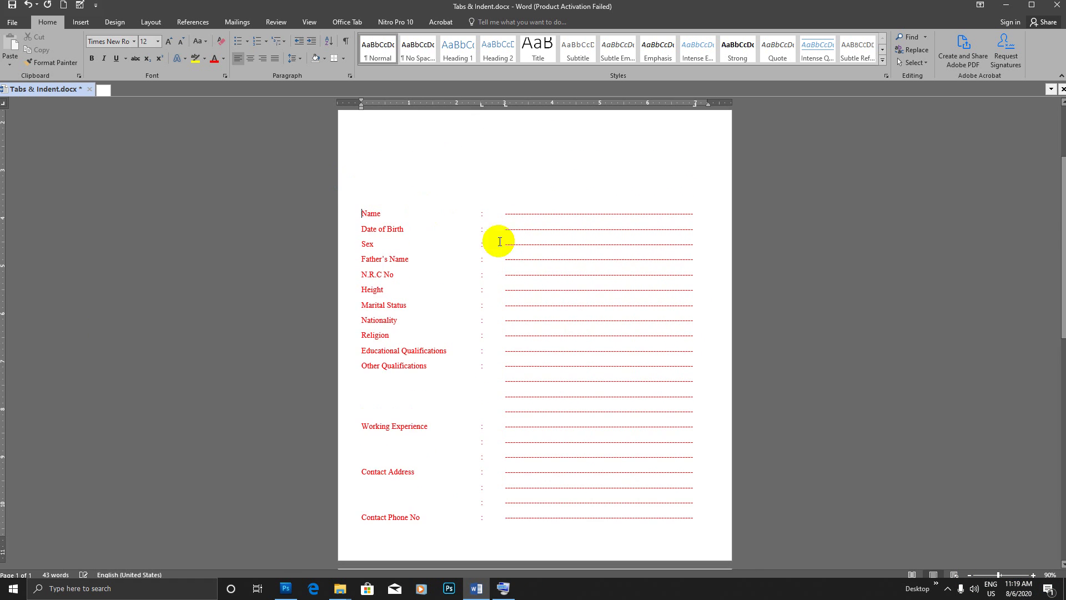
{"action": "scroll", "coordinate": [495, 239], "scroll_direction": "down", "scroll_amount": 3}
{"action": "scroll", "coordinate": [537, 267], "scroll_direction": "up", "scroll_amount": 3}
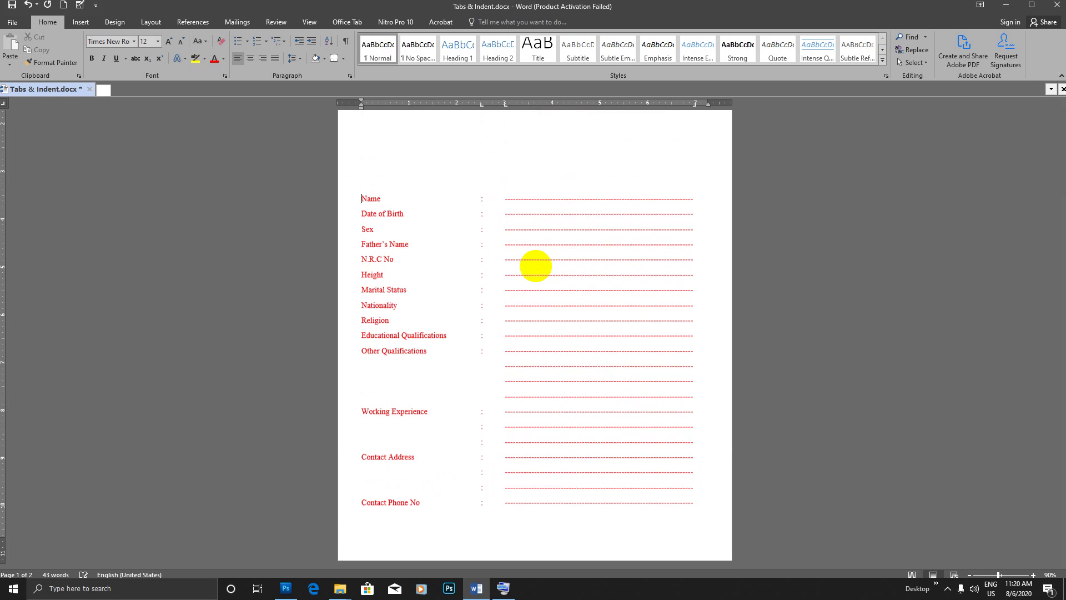
{"action": "key", "text": "BackSpace"}
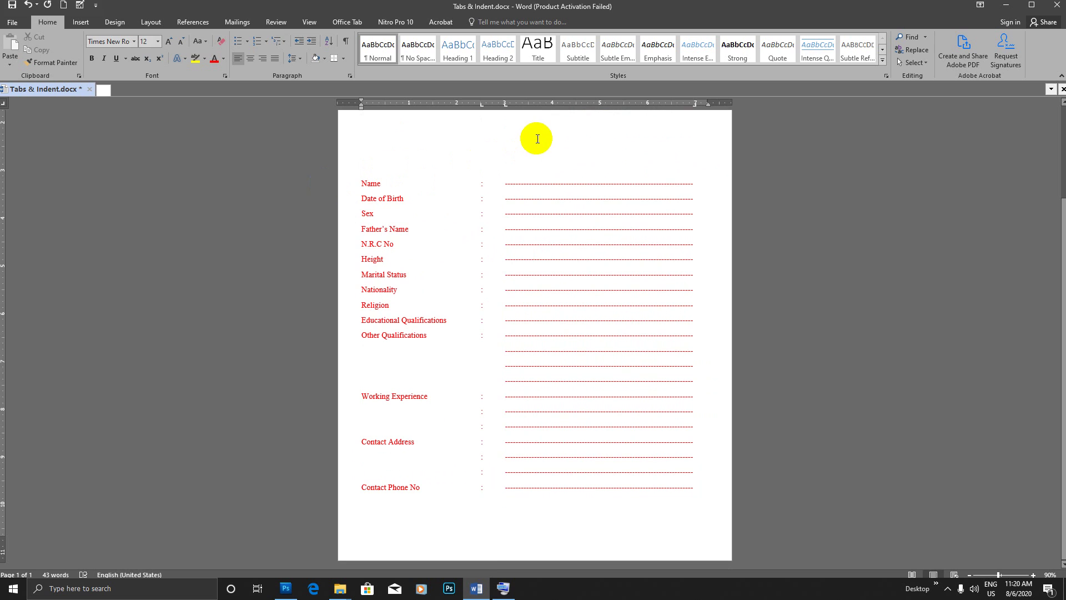
Enter the title "CURRICULUM VITAE" on the first line of the page, indented to the first tab stop.
{"action": "key", "text": "Up"}
{"action": "key", "text": "Up"}
{"action": "key", "text": "Up"}
{"action": "key", "text": "Up"}
{"action": "key", "text": "Up"}
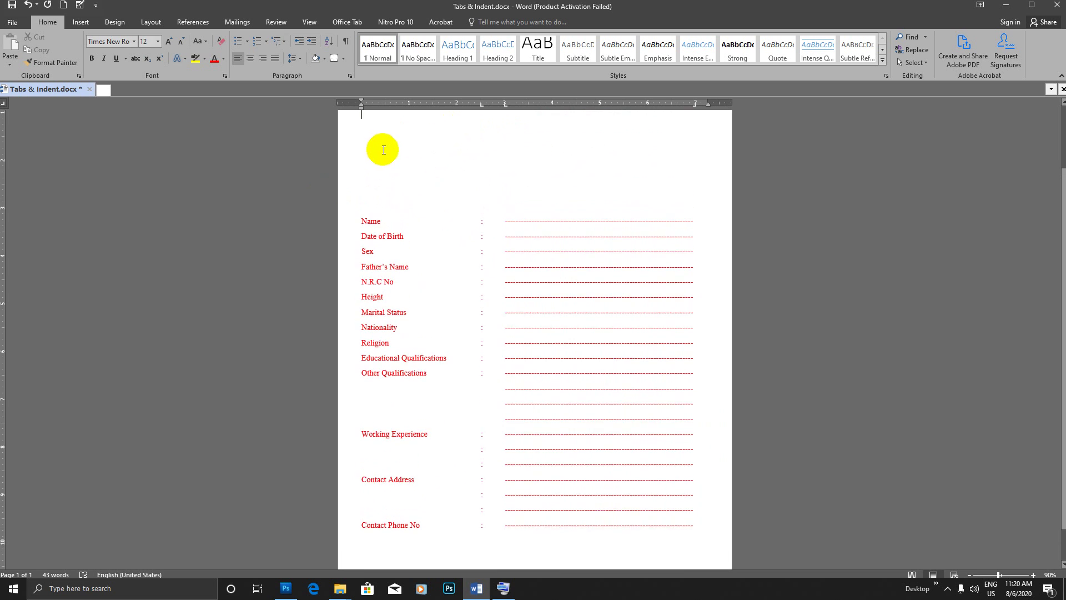
{"action": "key", "text": "Return"}
{"action": "key", "text": "Return"}
{"action": "key", "text": "Return"}
{"action": "key", "text": "Return"}
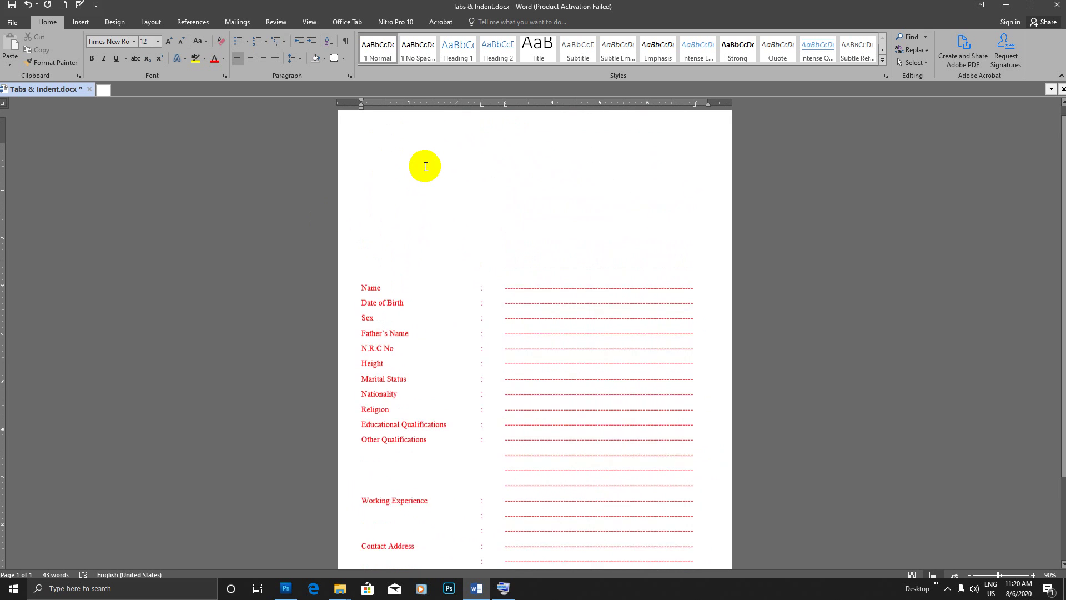
{"action": "key", "text": "ctrl+Home"}
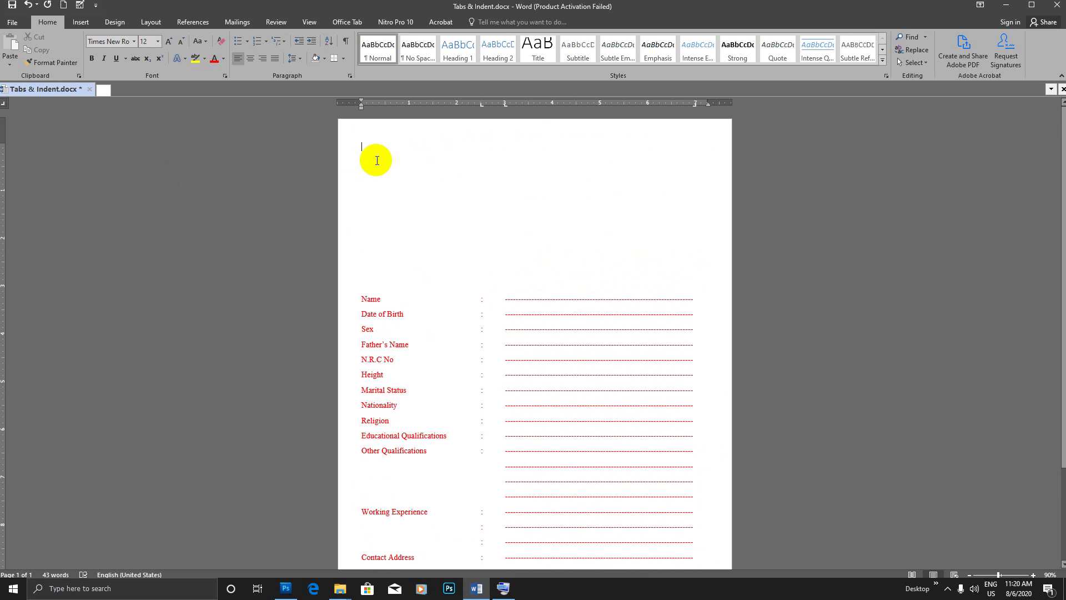
{"action": "key", "text": "Tab"}
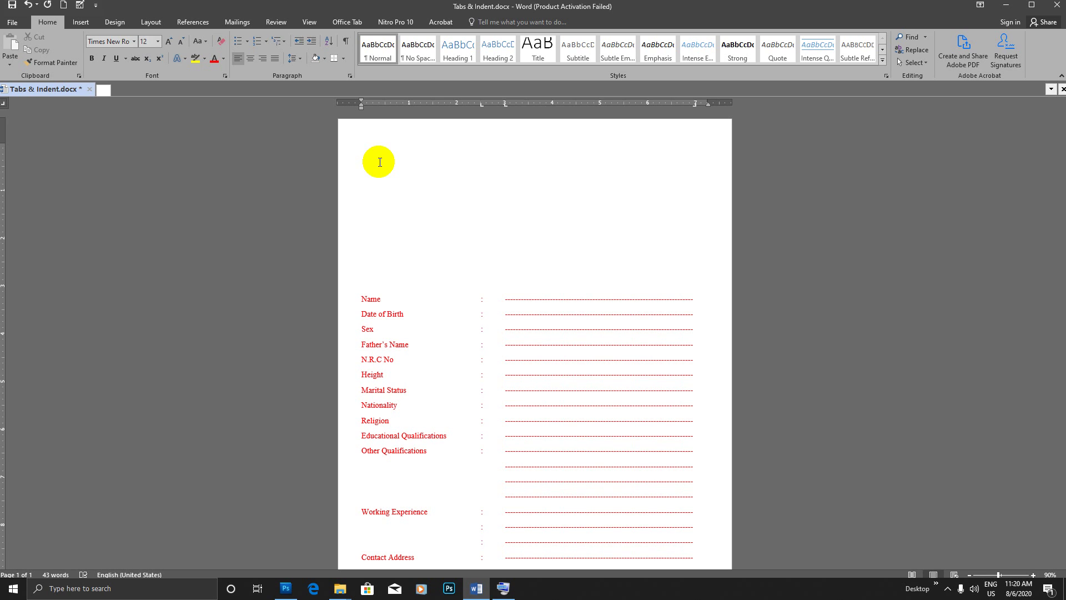
{"action": "type", "text": "CURRICULUM VITAE"}
Apply a single solid underline to the CURRICULUM VITAE title.
{"action": "left_click_drag", "start_coordinate": [559, 147], "coordinate": [505, 151]}
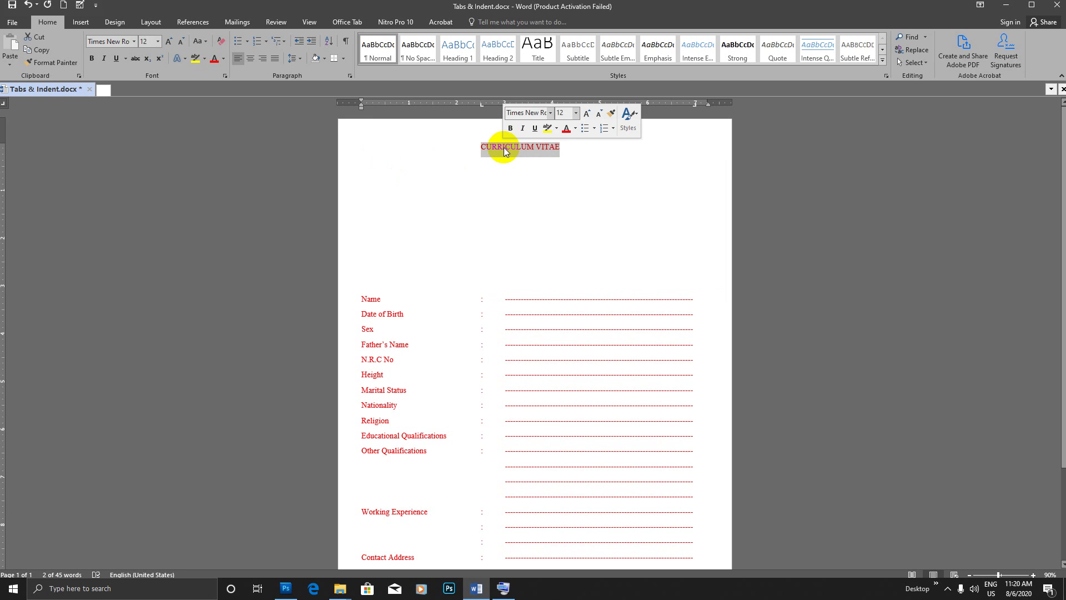
{"action": "left_click", "coordinate": [125, 59]}
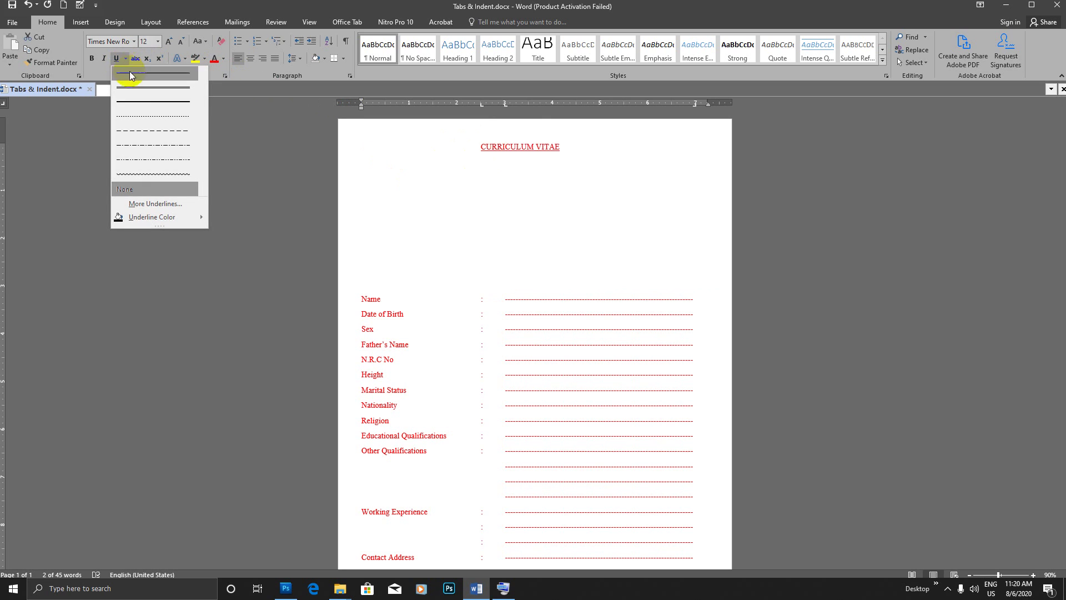
{"action": "left_click", "coordinate": [130, 72]}
{"action": "left_click", "coordinate": [561, 146]}
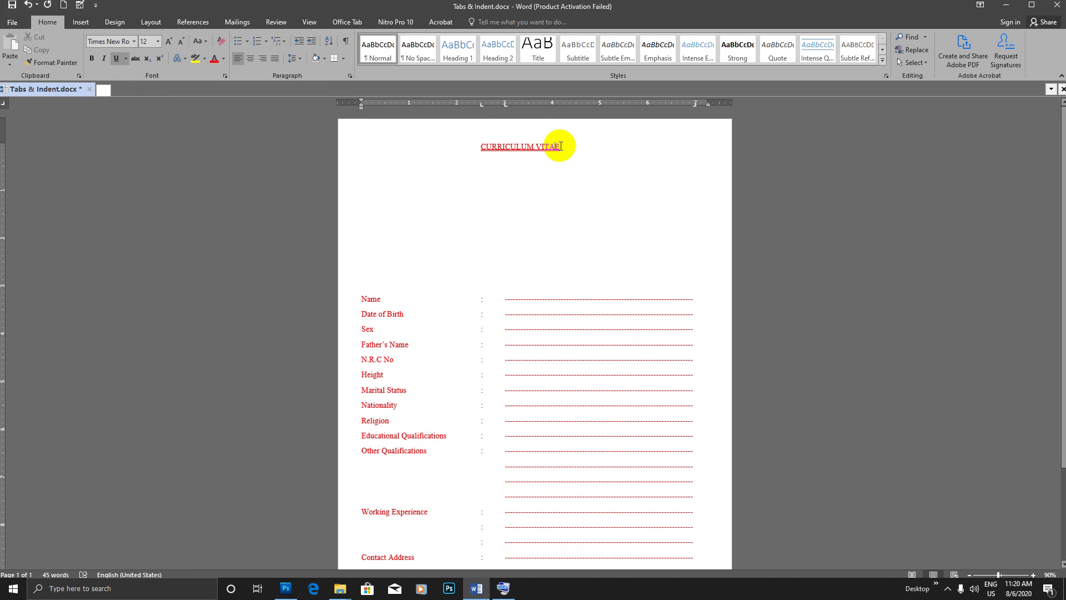
Enlarge the CURRICULUM VITAE title to font size 20 and centre it on the page.
{"action": "left_click_drag", "start_coordinate": [561, 146], "coordinate": [481, 147]}
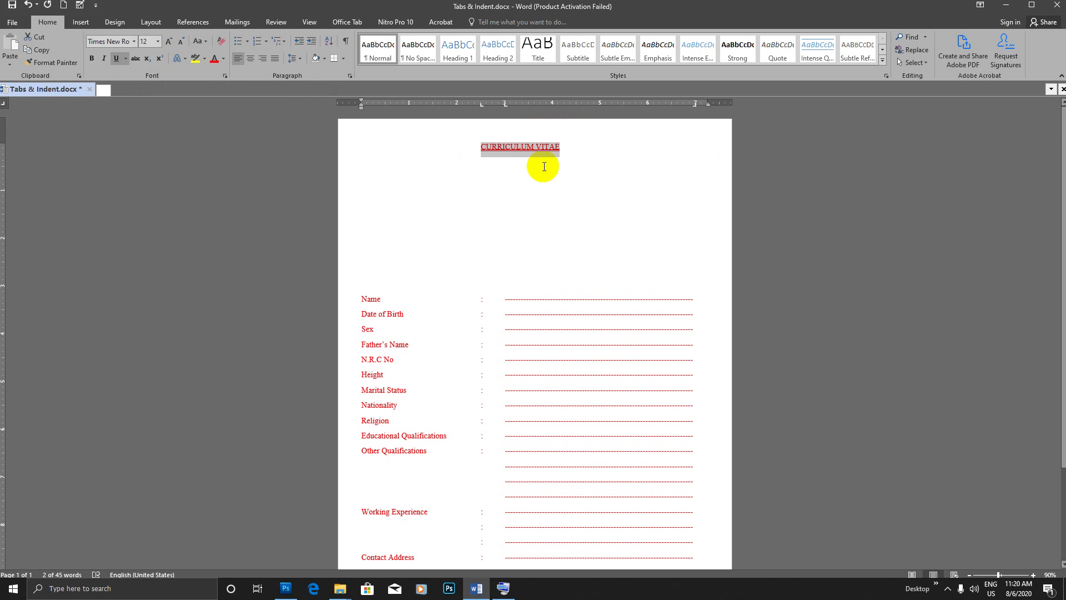
{"action": "key", "text": "ctrl+shift+period"}
{"action": "key", "text": "ctrl+shift+period"}
{"action": "key", "text": "ctrl+shift+period"}
{"action": "key", "text": "ctrl+shift+period"}
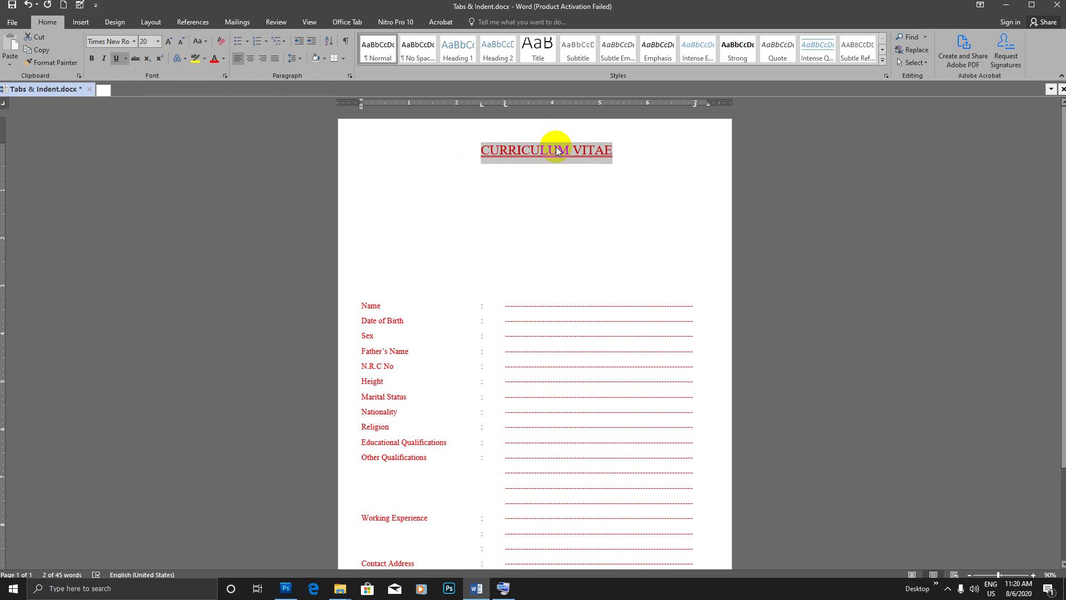
{"action": "key", "text": "ctrl+e"}
{"action": "scroll", "coordinate": [556, 174], "scroll_direction": "down", "scroll_amount": 4}
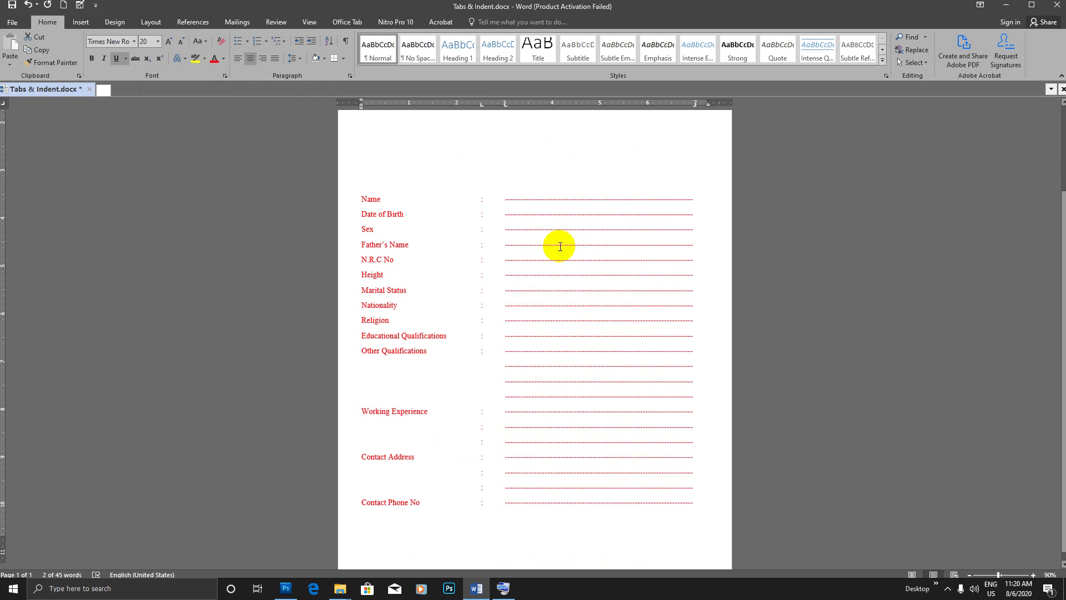
{"action": "scroll", "coordinate": [499, 365], "scroll_direction": "up", "scroll_amount": 4}
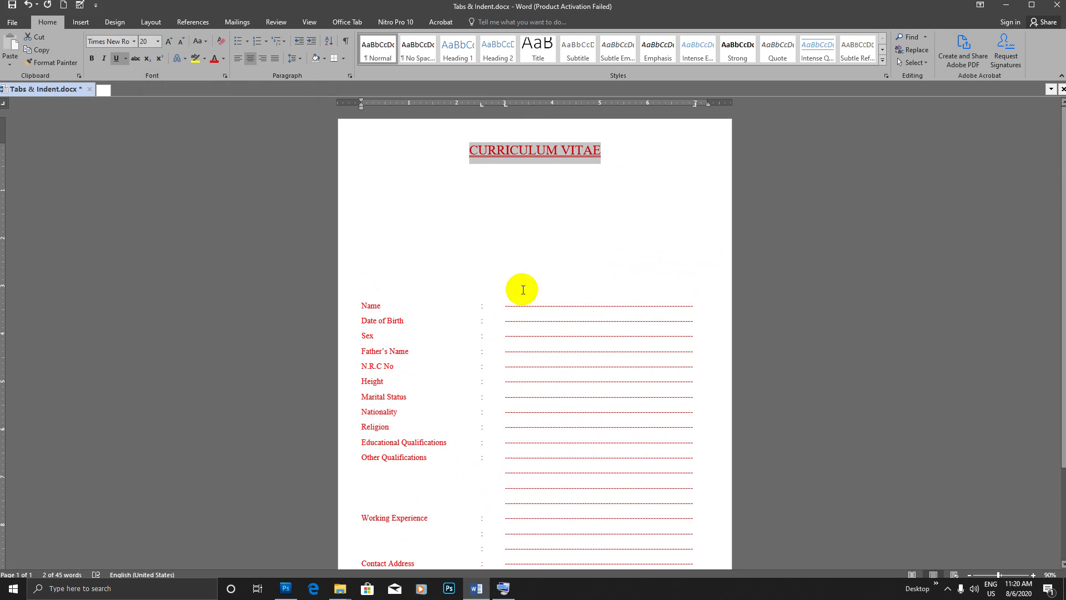
Delete four of the blank lines between the CURRICULUM VITAE title and the Name row.
{"action": "left_click", "coordinate": [357, 305]}
{"action": "key", "text": "BackSpace"}
{"action": "key", "text": "BackSpace"}
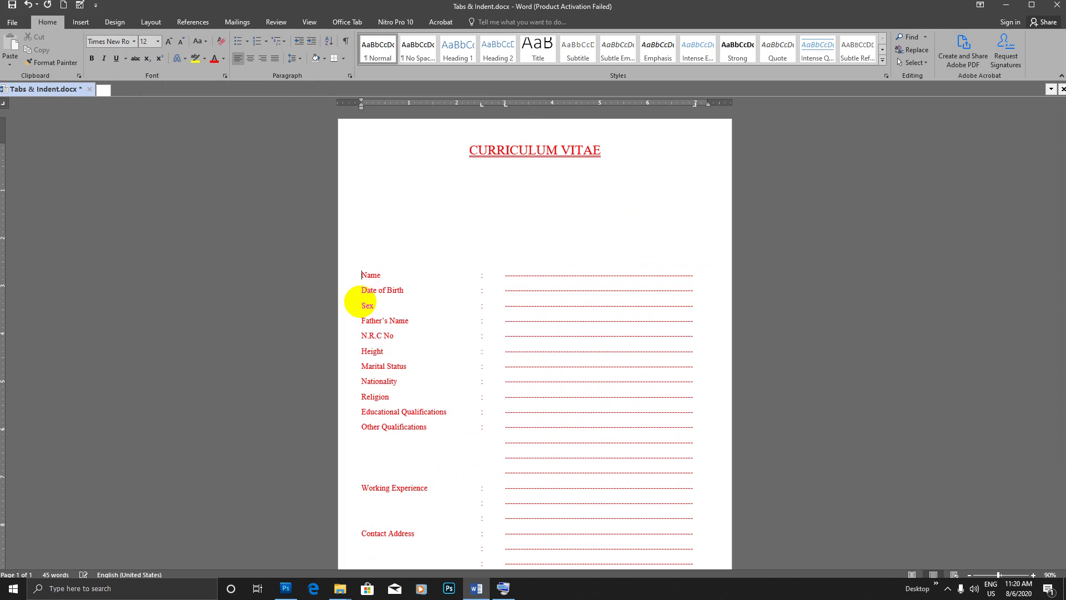
{"action": "key", "text": "BackSpace"}
{"action": "key", "text": "BackSpace"}
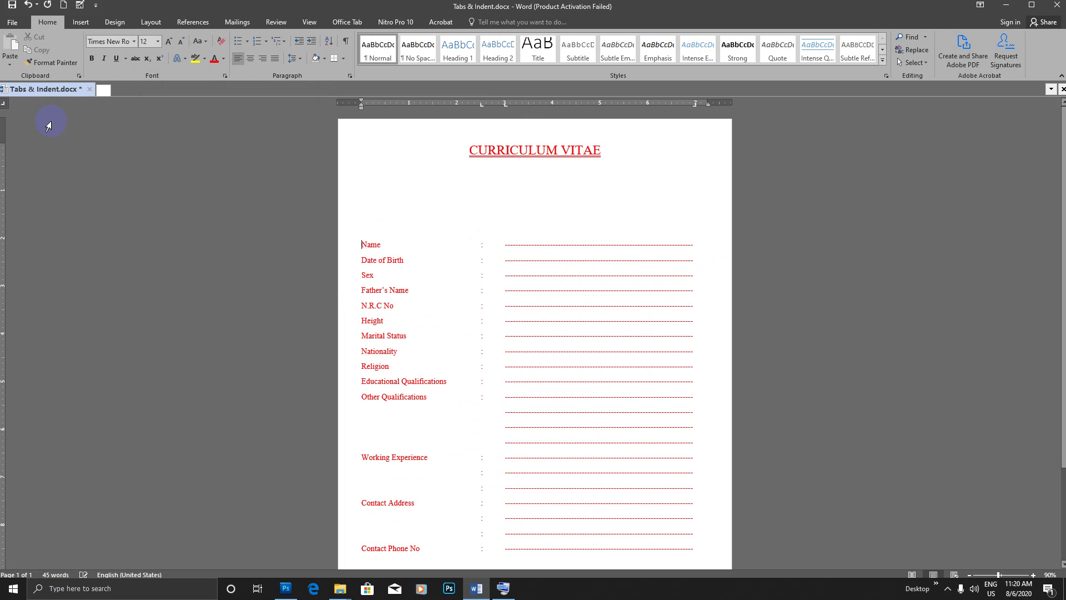
Draw a rounded rectangle about 1.28" high and 1.24" wide above the fill-in lines, near the page's right margin, as a photo box.
{"action": "left_click", "coordinate": [81, 24]}
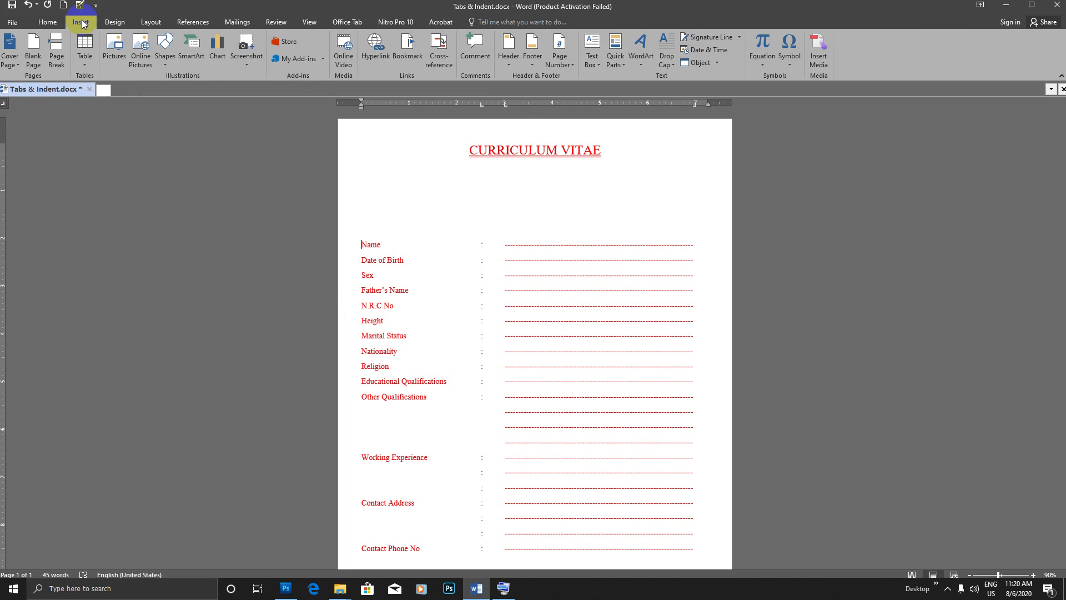
{"action": "left_click", "coordinate": [168, 70]}
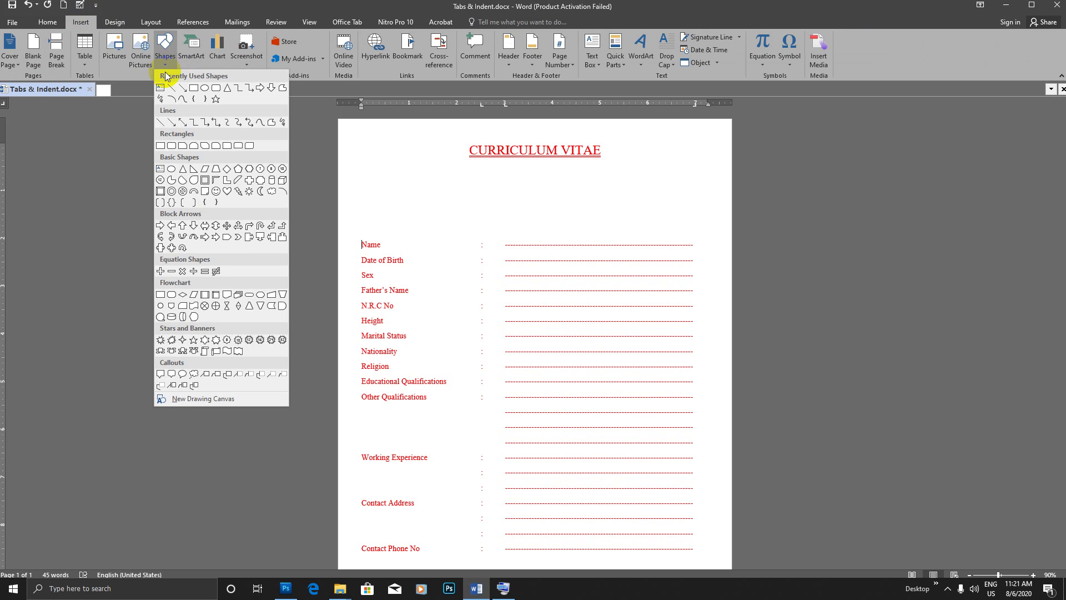
{"action": "left_click", "coordinate": [171, 145]}
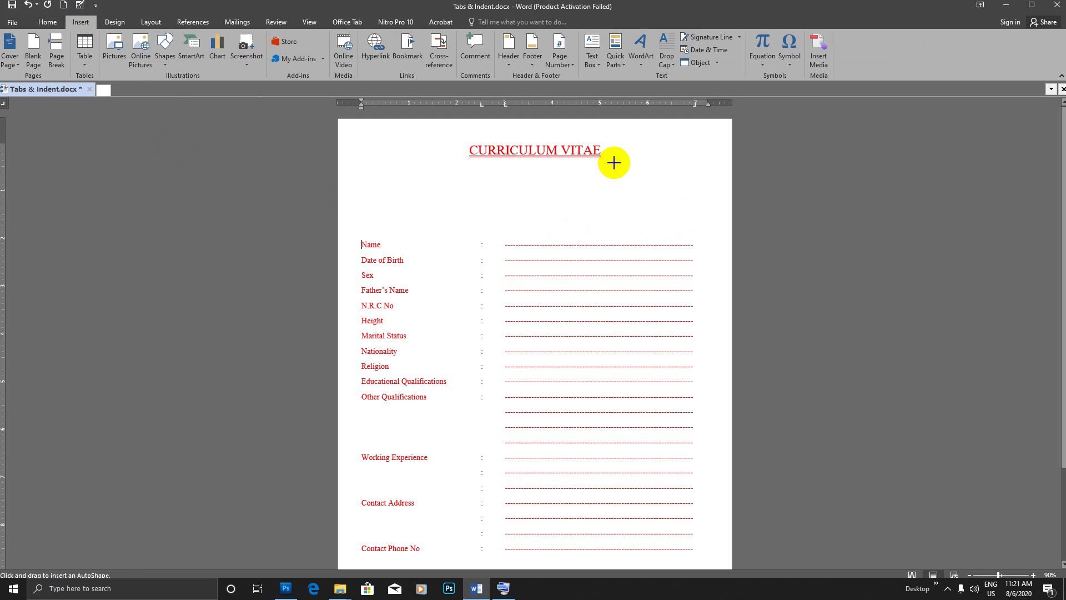
{"action": "left_click_drag", "start_coordinate": [614, 161], "coordinate": [675, 218]}
{"action": "left_click_drag", "start_coordinate": [616, 163], "coordinate": [689, 160]}
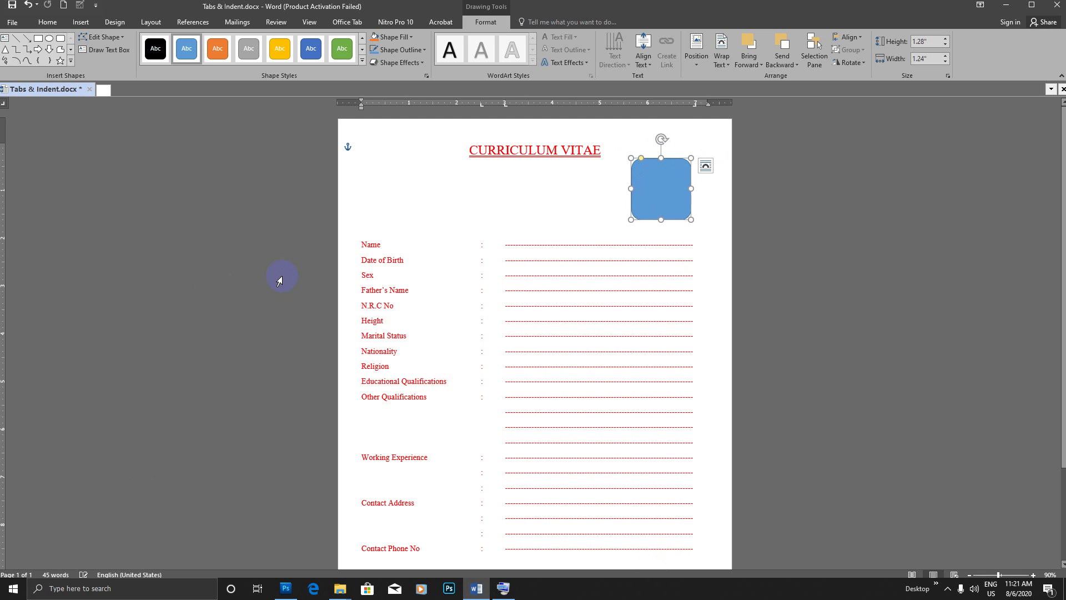
Remove the fill from the rounded photo box, keeping its outline.
{"action": "left_click", "coordinate": [425, 50]}
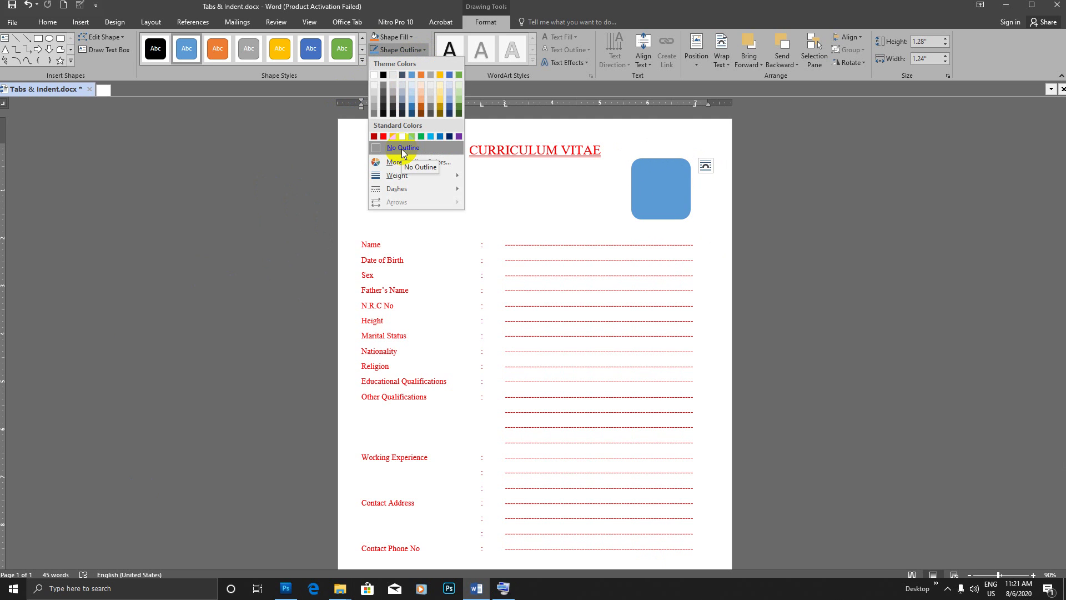
{"action": "left_click", "coordinate": [412, 37]}
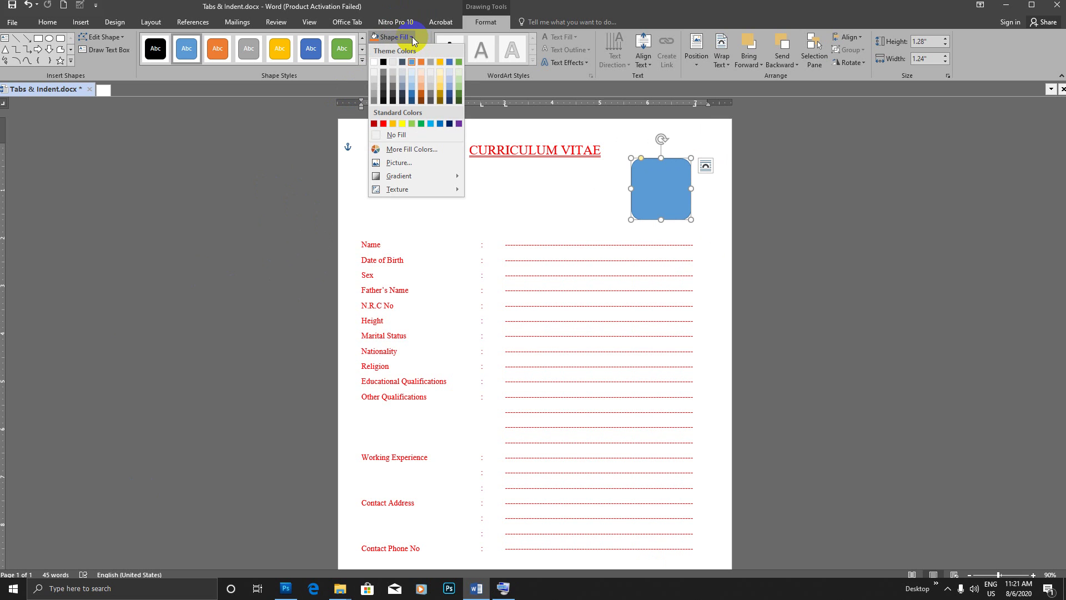
{"action": "left_click", "coordinate": [396, 135]}
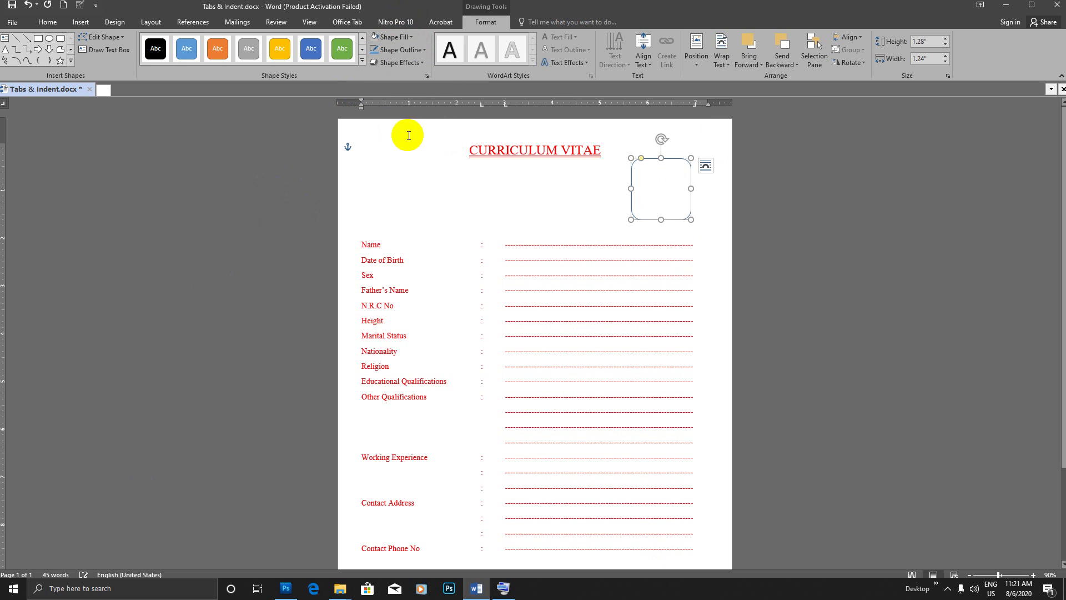
{"action": "left_click", "coordinate": [878, 186]}
Enlarge all form rows from Name to Contact Phone No to font size 14.
{"action": "scroll", "coordinate": [669, 173], "scroll_direction": "down", "scroll_amount": 1}
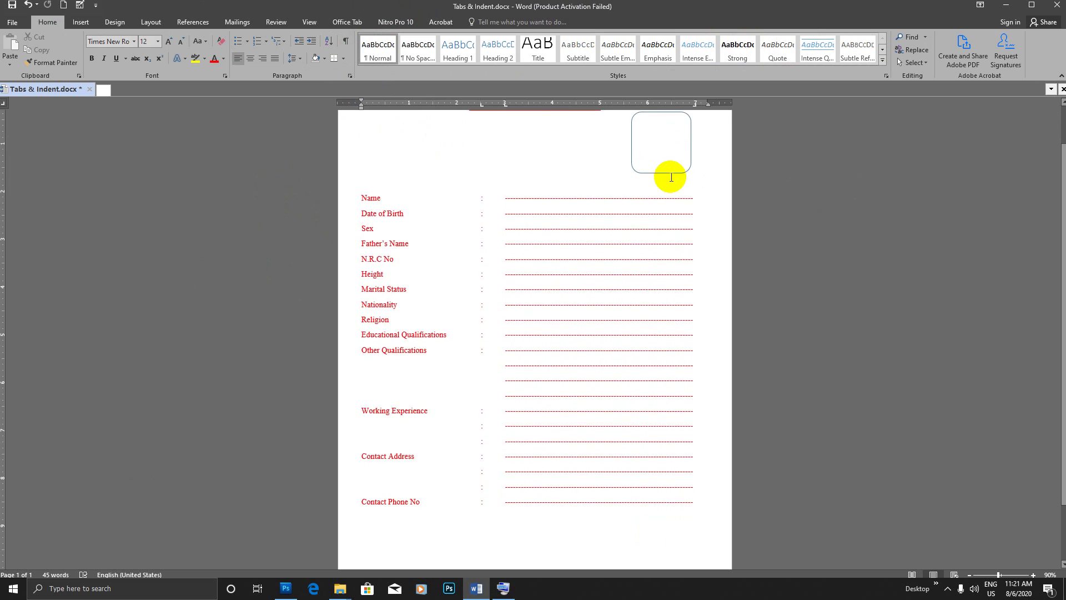
{"action": "scroll", "coordinate": [664, 192], "scroll_direction": "up", "scroll_amount": 1}
{"action": "scroll", "coordinate": [658, 204], "scroll_direction": "down", "scroll_amount": 2}
{"action": "scroll", "coordinate": [658, 203], "scroll_direction": "up", "scroll_amount": 2}
{"action": "left_click_drag", "start_coordinate": [371, 200], "coordinate": [669, 505]}
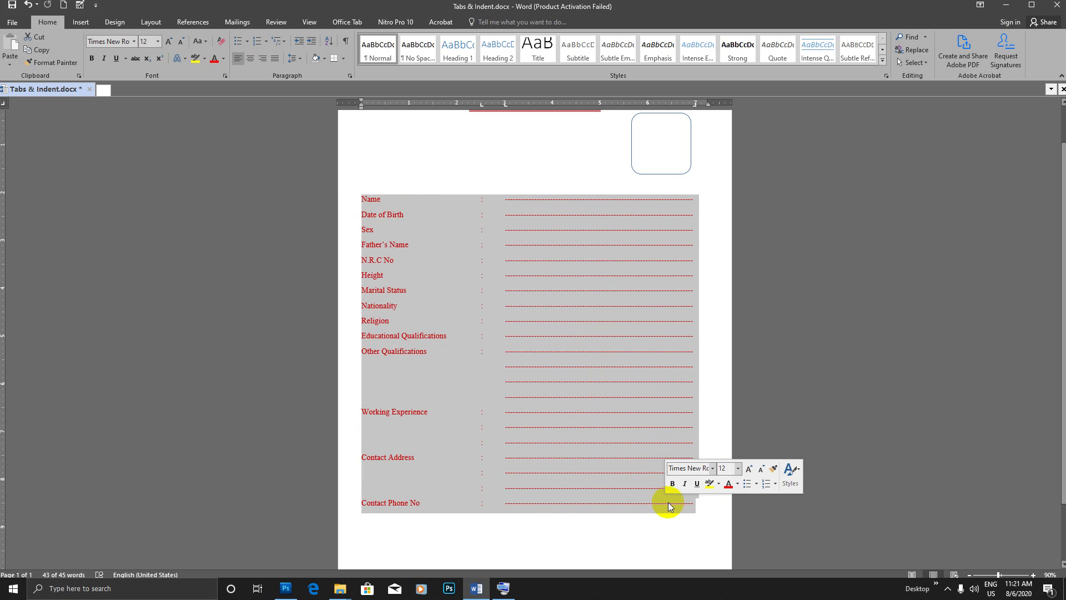
{"action": "left_click", "coordinate": [169, 42]}
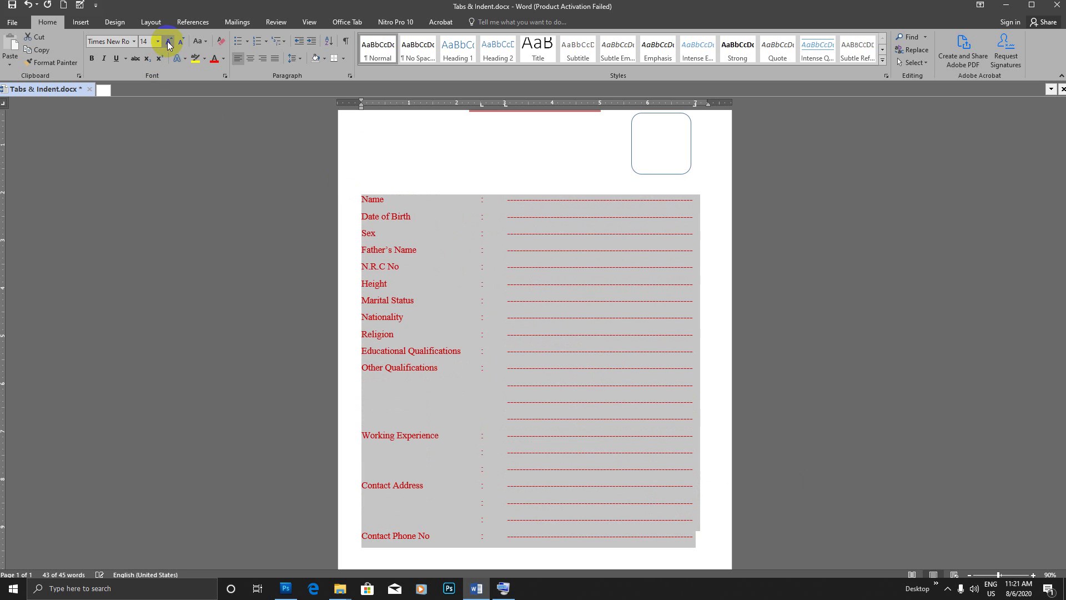
{"action": "left_click", "coordinate": [575, 325]}
{"action": "scroll", "coordinate": [577, 324], "scroll_direction": "down", "scroll_amount": 2}
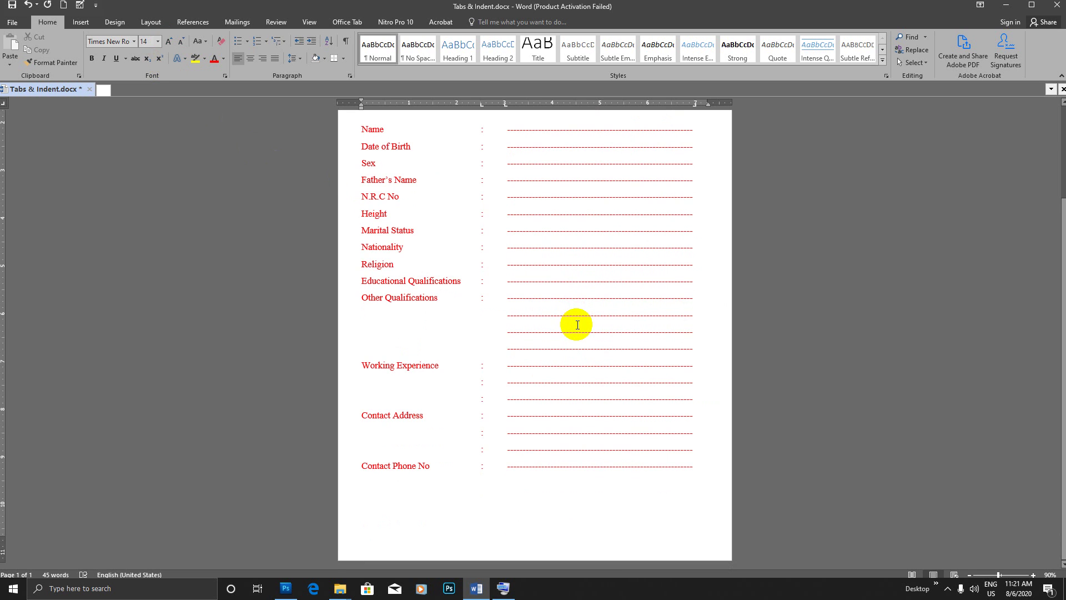
{"action": "scroll", "coordinate": [578, 325], "scroll_direction": "up", "scroll_amount": 3}
{"action": "scroll", "coordinate": [578, 325], "scroll_direction": "down", "scroll_amount": 1}
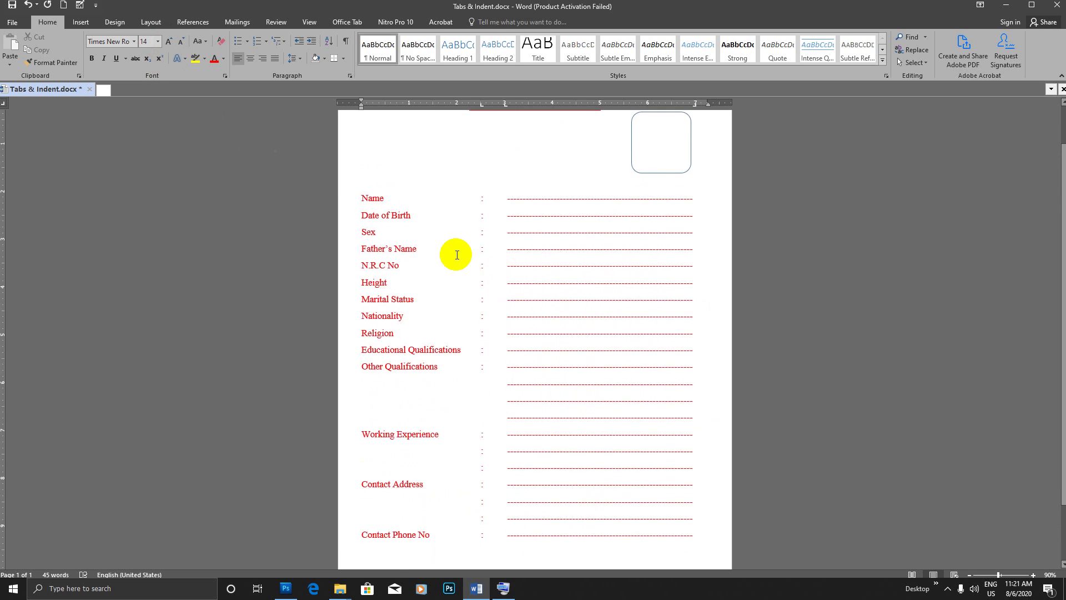
Add an "Expected Salary" row with aligned colon and dashed fill-in line below Educational Qualifications.
{"action": "scroll", "coordinate": [457, 255], "scroll_direction": "down", "scroll_amount": 2}
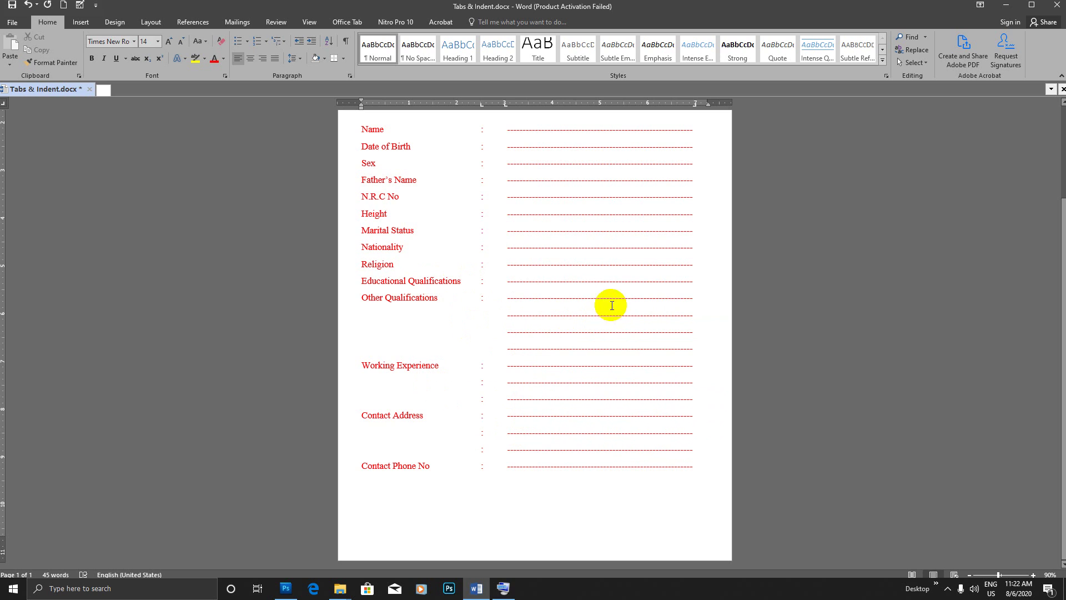
{"action": "left_click", "coordinate": [696, 281]}
{"action": "key", "text": "Return"}
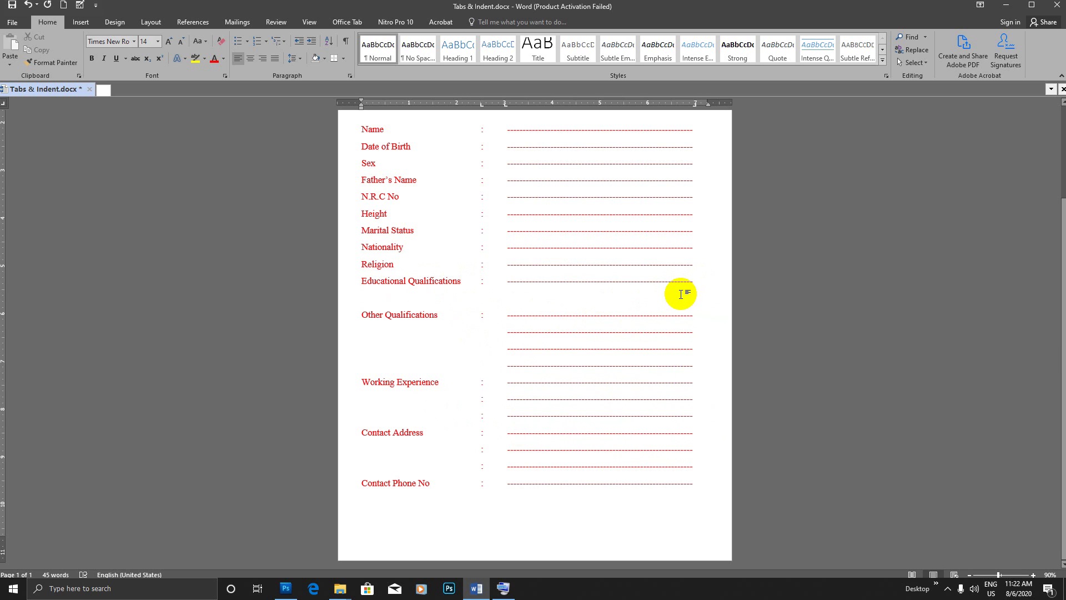
{"action": "type", "text": "ected Salary"}
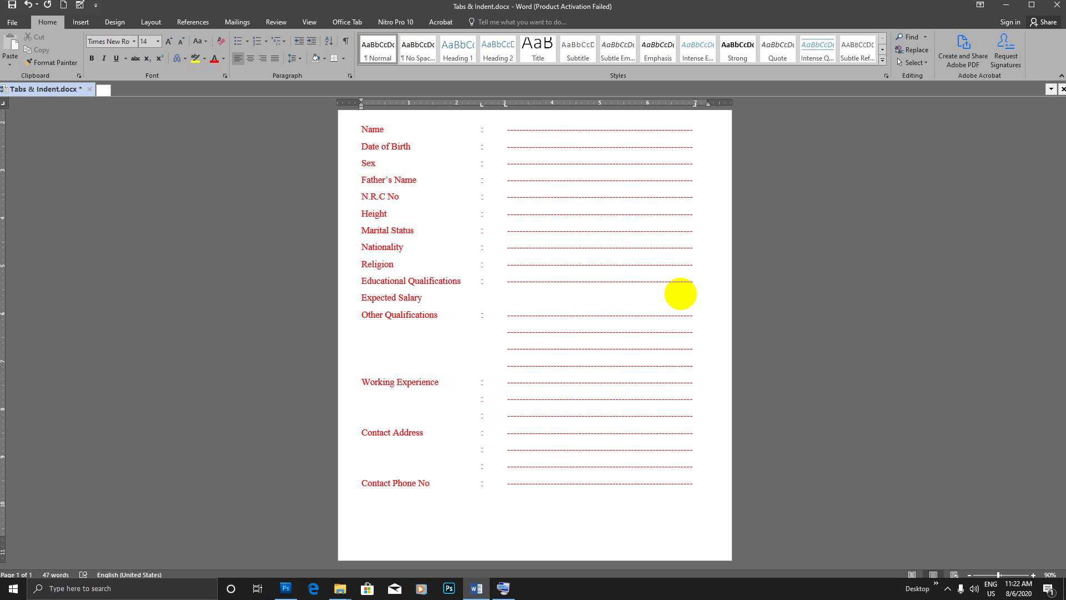
{"action": "key", "text": "Tab"}
{"action": "key", "text": "Tab"}
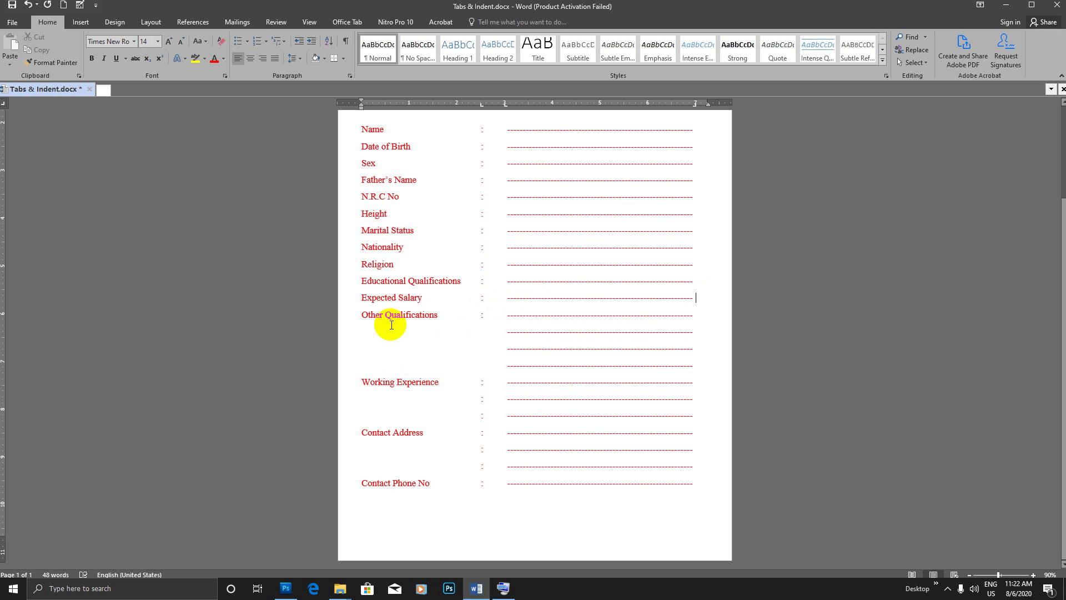
Add a "Weight" row with aligned colon and dashed fill-in line below Height, and save the document.
{"action": "scroll", "coordinate": [443, 304], "scroll_direction": "up", "scroll_amount": 3}
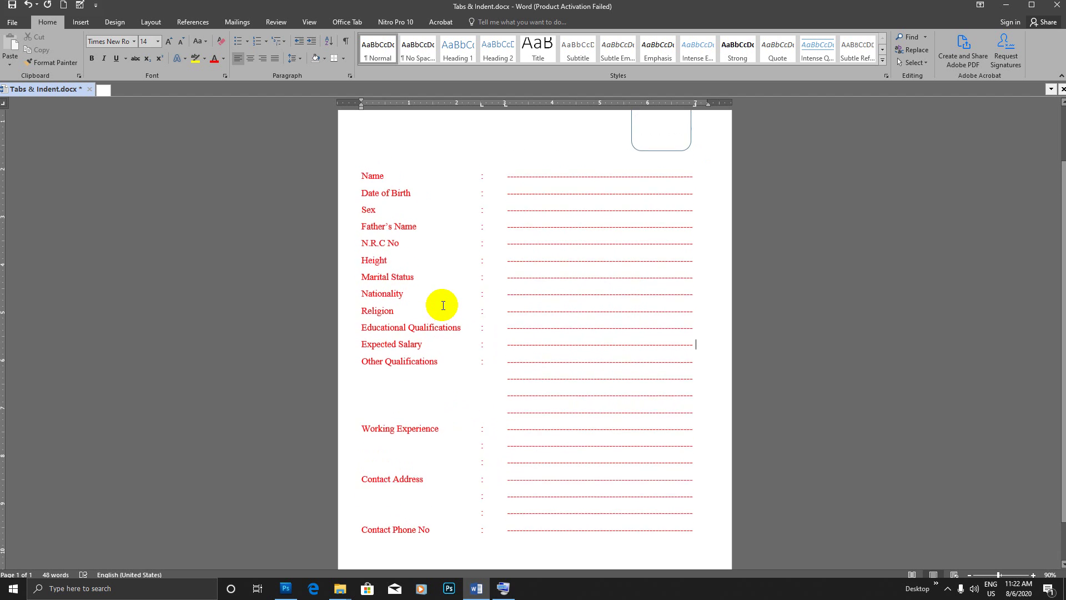
{"action": "scroll", "coordinate": [448, 303], "scroll_direction": "down", "scroll_amount": 2}
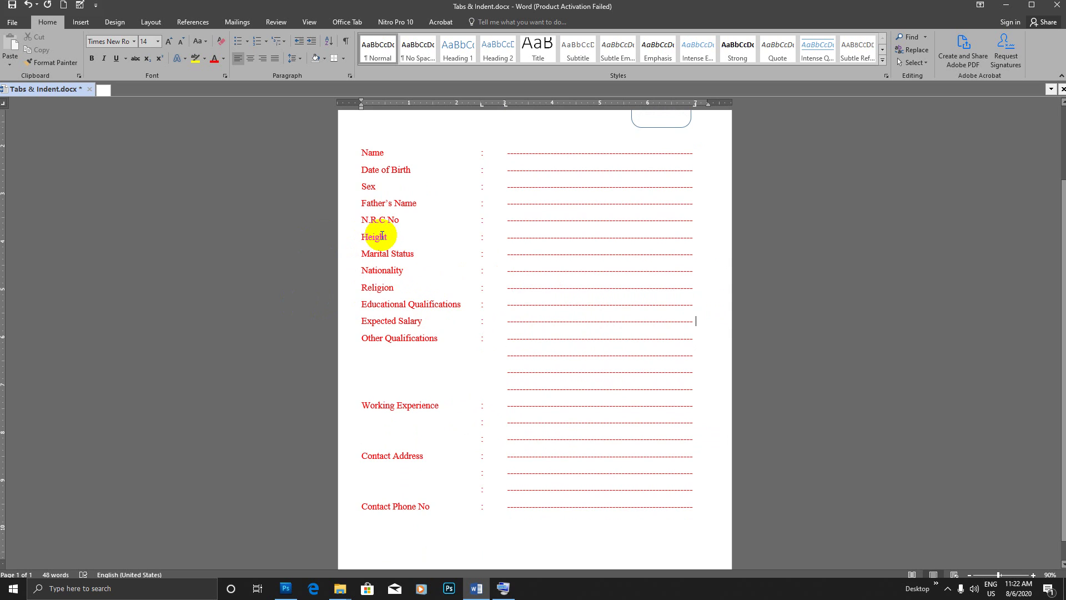
{"action": "left_click", "coordinate": [718, 237]}
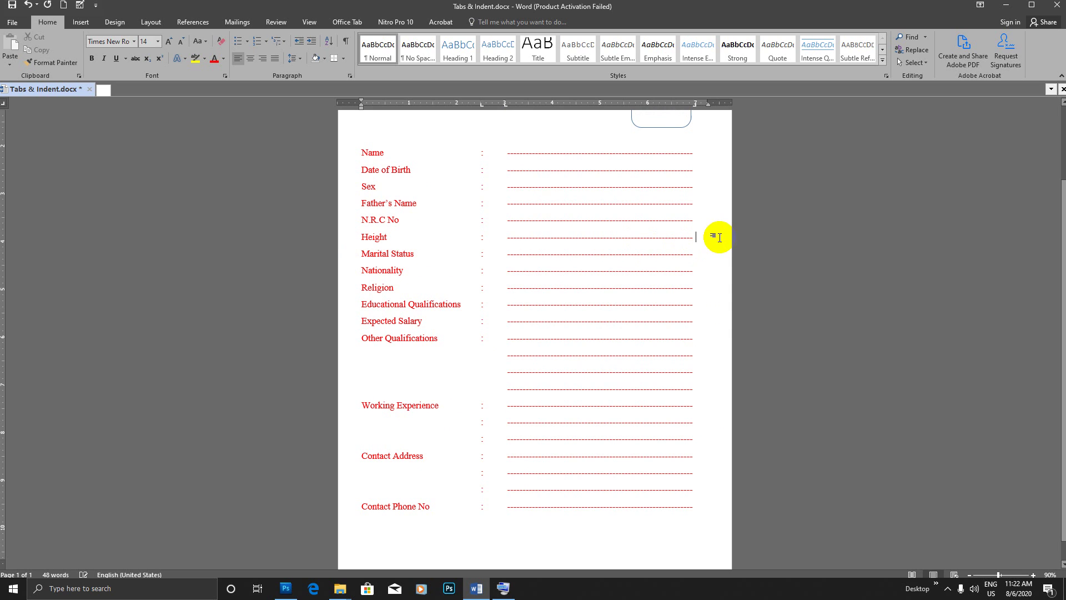
{"action": "key", "text": "Return"}
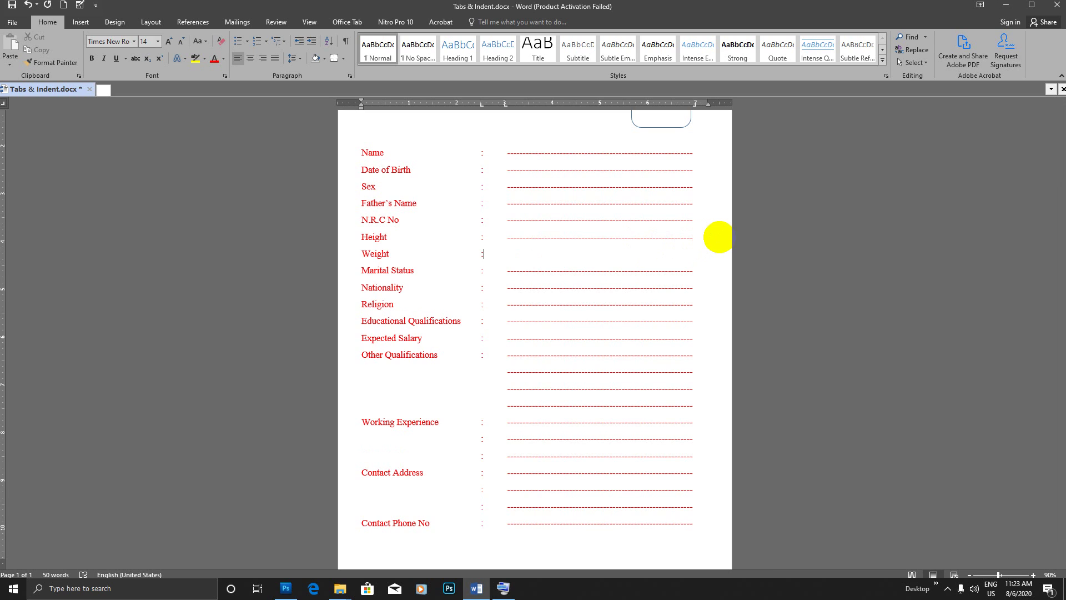
{"action": "key", "text": "Tab"}
{"action": "key", "text": "ctrl+s"}
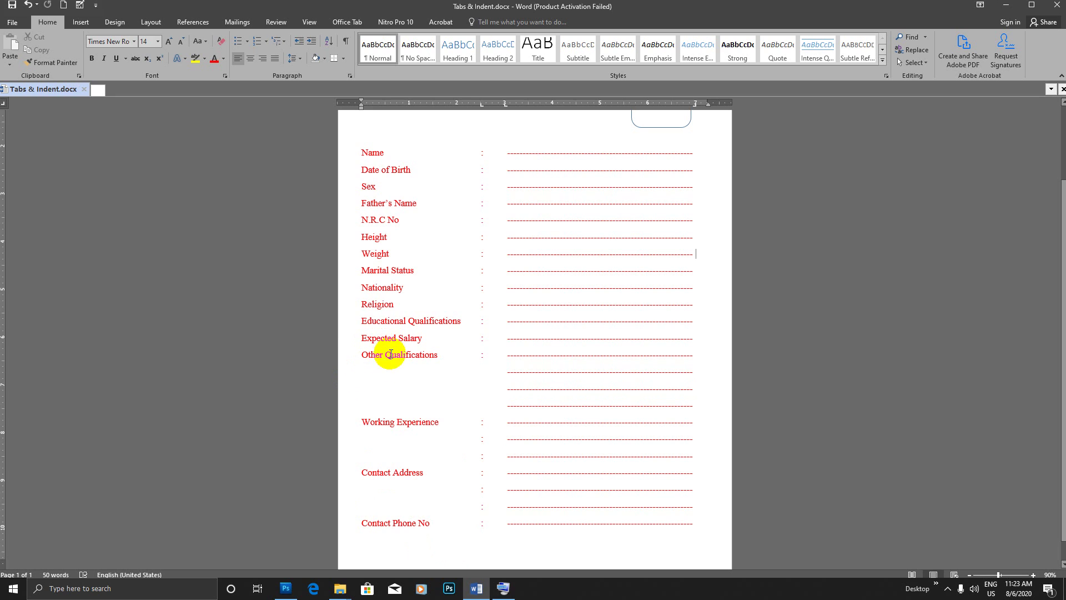
Change the "Working Experience" label to "Working Experiences".
{"action": "left_click", "coordinate": [439, 421]}
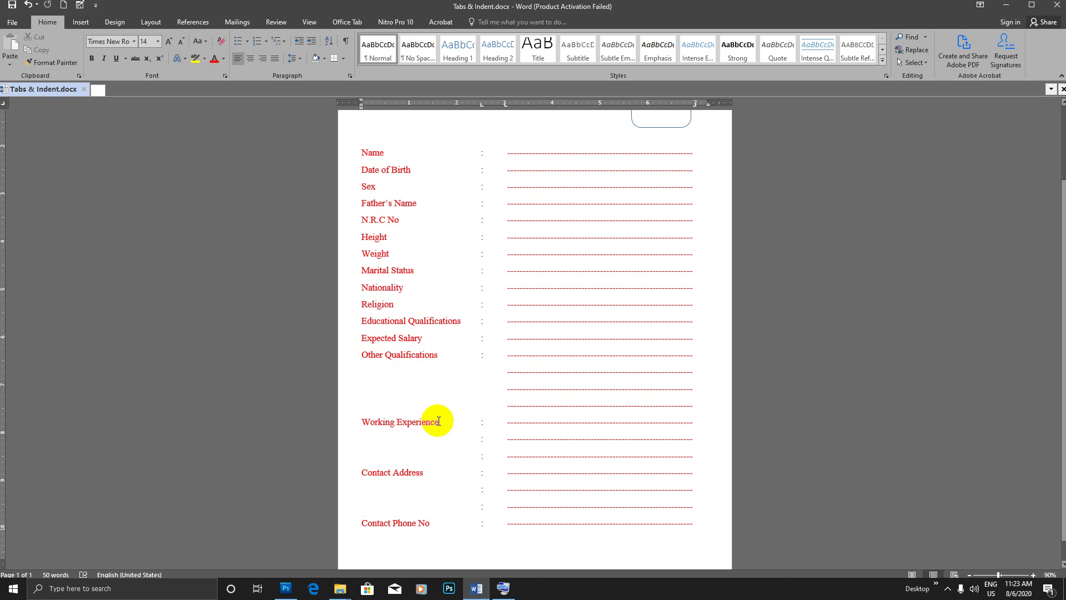
{"action": "type", "text": "s"}
{"action": "scroll", "coordinate": [419, 395], "scroll_direction": "down", "scroll_amount": 1}
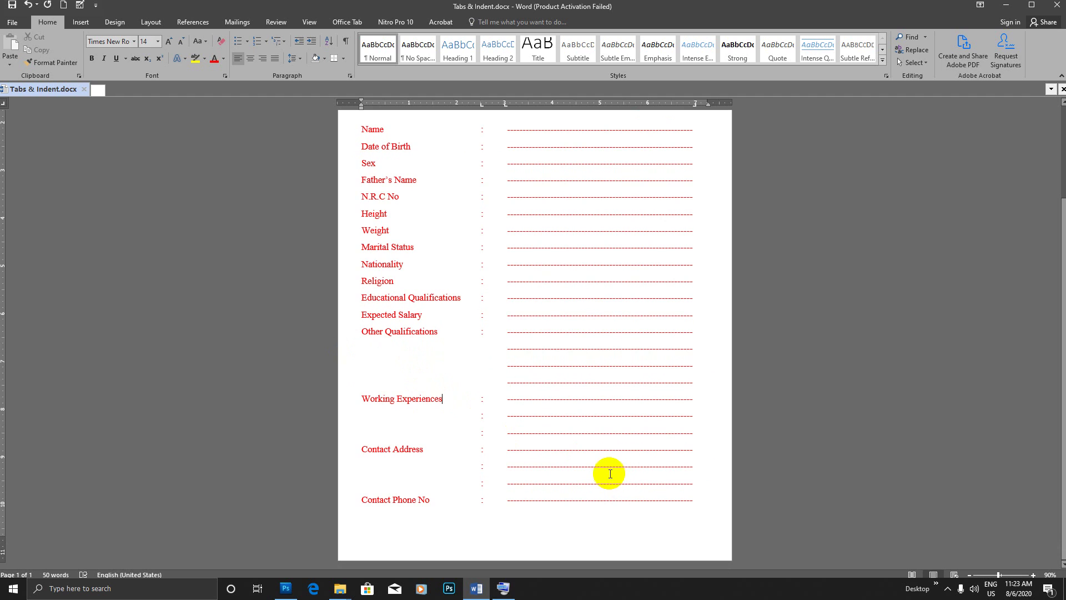
Add a "Position" row with aligned colon and dashed fill-in line below the Working Experiences lines, and save the document.
{"action": "scroll", "coordinate": [569, 431], "scroll_direction": "up", "scroll_amount": 2}
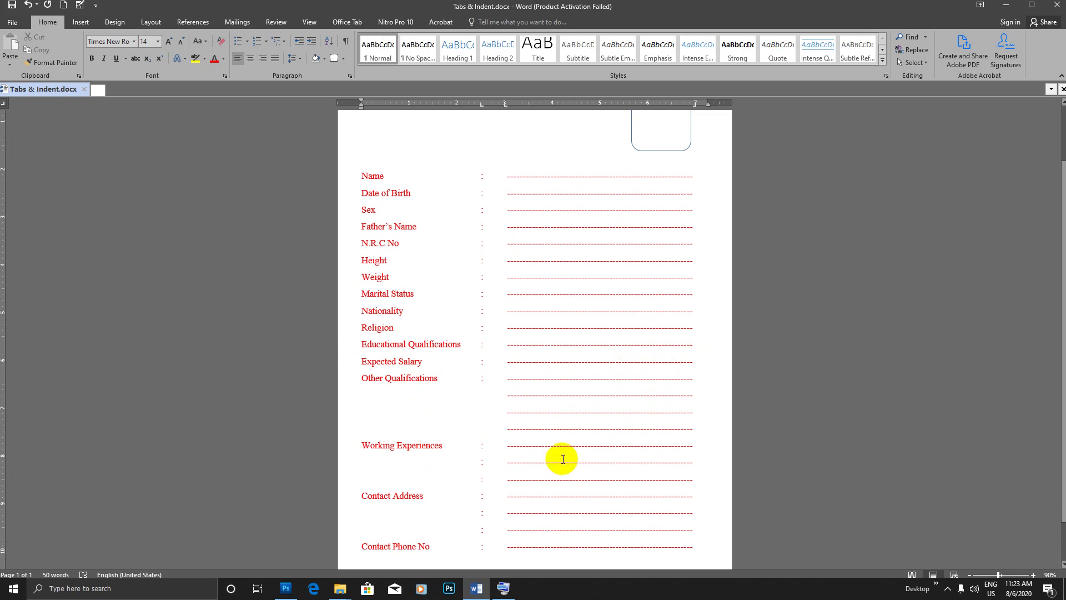
{"action": "left_click", "coordinate": [693, 479]}
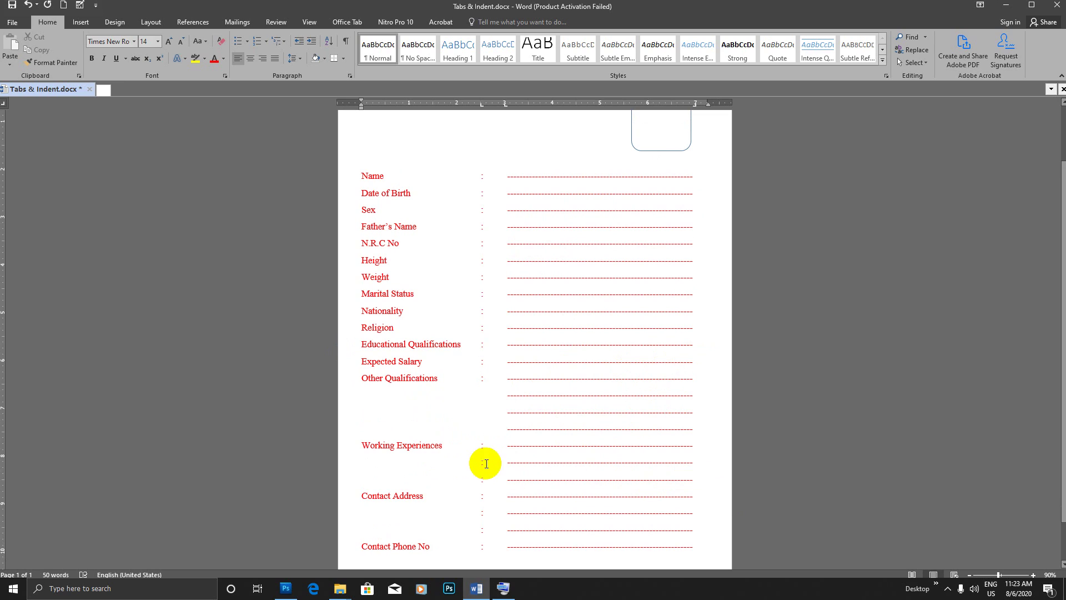
{"action": "key", "text": "Return"}
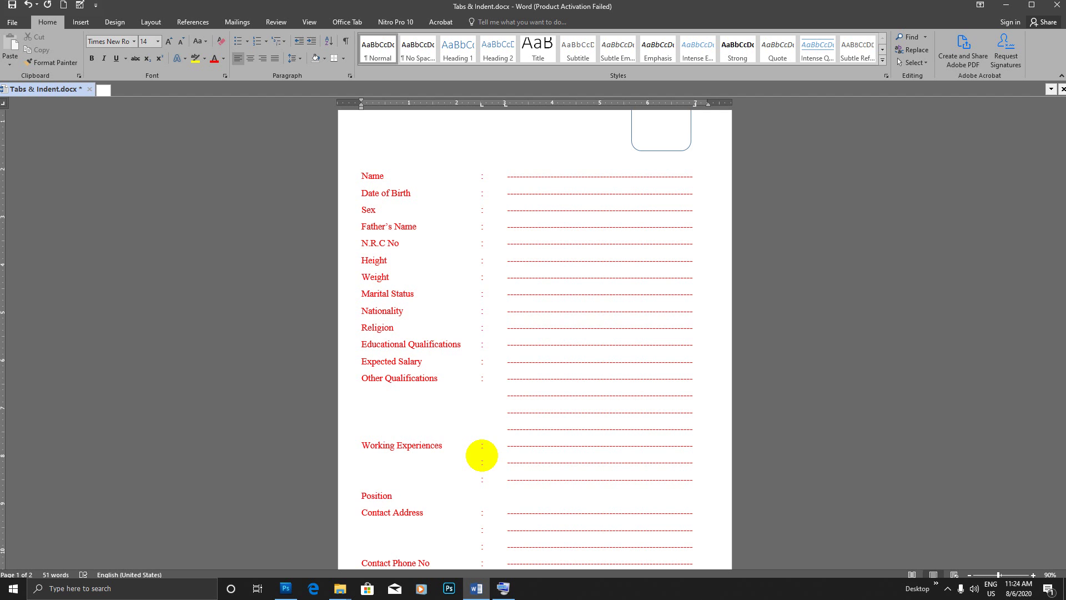
{"action": "scroll", "coordinate": [476, 448], "scroll_direction": "down", "scroll_amount": 1}
{"action": "key", "text": "Tab"}
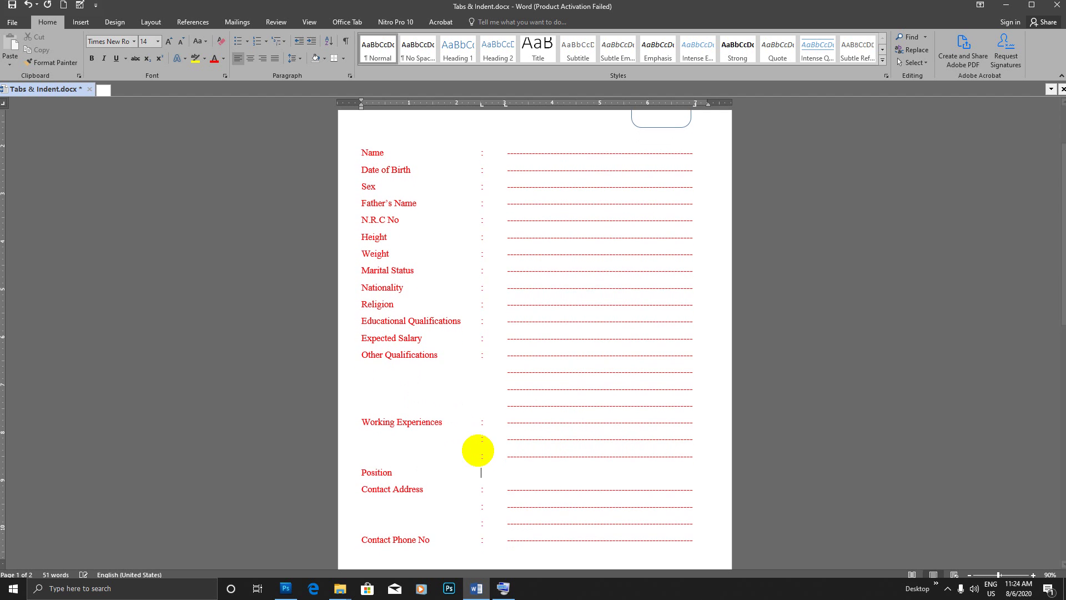
{"action": "key", "text": "Tab"}
{"action": "key", "text": "ctrl+s"}
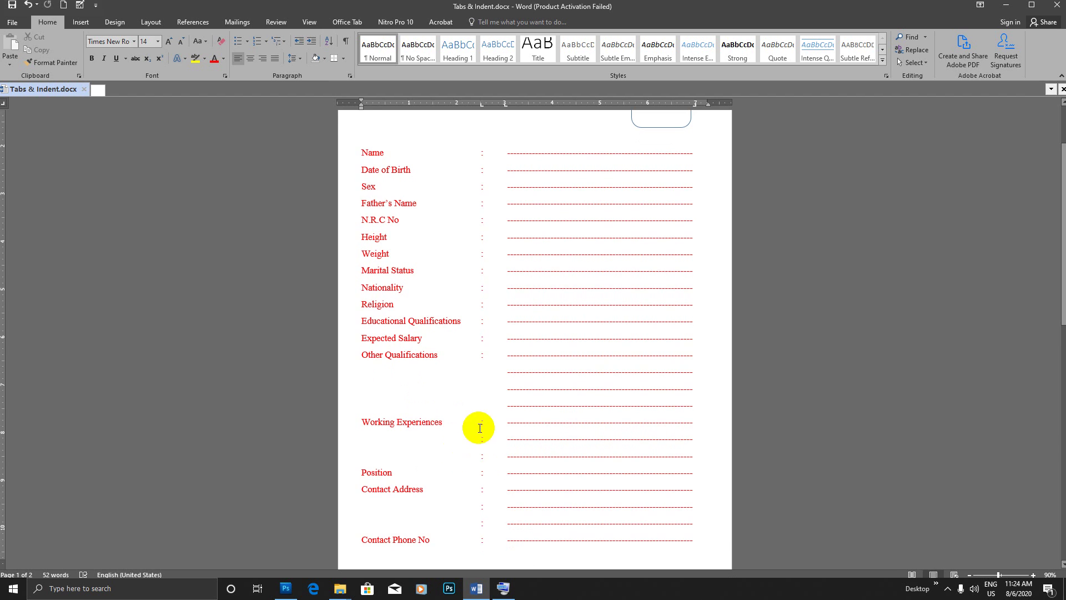
Left-align the CURRICULUM VITAE title and restore its centred alignment.
{"action": "scroll", "coordinate": [480, 451], "scroll_direction": "down", "scroll_amount": 3}
{"action": "scroll", "coordinate": [490, 413], "scroll_direction": "down", "scroll_amount": 11}
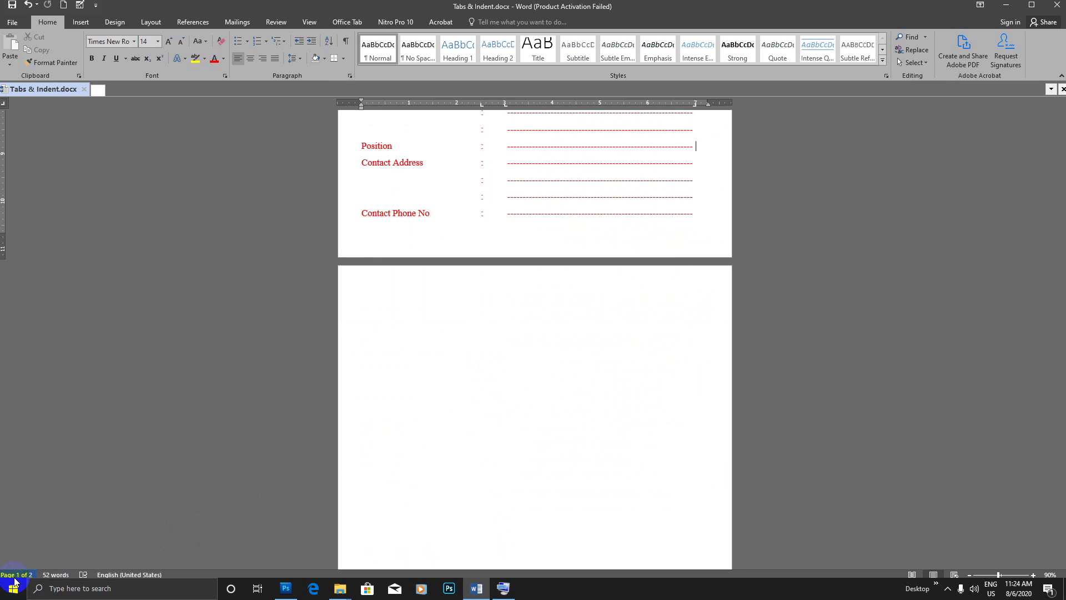
{"action": "scroll", "coordinate": [471, 323], "scroll_direction": "up", "scroll_amount": 5}
{"action": "scroll", "coordinate": [470, 323], "scroll_direction": "up", "scroll_amount": 13}
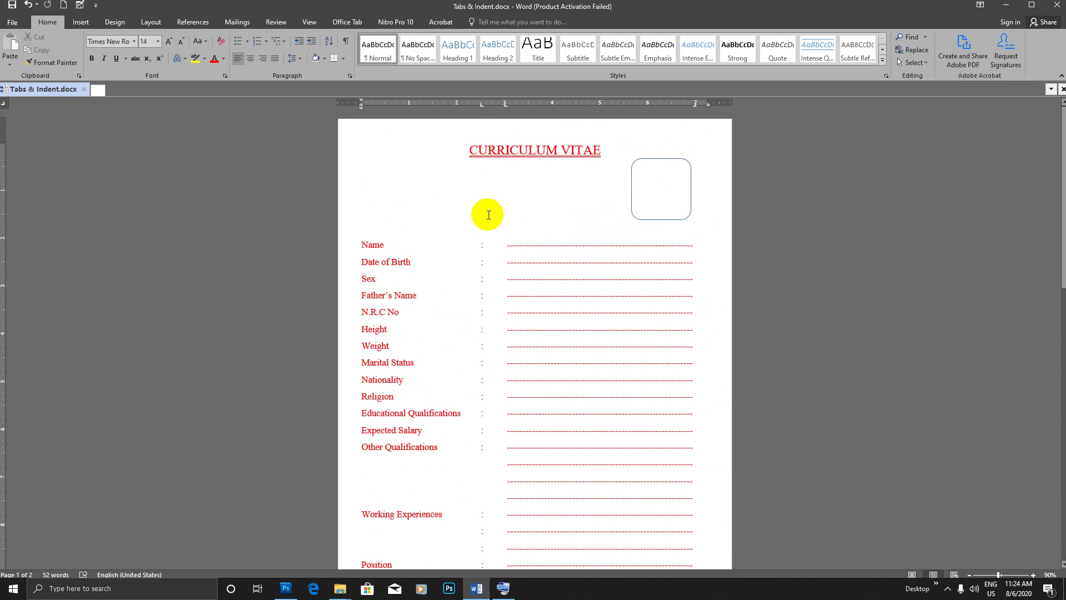
{"action": "left_click", "coordinate": [471, 148]}
{"action": "key", "text": "ctrl+l"}
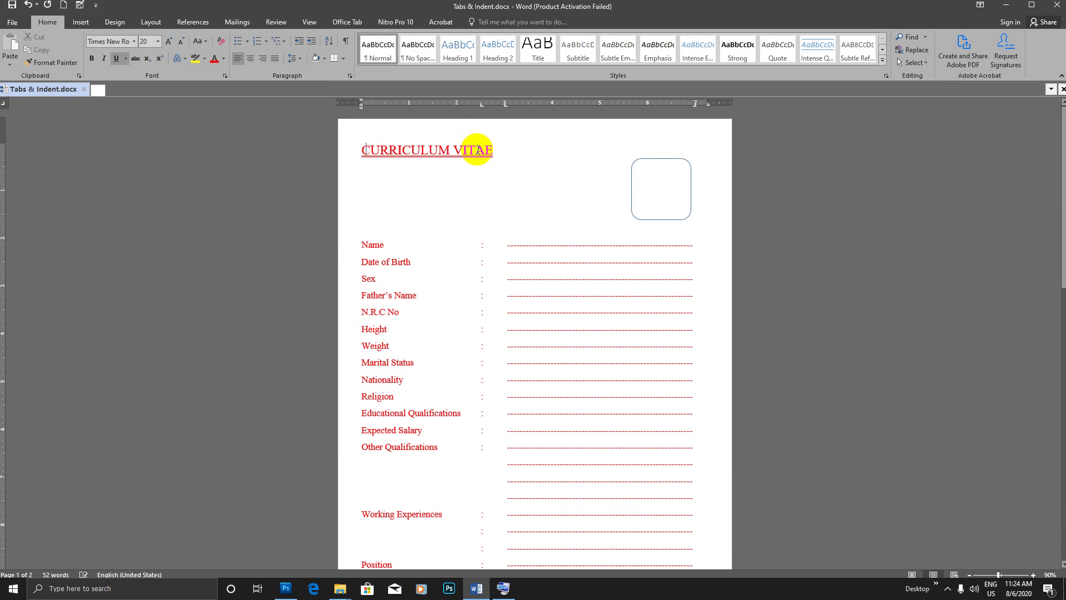
{"action": "key", "text": "ctrl+e"}
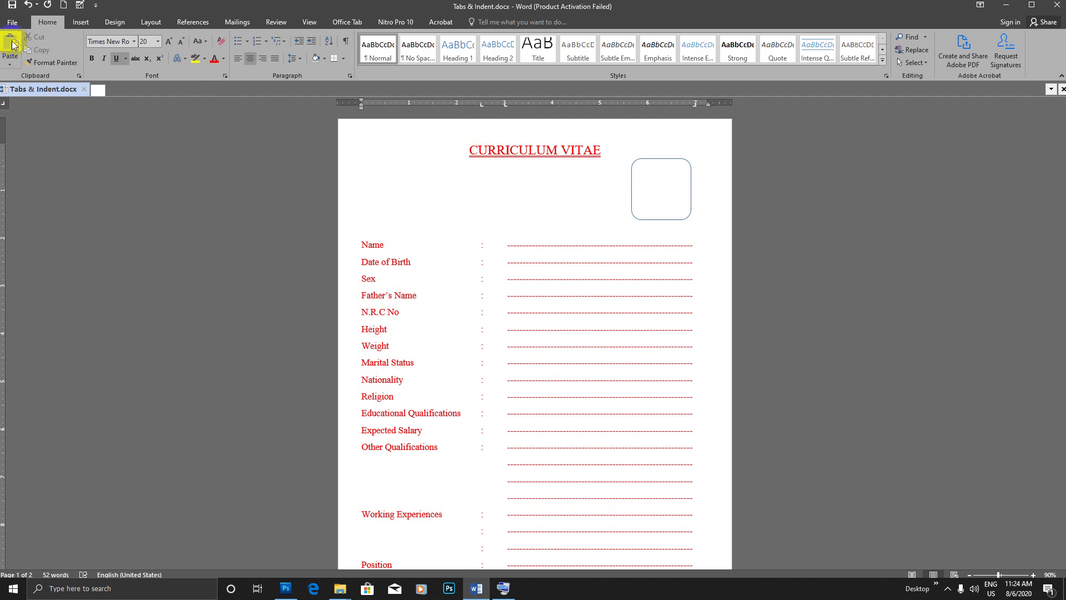
Move the rounded photo box slightly upward so its top edge sits level with the CURRICULUM VITAE title.
{"action": "left_click", "coordinate": [632, 167]}
{"action": "left_click_drag", "start_coordinate": [633, 168], "coordinate": [632, 155]}
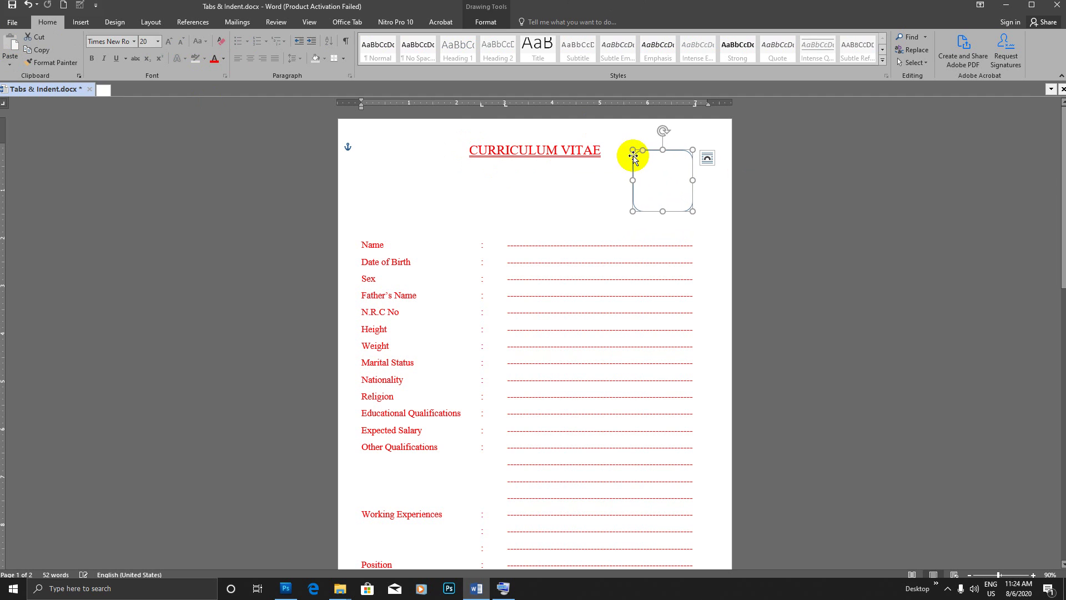
Add an indented "Signature" label on a new line below Contact Phone No, with a line of dashes on the row after it.
{"action": "left_click", "coordinate": [363, 244]}
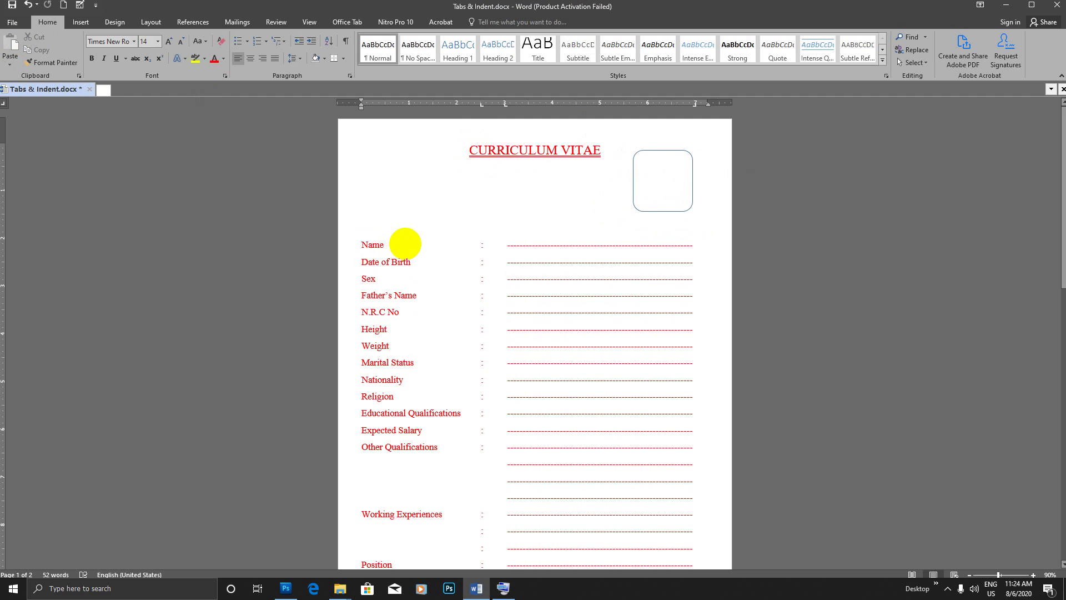
{"action": "scroll", "coordinate": [405, 246], "scroll_direction": "down", "scroll_amount": 1}
{"action": "scroll", "coordinate": [525, 472], "scroll_direction": "down", "scroll_amount": 3}
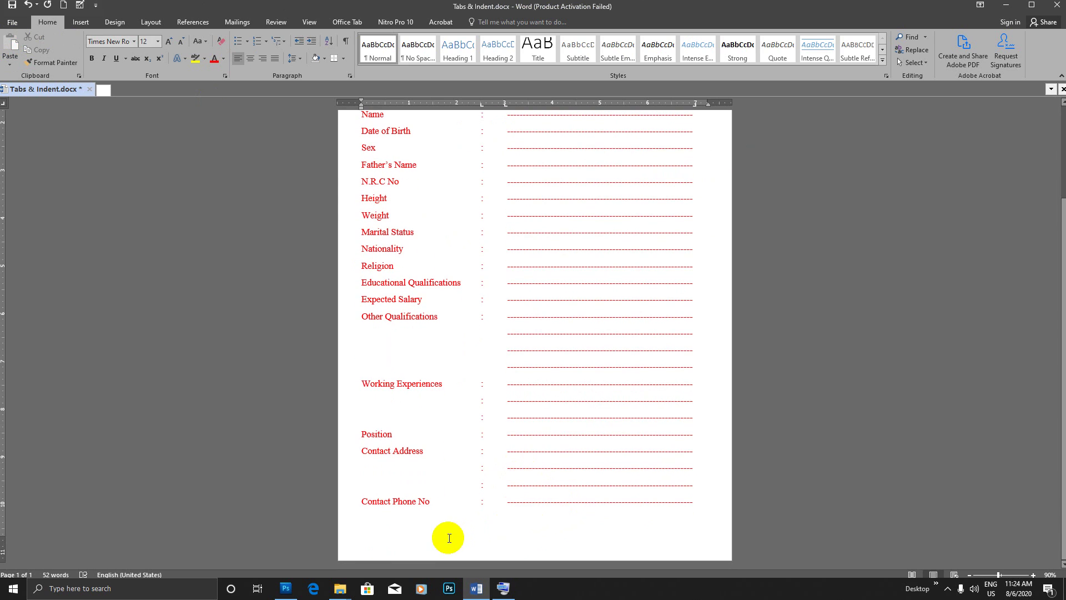
{"action": "left_click", "coordinate": [703, 501]}
{"action": "key", "text": "Return"}
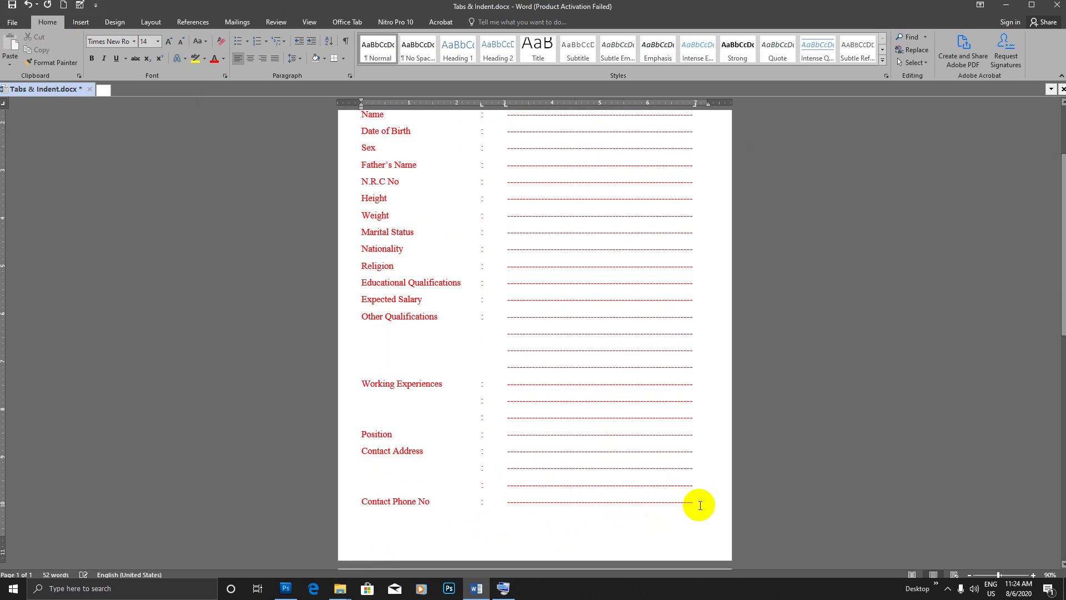
{"action": "scroll", "coordinate": [643, 509], "scroll_direction": "down", "scroll_amount": 2}
{"action": "key", "text": "Tab"}
{"action": "key", "text": "Tab"}
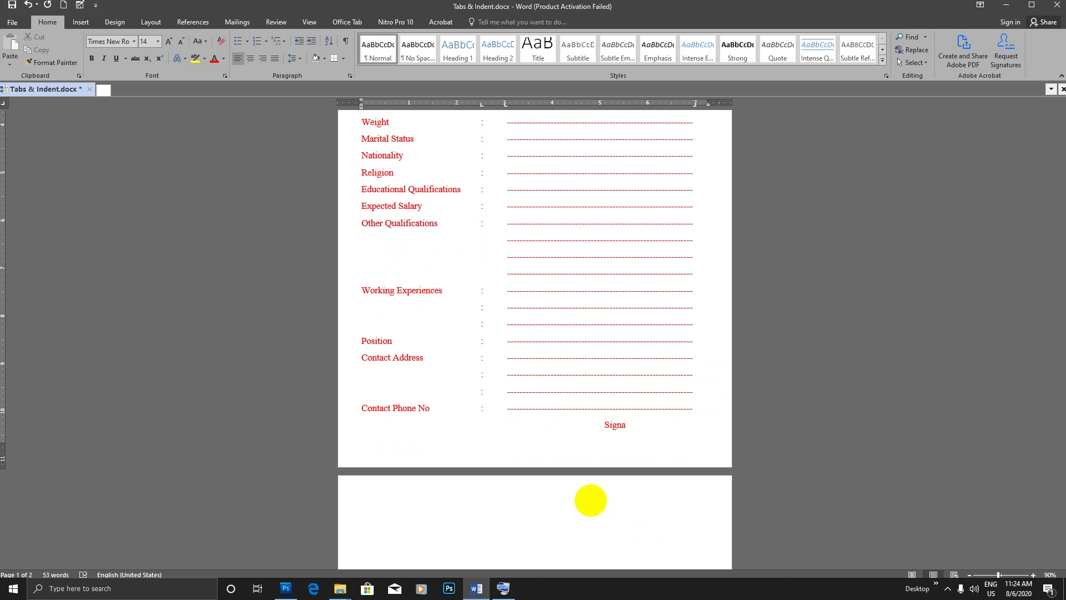
{"action": "left_click", "coordinate": [590, 501]}
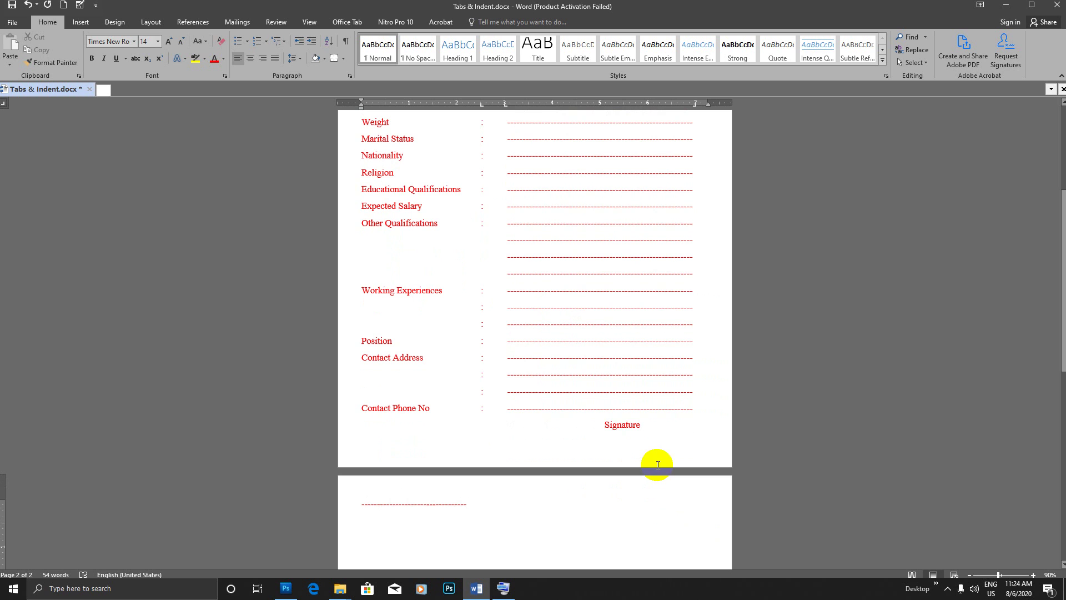
Set the font size of everything from the Name row to the signature dashes to 13.
{"action": "scroll", "coordinate": [607, 338], "scroll_direction": "up", "scroll_amount": 5}
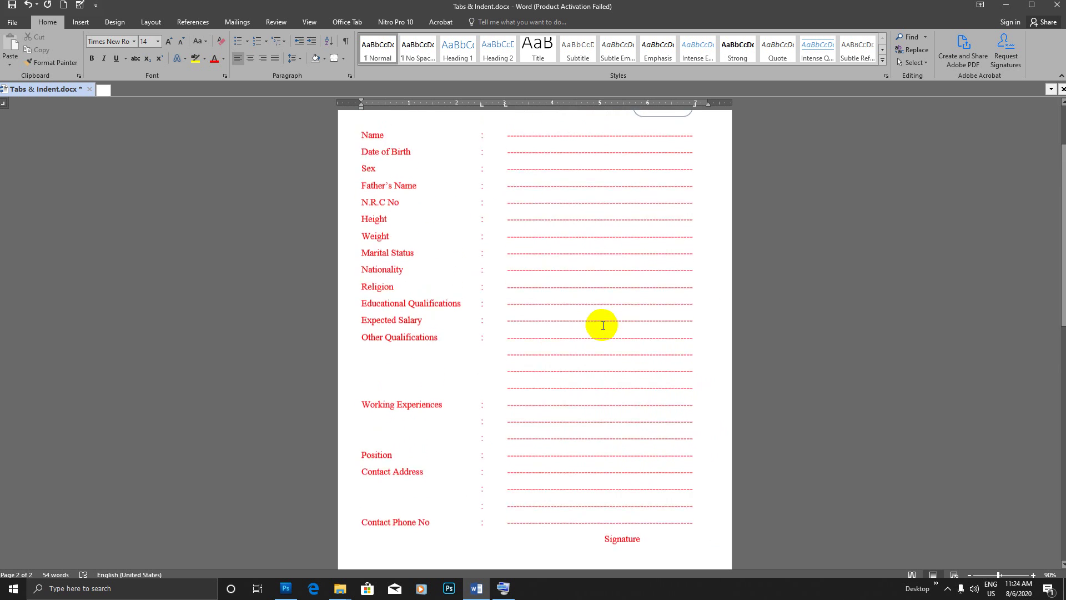
{"action": "left_click", "coordinate": [572, 179]}
{"action": "mouse_move", "coordinate": [360, 228]}
{"action": "left_mouse_down"}
{"action": "mouse_move", "coordinate": [400, 231]}
{"action": "mouse_move", "coordinate": [455, 261]}
{"action": "mouse_move", "coordinate": [611, 376]}
{"action": "mouse_move", "coordinate": [662, 452]}
{"action": "mouse_move", "coordinate": [706, 593]}
{"action": "mouse_move", "coordinate": [688, 357]}
{"action": "mouse_move", "coordinate": [705, 321]}
{"action": "left_mouse_up"}
{"action": "left_click", "coordinate": [147, 41]}
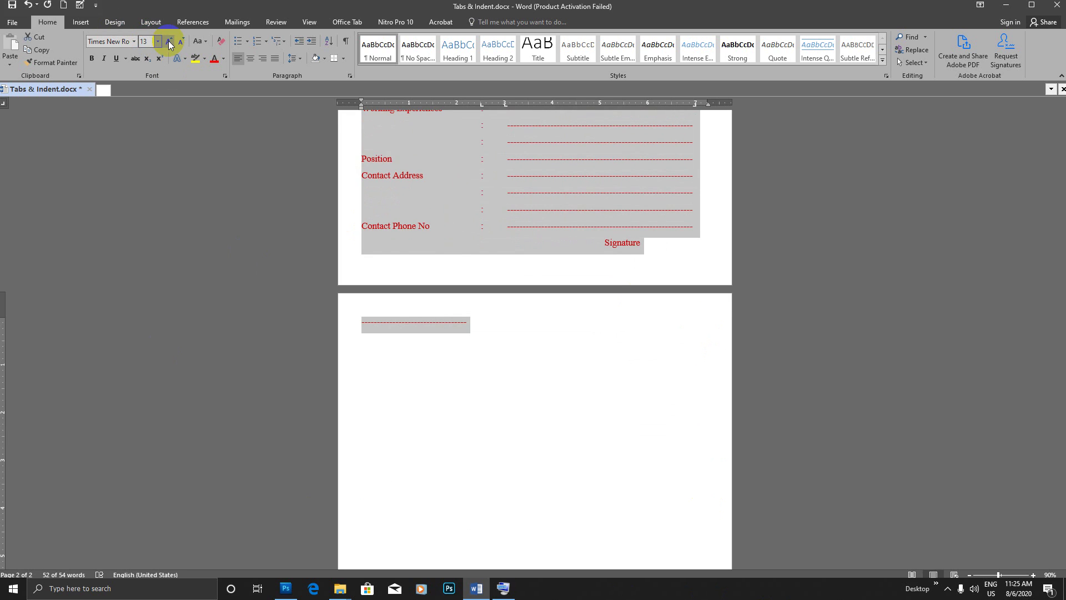
Indent the signature dashes beneath the Signature label and insert a blank line above the label, keeping it aligned over the dashes.
{"action": "left_click", "coordinate": [358, 243]}
{"action": "key", "text": "Tab"}
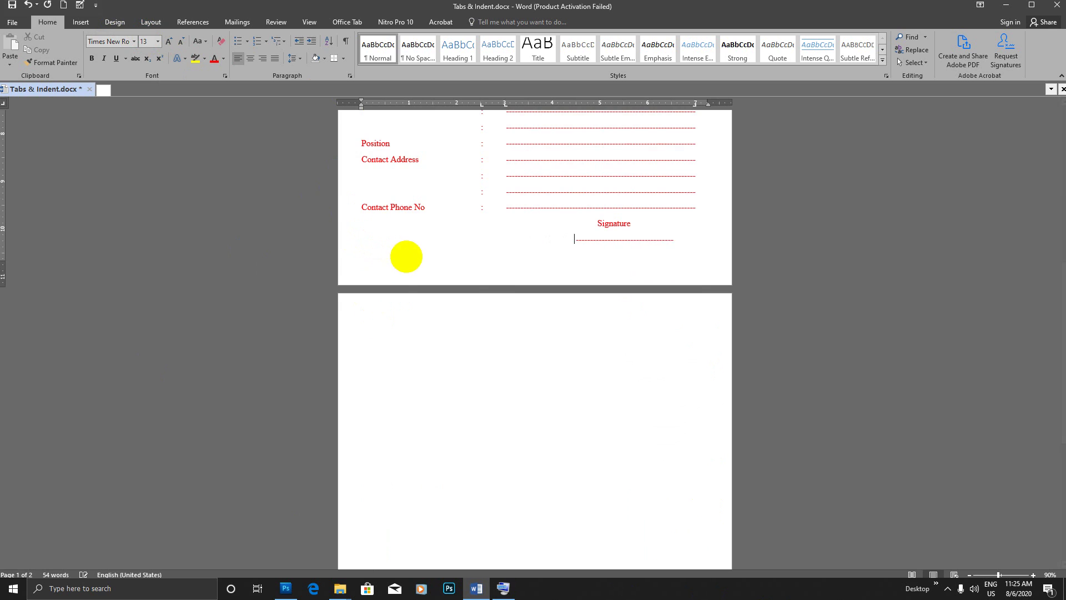
{"action": "left_click", "coordinate": [594, 224]}
{"action": "key", "text": "Return"}
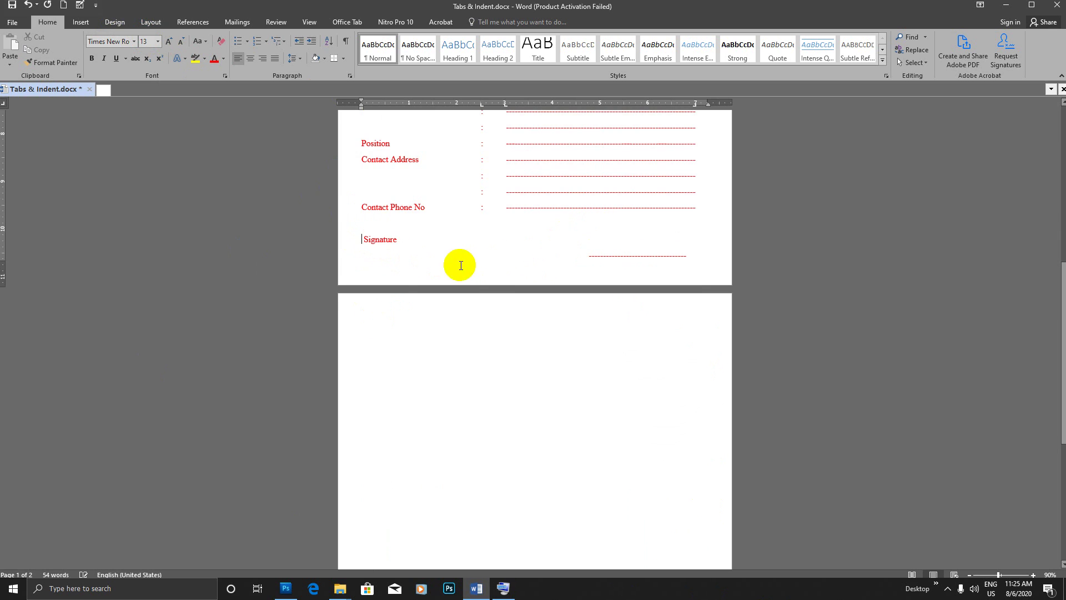
{"action": "key", "text": "Tab"}
{"action": "key", "text": "Tab"}
{"action": "key", "text": "BackSpace"}
{"action": "key", "text": "BackSpace"}
{"action": "key", "text": "BackSpace"}
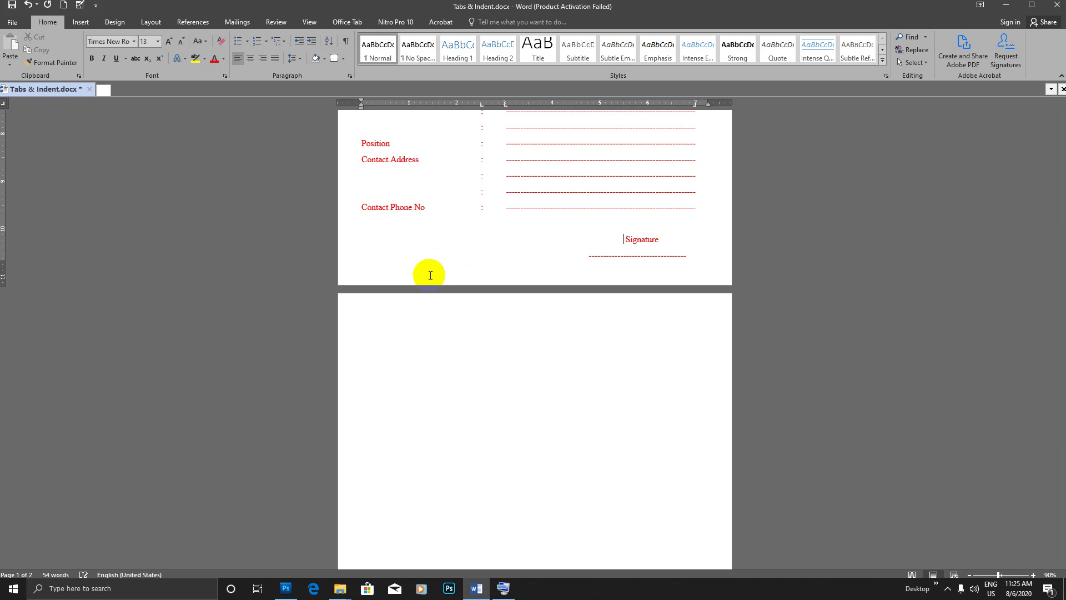
{"action": "scroll", "coordinate": [647, 281], "scroll_direction": "down", "scroll_amount": 1}
{"action": "scroll", "coordinate": [645, 275], "scroll_direction": "up", "scroll_amount": 2}
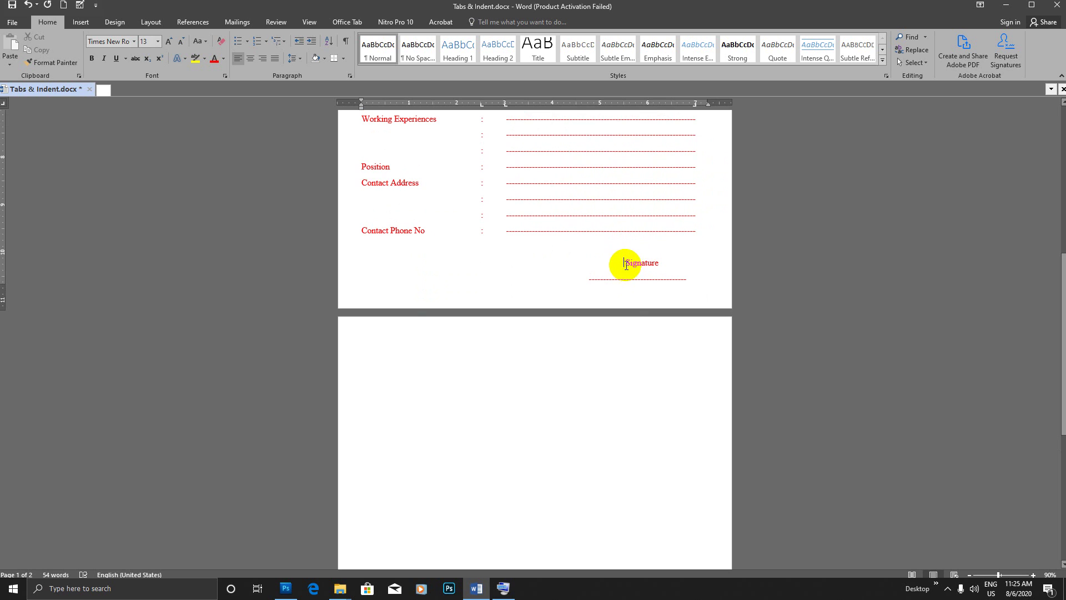
Set the line spacing from the Contact Phone No row through the signature dashes to 1.0.
{"action": "left_click_drag", "start_coordinate": [625, 263], "coordinate": [632, 262]}
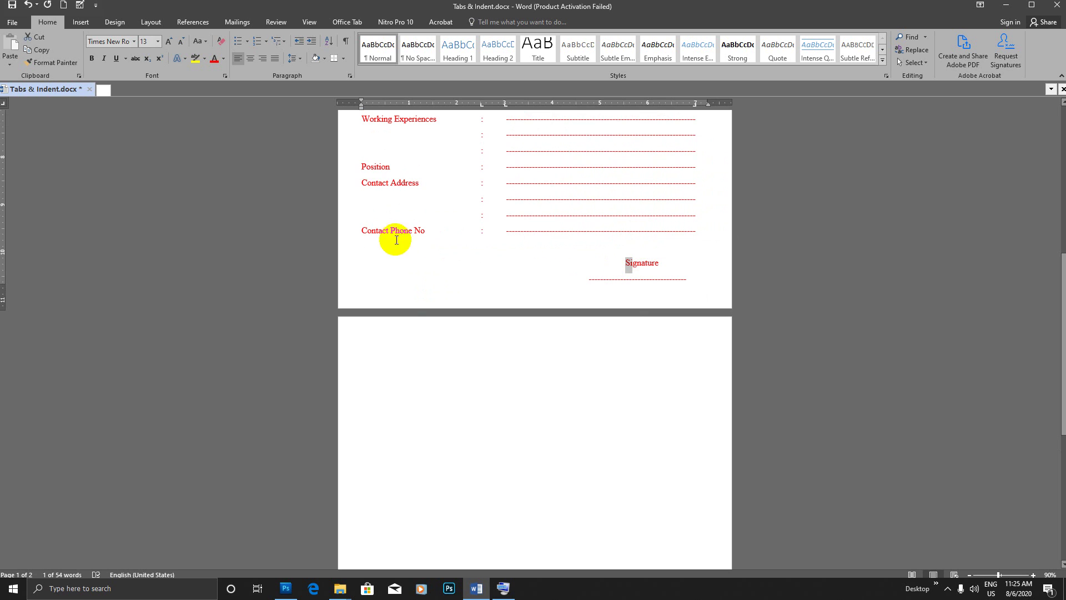
{"action": "left_click_drag", "start_coordinate": [362, 231], "coordinate": [716, 280]}
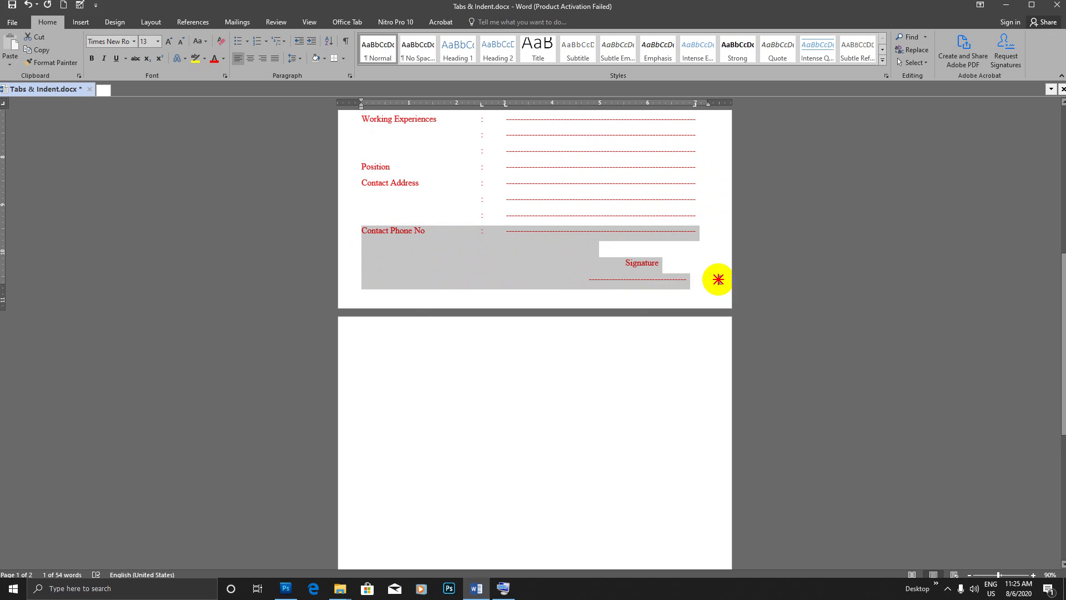
{"action": "left_click", "coordinate": [293, 59]}
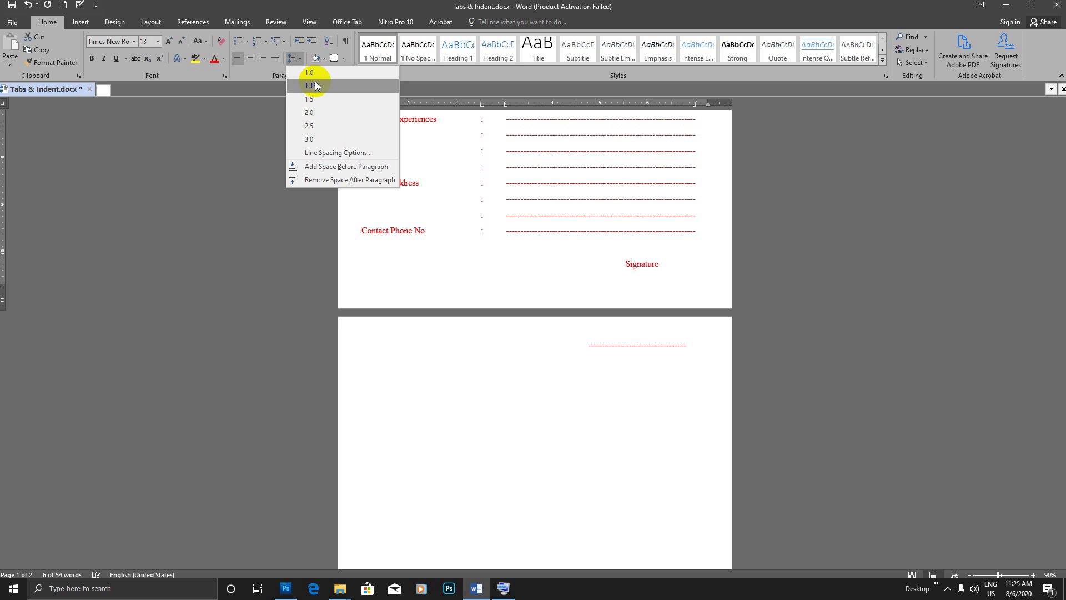
{"action": "left_click", "coordinate": [314, 73]}
{"action": "left_click_drag", "start_coordinate": [626, 261], "coordinate": [682, 278]}
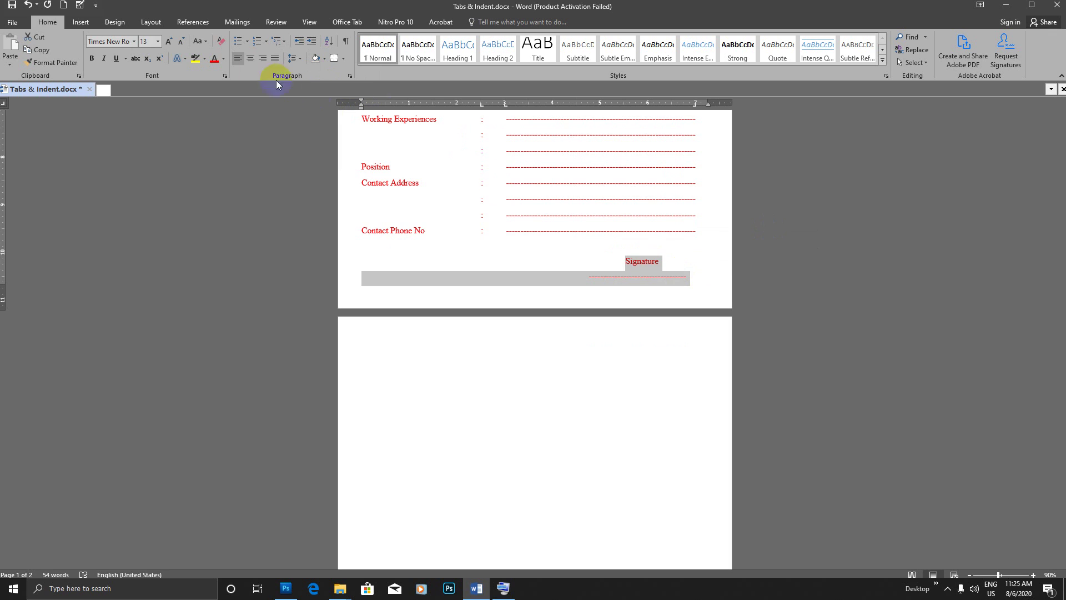
{"action": "left_click", "coordinate": [293, 59]}
{"action": "left_click", "coordinate": [307, 74]}
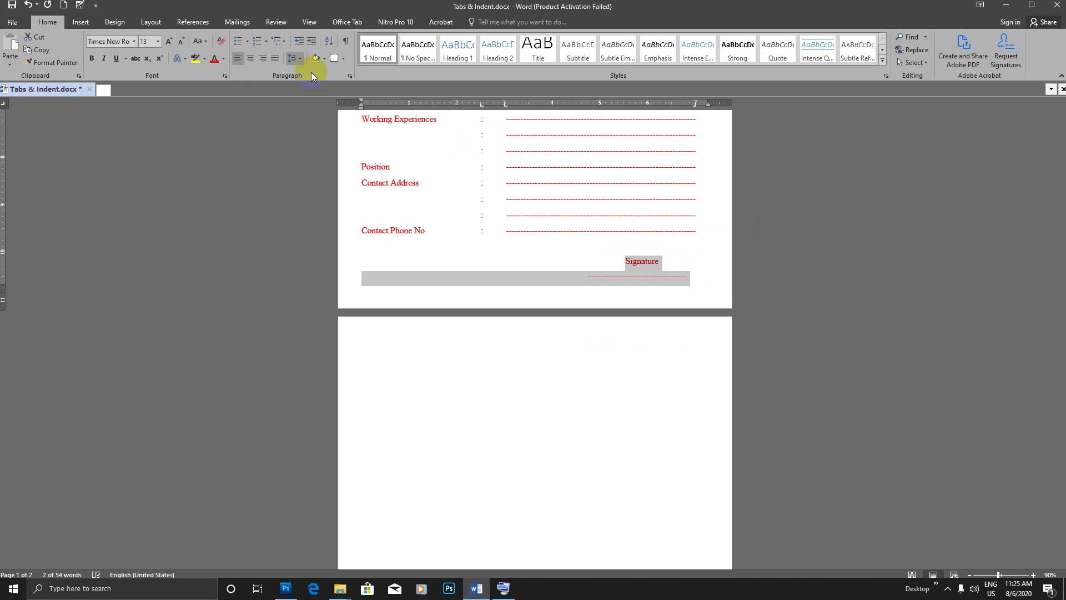
{"action": "left_click", "coordinate": [628, 259]}
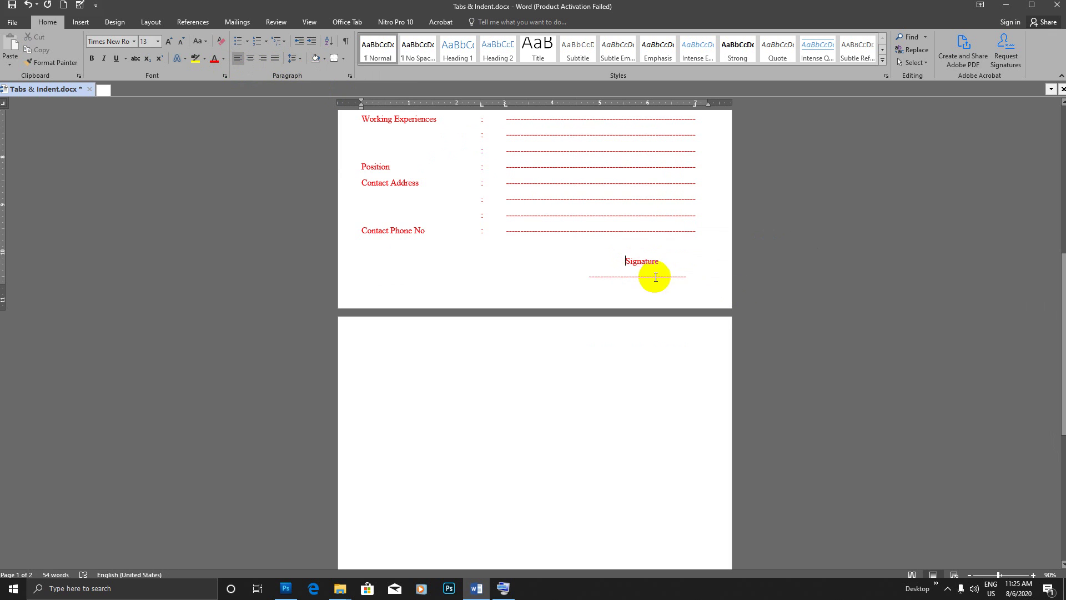
Remove the blank line above Signature so the label sits directly below Contact Phone No, roughly centred over its dashes.
{"action": "scroll", "coordinate": [654, 273], "scroll_direction": "down", "scroll_amount": 1}
{"action": "key", "text": "Return"}
{"action": "left_click", "coordinate": [622, 237]}
{"action": "key", "text": "BackSpace"}
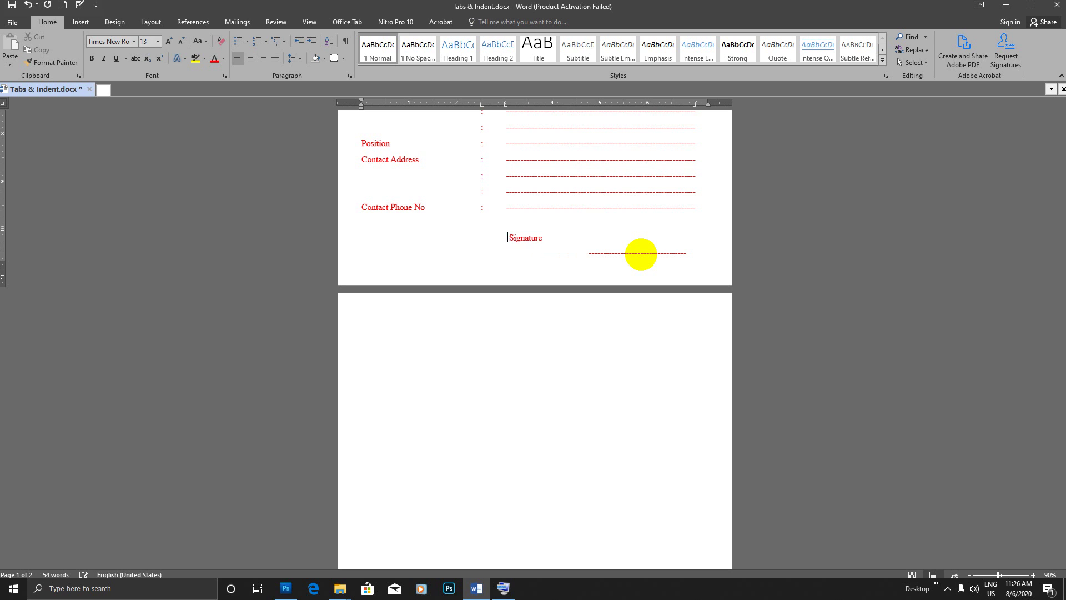
{"action": "key", "text": "BackSpace"}
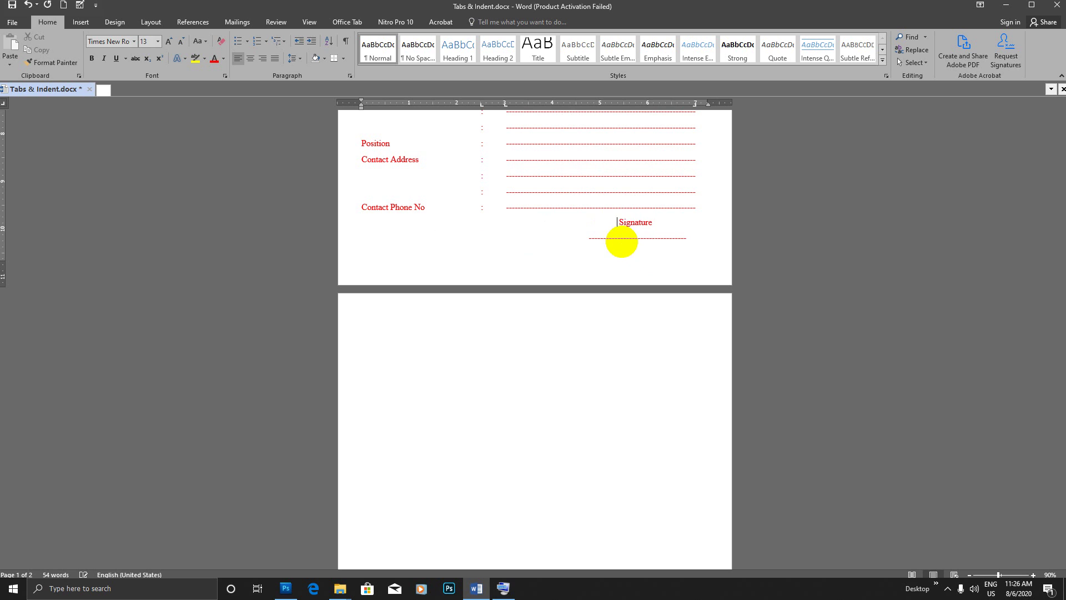
Set the line spacing of the Signature label and its dashed line to 1.5, and save the document.
{"action": "left_click_drag", "start_coordinate": [615, 221], "coordinate": [695, 244]}
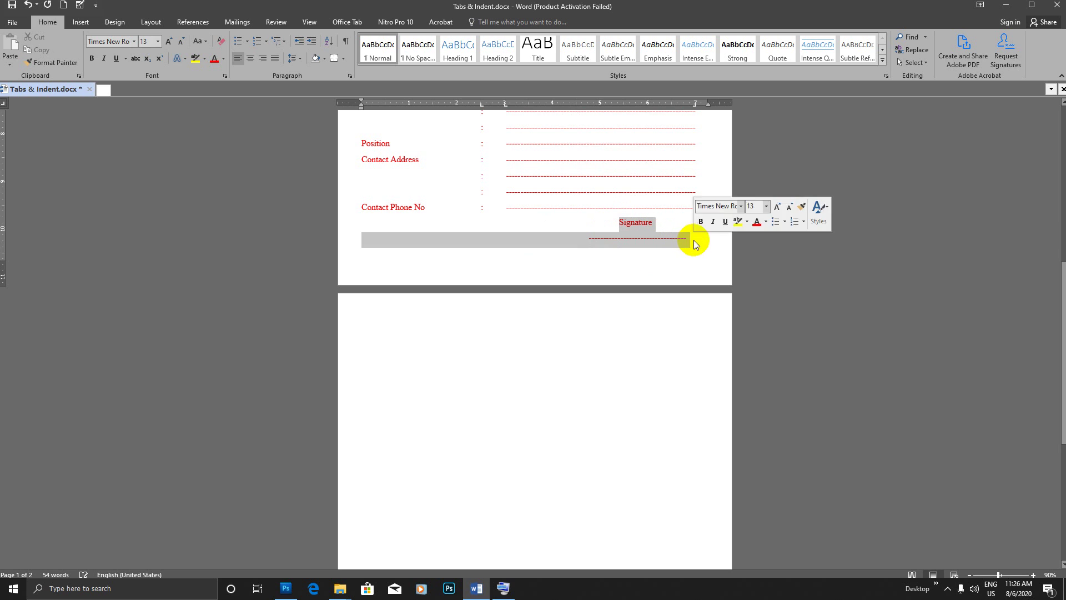
{"action": "left_click", "coordinate": [299, 59]}
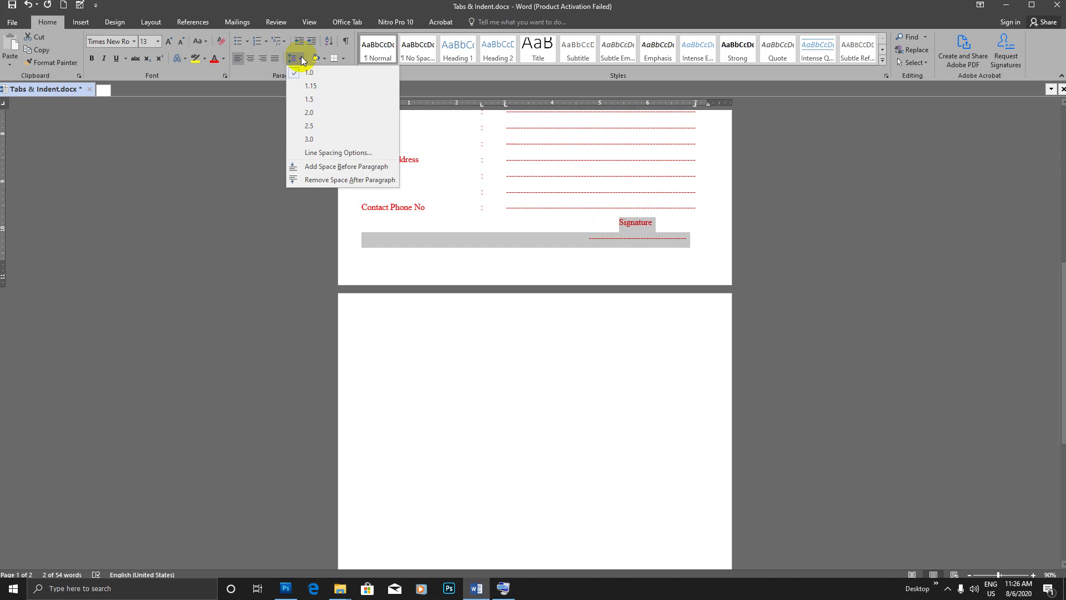
{"action": "left_click", "coordinate": [315, 99]}
{"action": "left_click", "coordinate": [679, 236]}
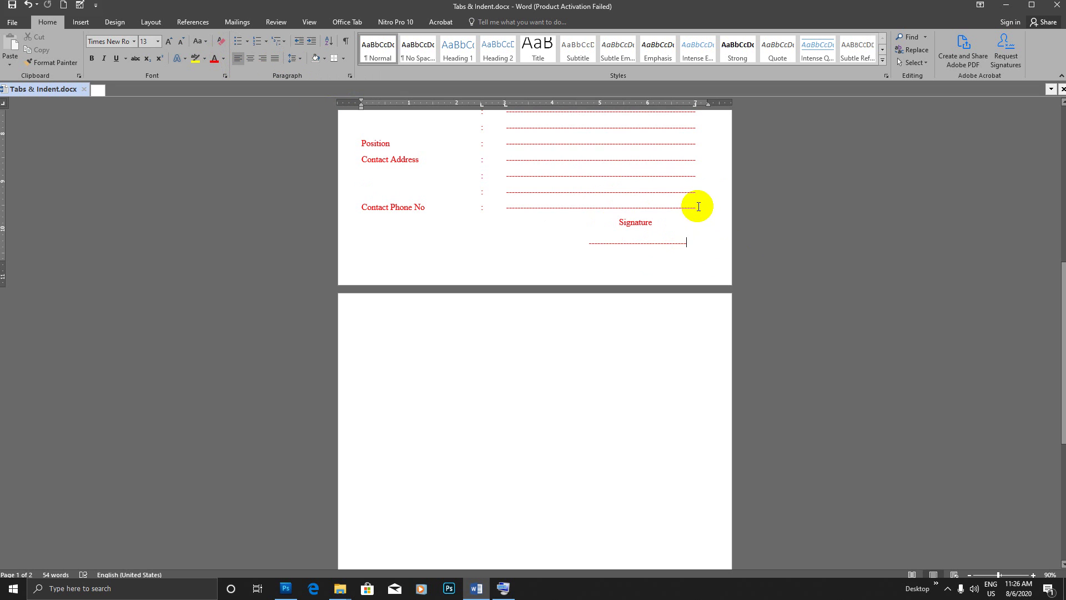
Delete one blank line above the Name row and shrink the rounded photo box from its lower-left corner to clear that row.
{"action": "scroll", "coordinate": [691, 212], "scroll_direction": "up", "scroll_amount": 7}
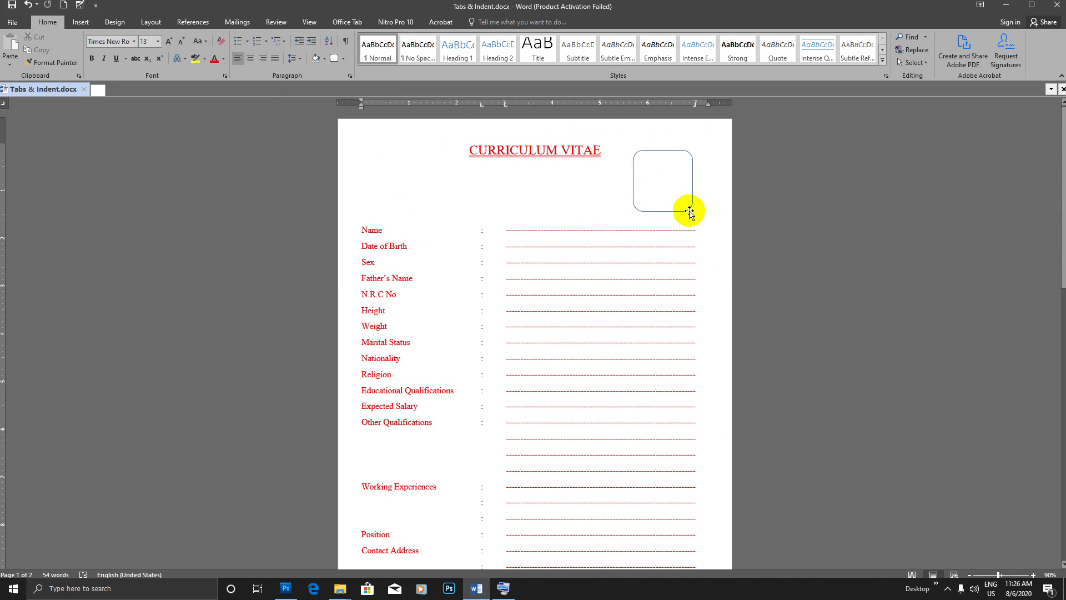
{"action": "key", "text": "BackSpace"}
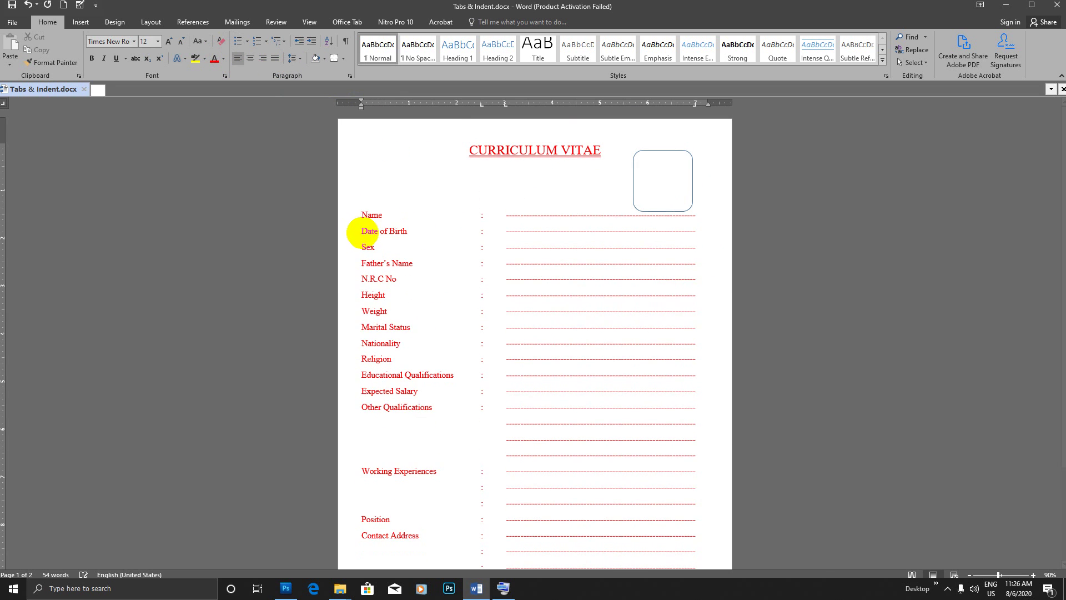
{"action": "left_click", "coordinate": [633, 185]}
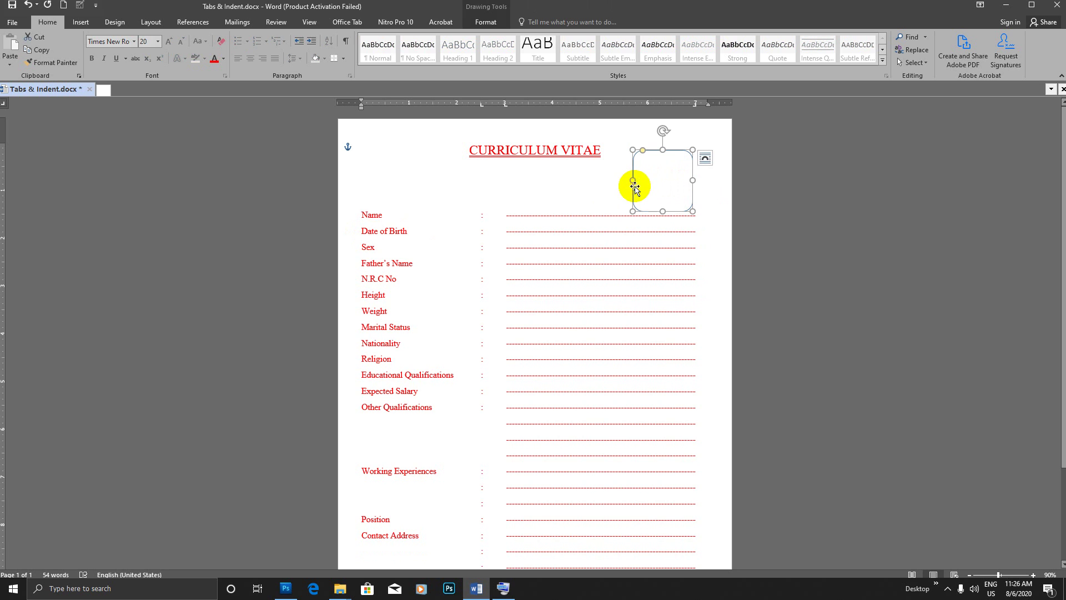
{"action": "left_click_drag", "start_coordinate": [636, 210], "coordinate": [643, 198]}
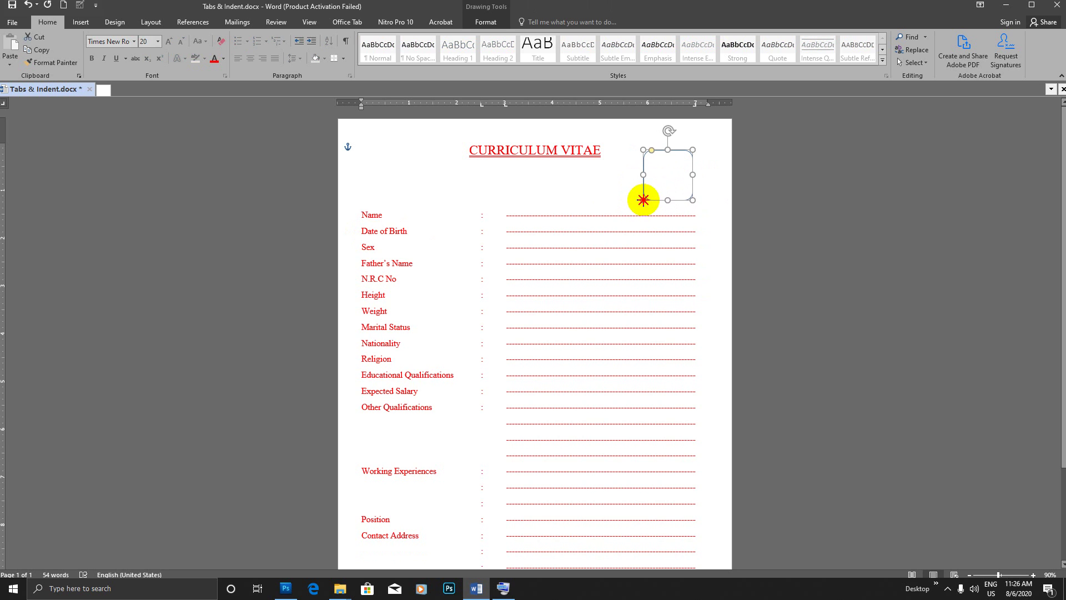
{"action": "left_click", "coordinate": [742, 241]}
Insert a blank line above Signature, move the label to the dashed-leader tab stop near the right margin, and save the document.
{"action": "scroll", "coordinate": [605, 305], "scroll_direction": "down", "scroll_amount": 3}
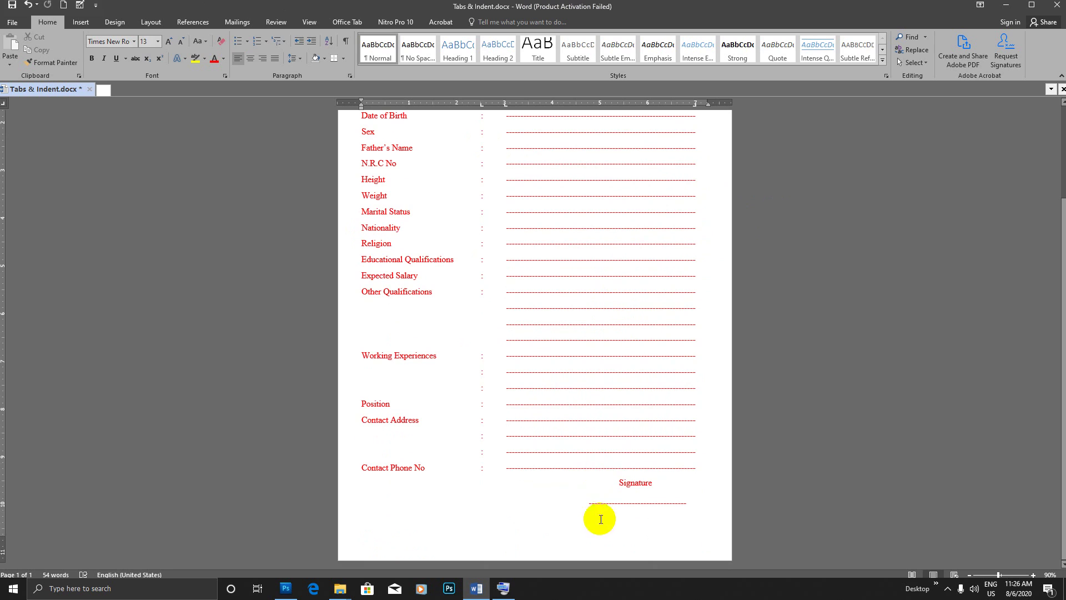
{"action": "key", "text": "Return"}
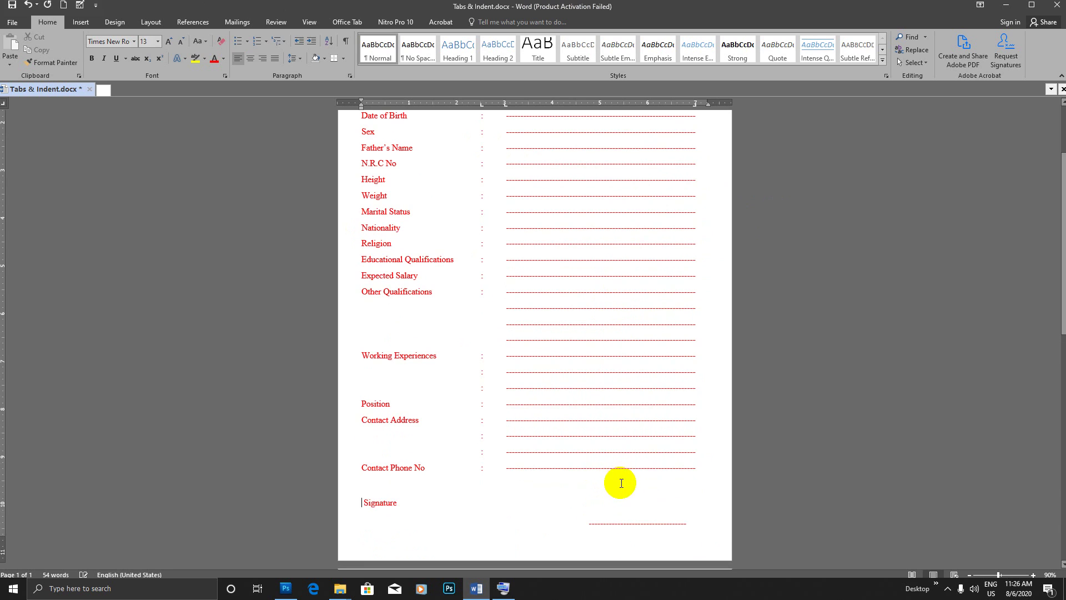
{"action": "scroll", "coordinate": [619, 481], "scroll_direction": "down", "scroll_amount": 2}
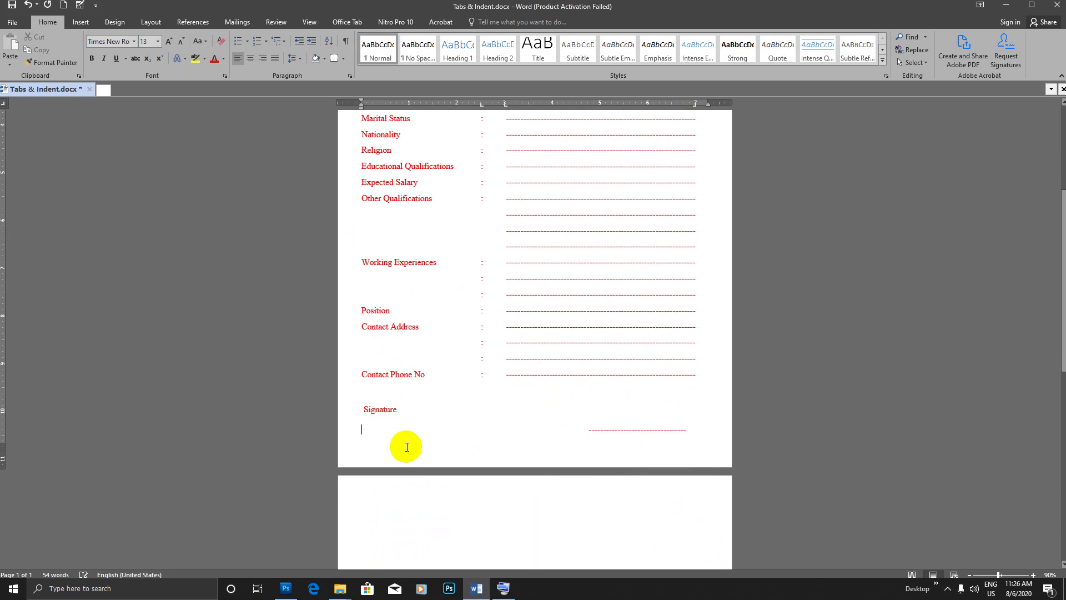
{"action": "left_click", "coordinate": [368, 515]}
{"action": "key", "text": "BackSpace"}
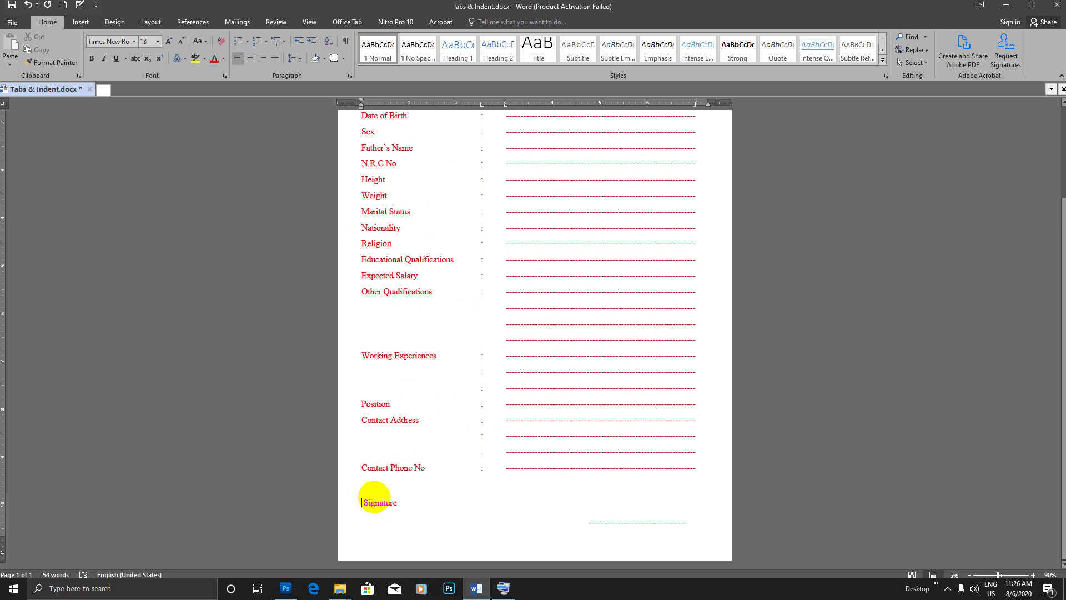
{"action": "key", "text": "Tab"}
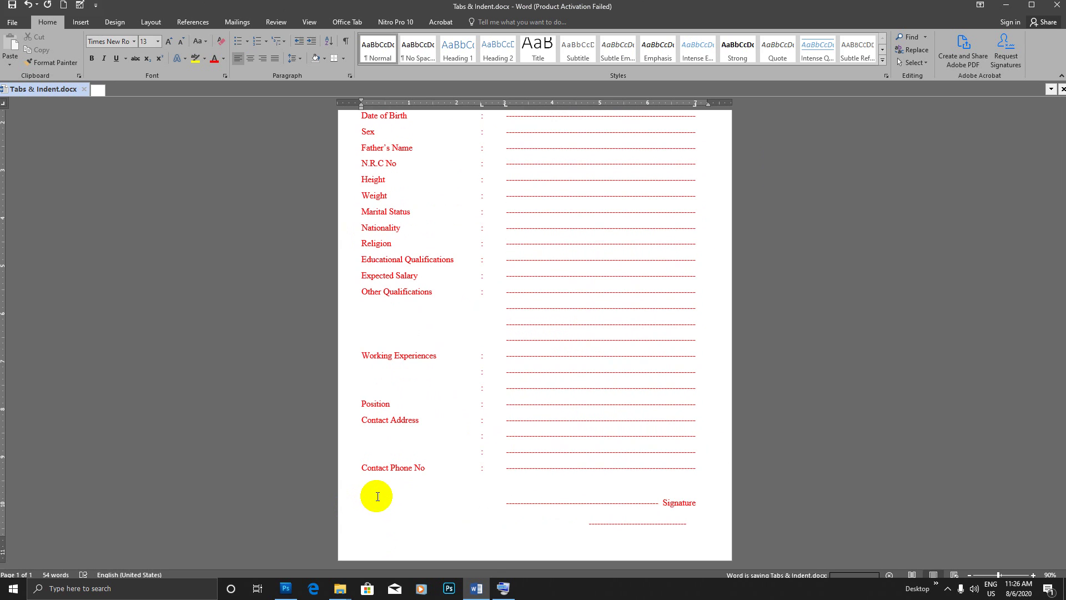
Switch to the desktop by minimising the open windows, and move the two Vinyl 18x24 JPG files closer to the icon columns.
{"action": "left_click", "coordinate": [1006, 5]}
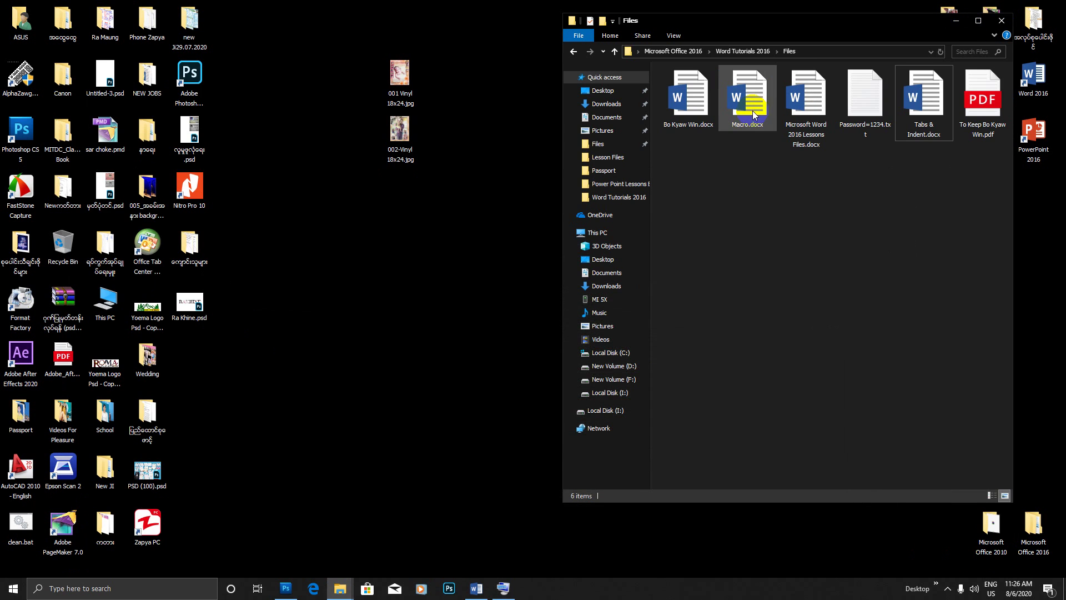
{"action": "left_click", "coordinate": [956, 21]}
{"action": "right_click", "coordinate": [442, 179]}
{"action": "left_click", "coordinate": [470, 211]}
{"action": "left_click_drag", "start_coordinate": [436, 192], "coordinate": [285, 55]}
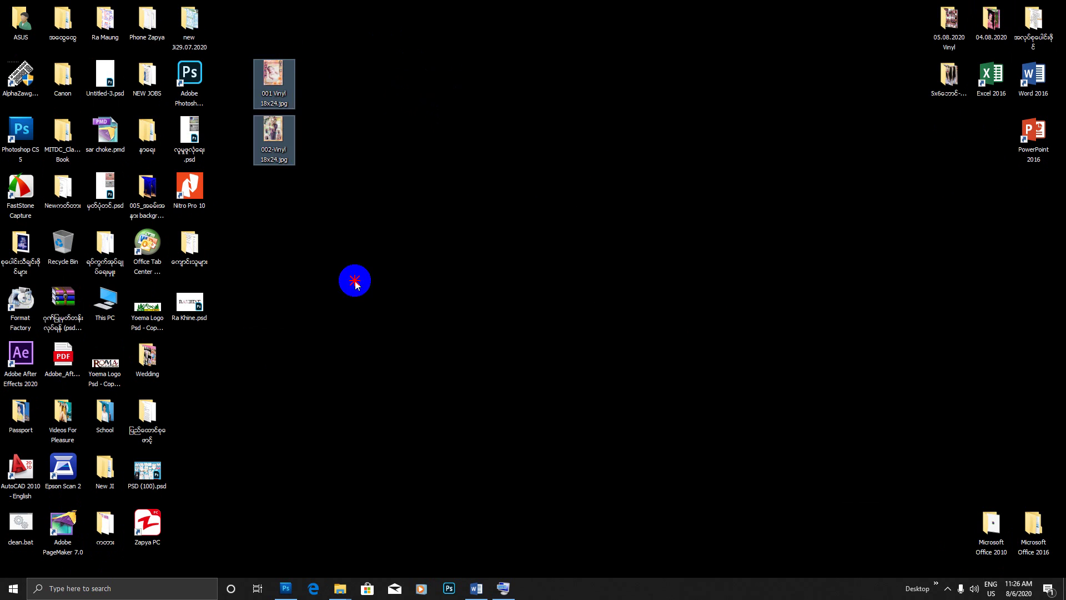
Browse This PC and open the connected phone device.
{"action": "double_click", "coordinate": [104, 302]}
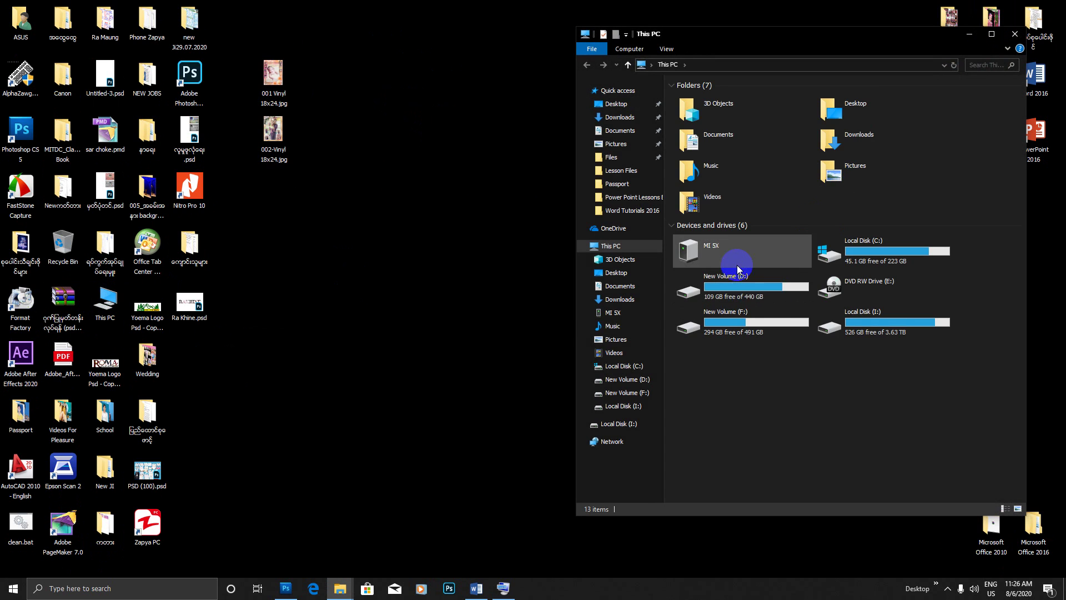
{"action": "double_click", "coordinate": [738, 266]}
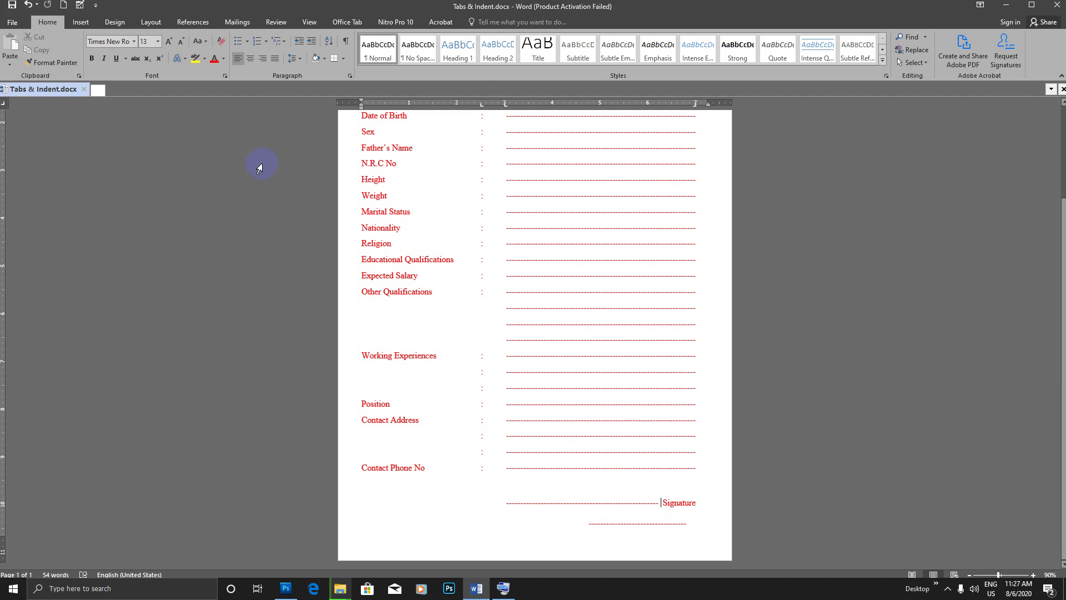
Delete the extra tab before Signature to remove its dashed leader and bring the label back above the short signature line.
{"action": "scroll", "coordinate": [575, 257], "scroll_direction": "up", "scroll_amount": 1}
{"action": "scroll", "coordinate": [576, 256], "scroll_direction": "up", "scroll_amount": 3}
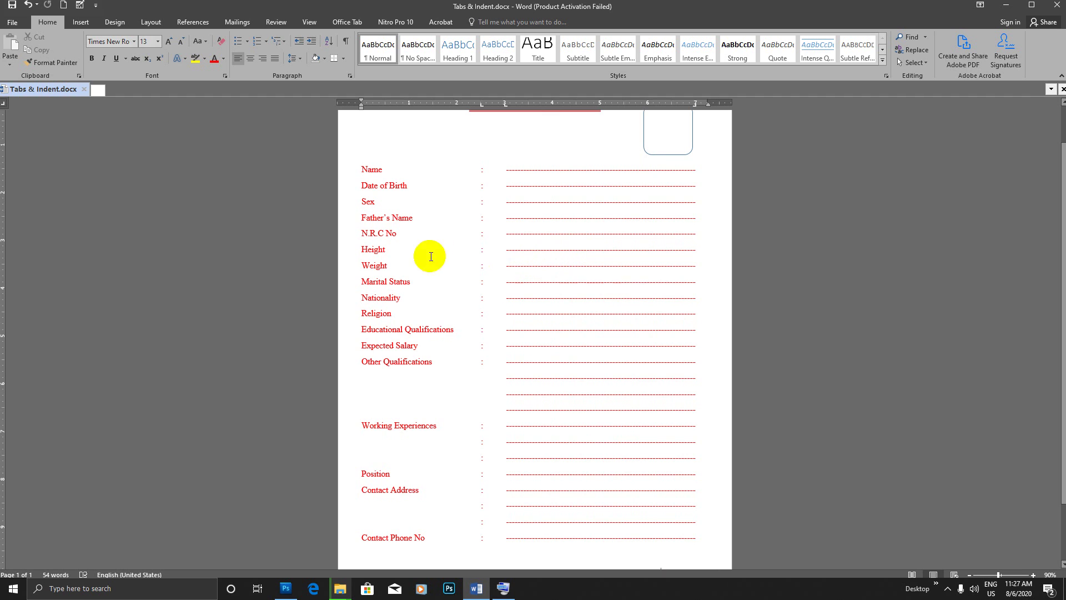
{"action": "scroll", "coordinate": [519, 281], "scroll_direction": "down", "scroll_amount": 3}
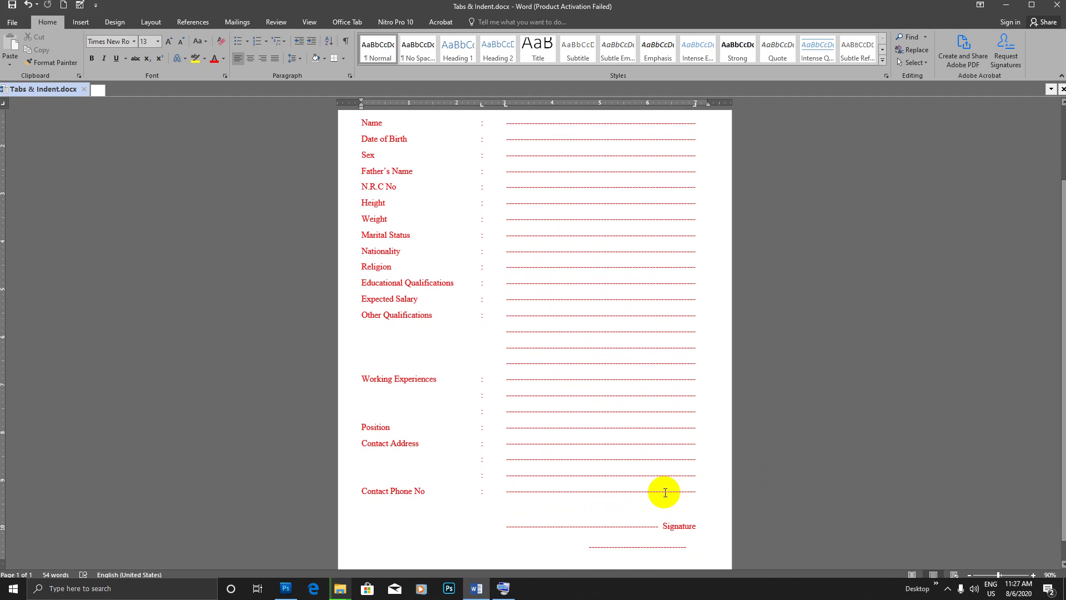
{"action": "key", "text": "BackSpace"}
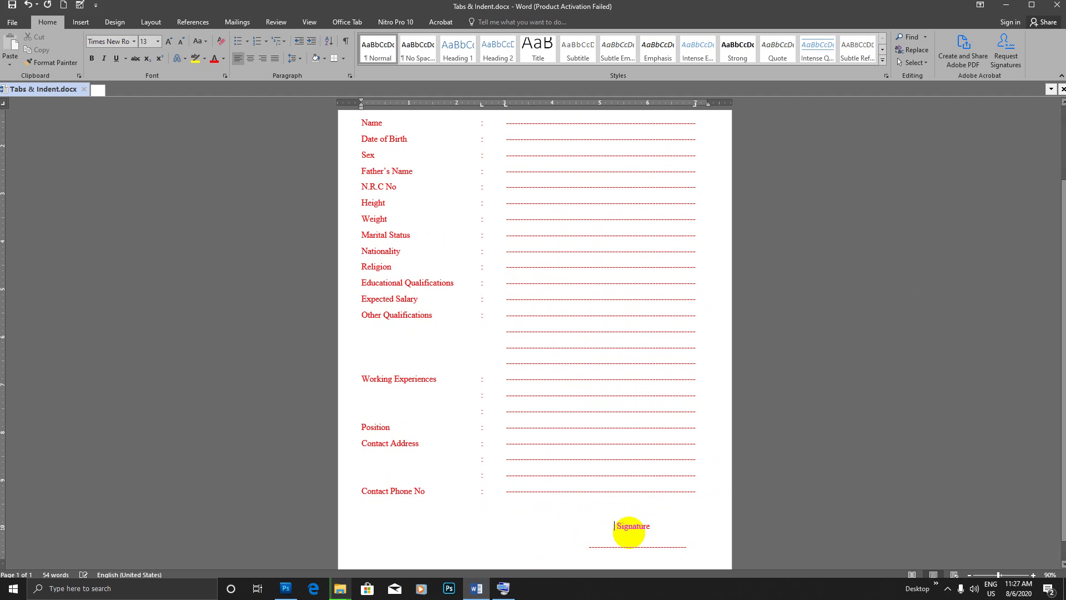
Delete the last dashed fill-in line under Other Qualifications together with its empty row above Working Experiences.
{"action": "scroll", "coordinate": [680, 424], "scroll_direction": "down", "scroll_amount": 1}
{"action": "scroll", "coordinate": [680, 424], "scroll_direction": "up", "scroll_amount": 4}
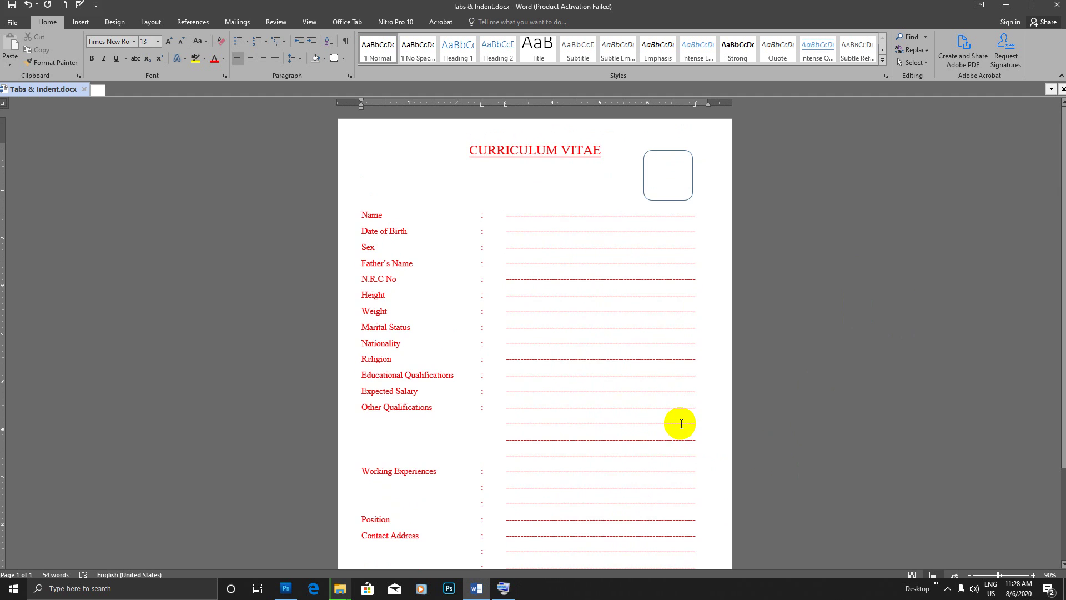
{"action": "scroll", "coordinate": [439, 383], "scroll_direction": "down", "scroll_amount": 3}
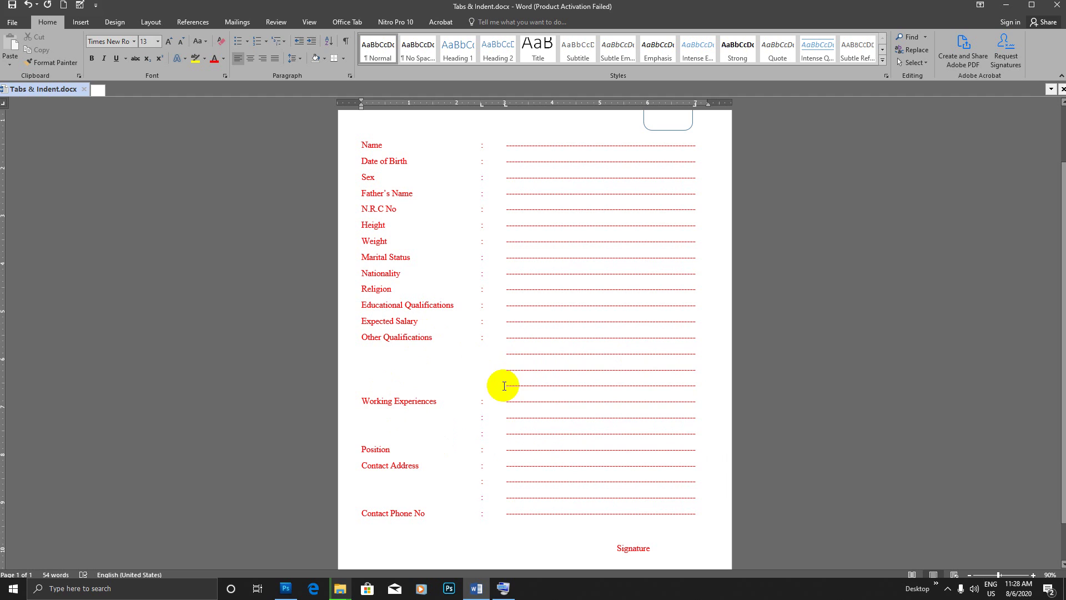
{"action": "left_click_drag", "start_coordinate": [698, 386], "coordinate": [556, 383]}
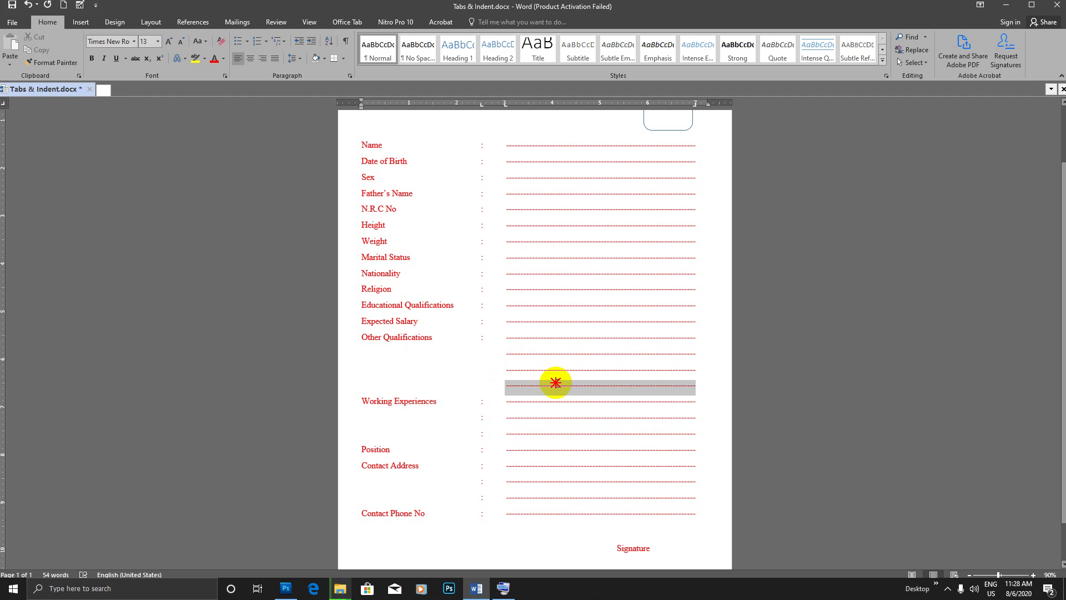
{"action": "left_click", "coordinate": [572, 385]}
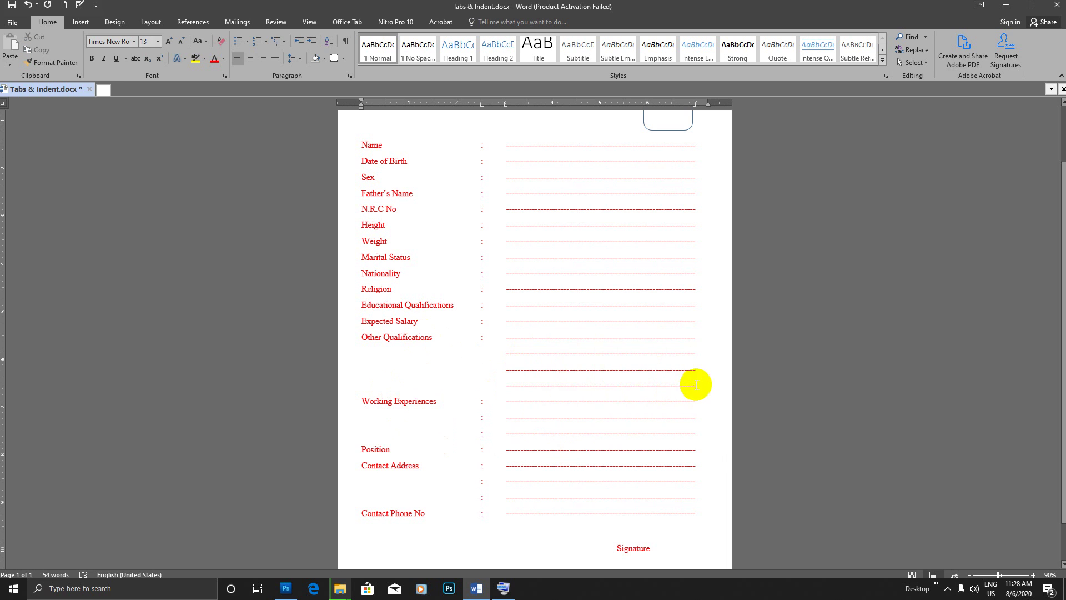
{"action": "left_click_drag", "start_coordinate": [697, 385], "coordinate": [516, 378]}
{"action": "key", "text": "Delete"}
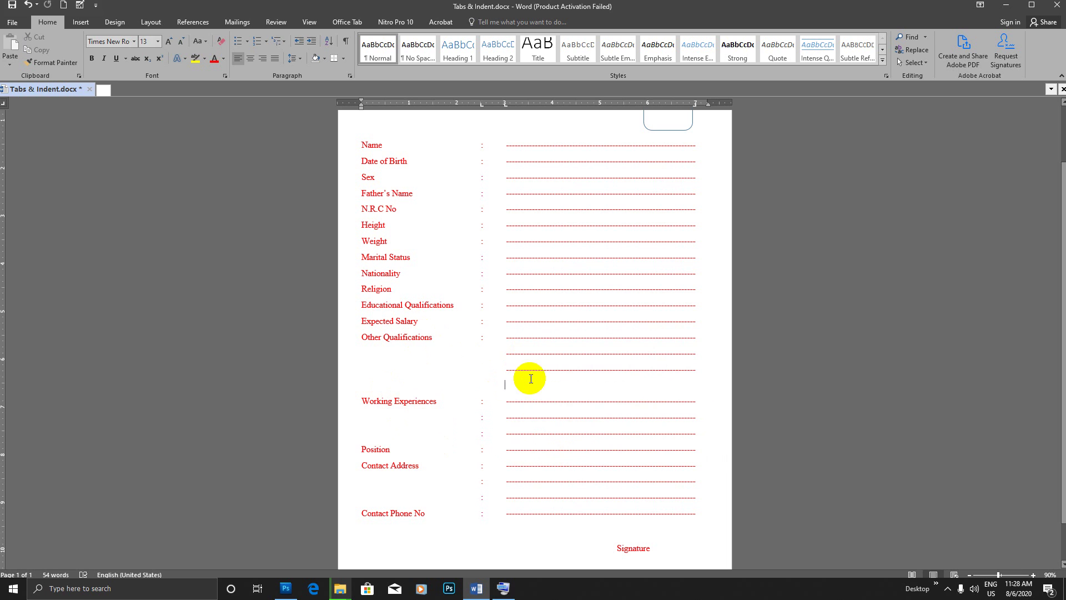
{"action": "key", "text": "BackSpace"}
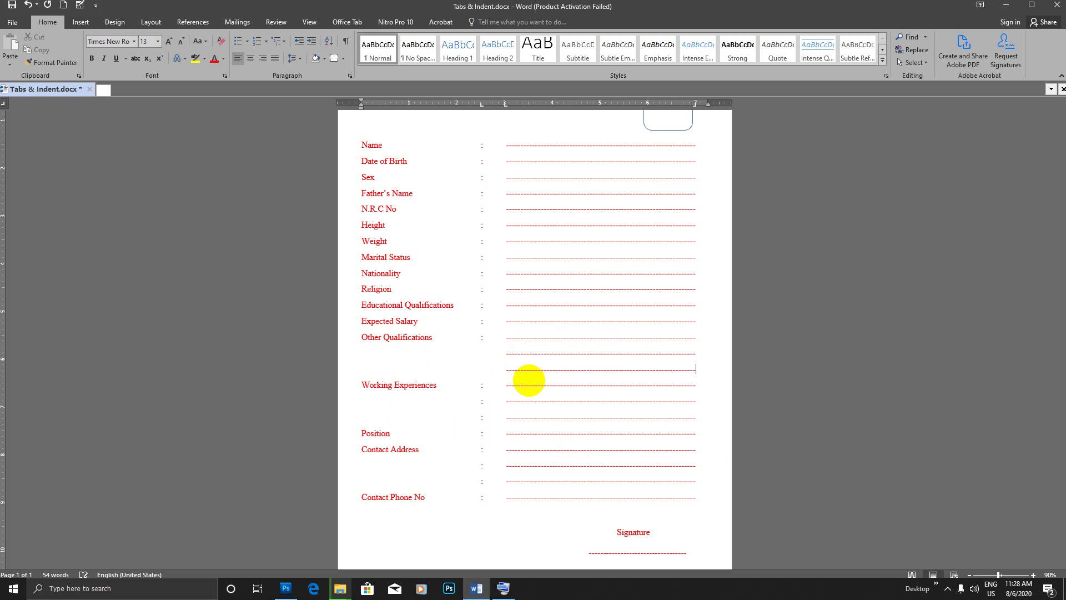
{"action": "scroll", "coordinate": [541, 355], "scroll_direction": "down", "scroll_amount": 1}
{"action": "scroll", "coordinate": [542, 356], "scroll_direction": "up", "scroll_amount": 2}
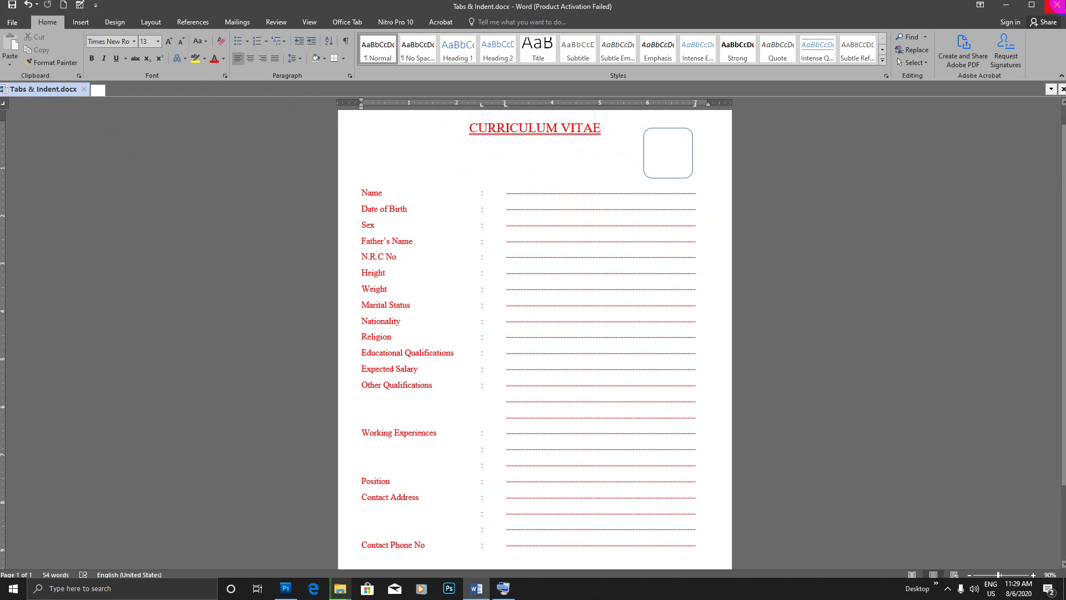
Switch to the desktop by minimising Word and both File Explorer windows, and move the file-copy progress window partly off the desktop's right edge.
{"action": "left_click", "coordinate": [1007, 7]}
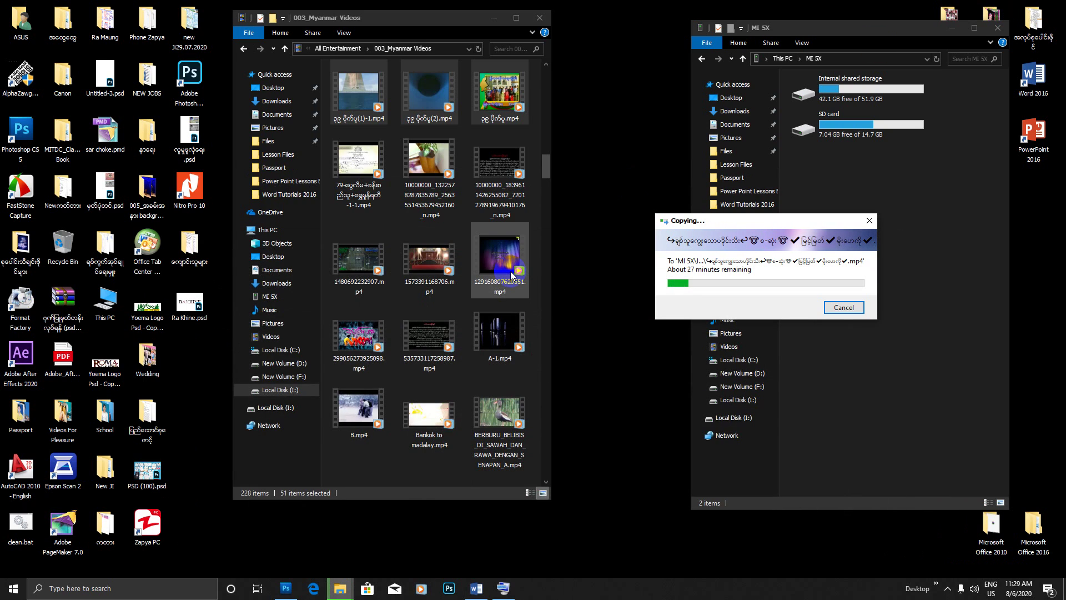
{"action": "left_click", "coordinate": [494, 18]}
{"action": "left_click", "coordinate": [953, 28]}
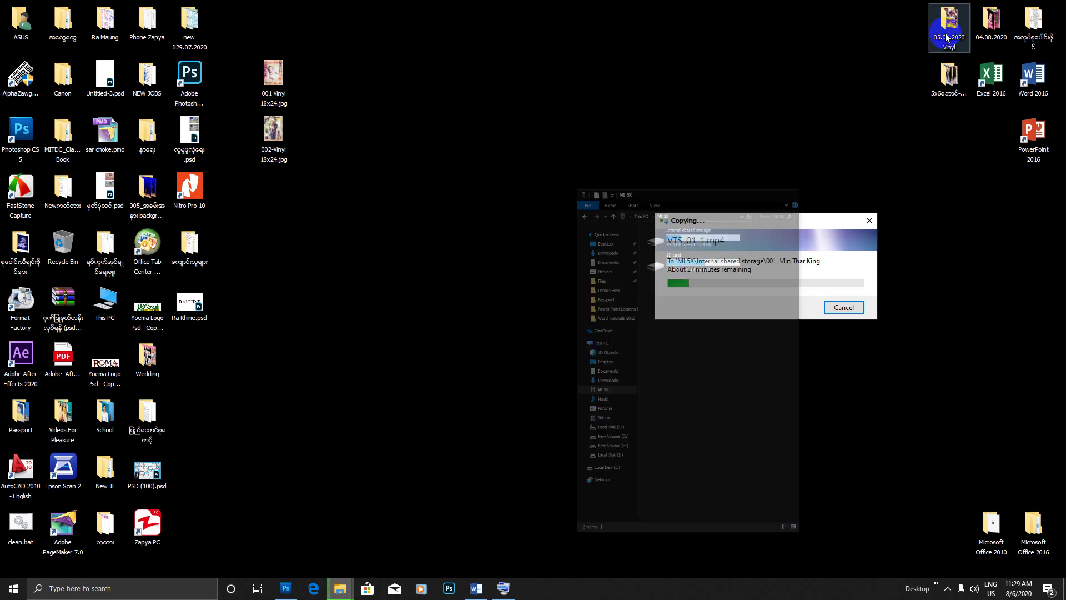
{"action": "left_click_drag", "start_coordinate": [671, 218], "coordinate": [971, 241]}
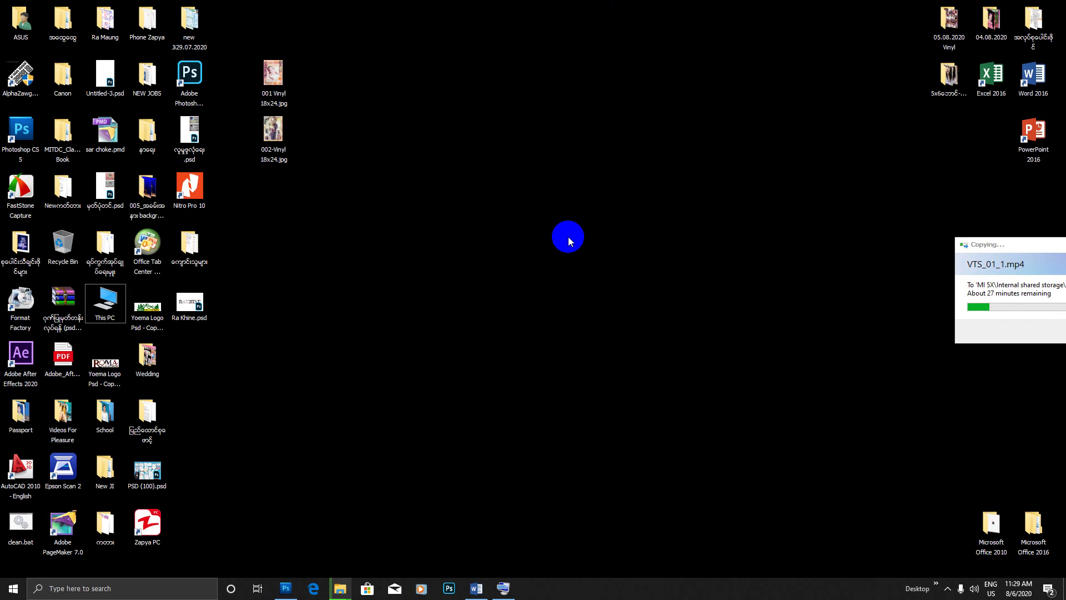